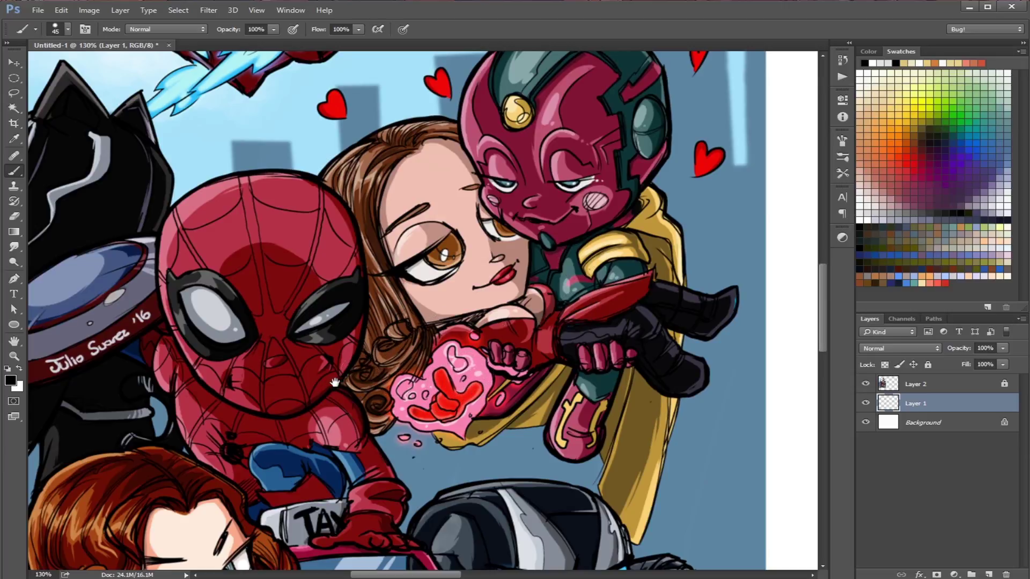
- Look over the reference illustration, examining the car characters, Spider-Man, the flying Iron Man and the couple with the hearts
{"action": "left_click_drag", "start_coordinate": [335, 382], "coordinate": [567, 240]}
{"action": "left_click_drag", "start_coordinate": [505, 481], "coordinate": [462, 373]}
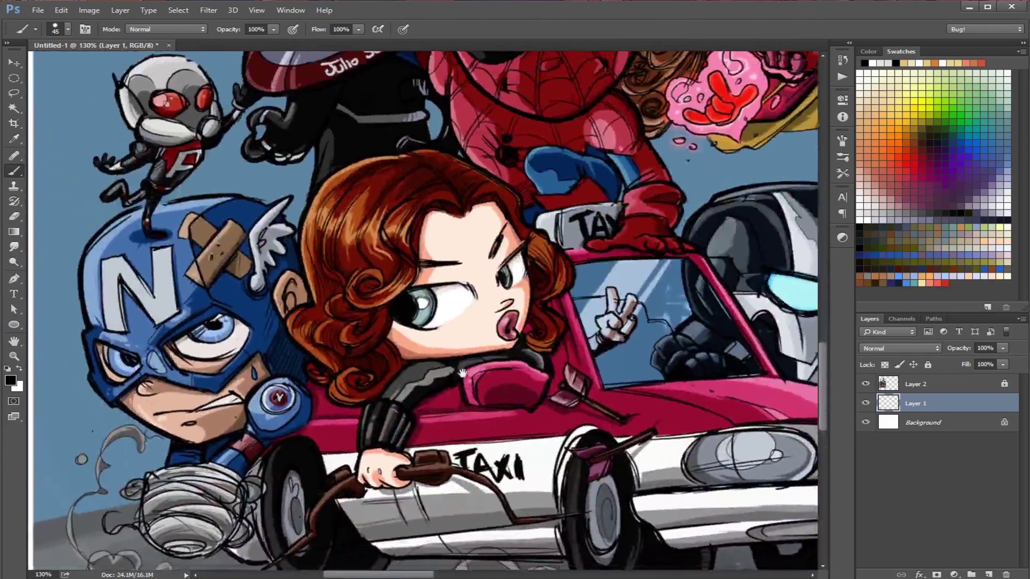
{"action": "left_click_drag", "start_coordinate": [474, 274], "coordinate": [356, 498]}
{"action": "left_click_drag", "start_coordinate": [428, 248], "coordinate": [314, 471]}
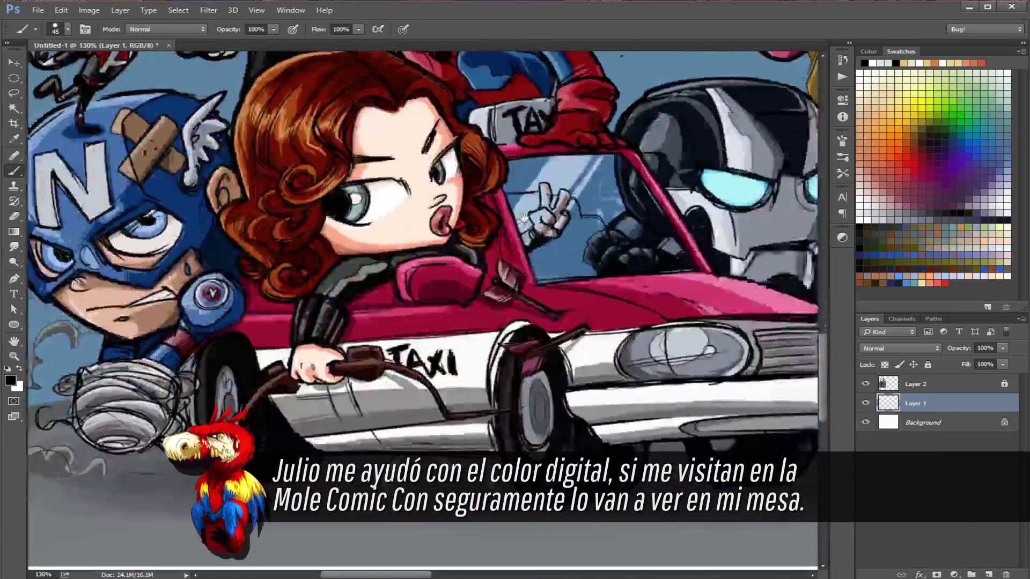
{"action": "left_click_drag", "start_coordinate": [524, 219], "coordinate": [650, 518]}
{"action": "left_click_drag", "start_coordinate": [639, 350], "coordinate": [499, 491]}
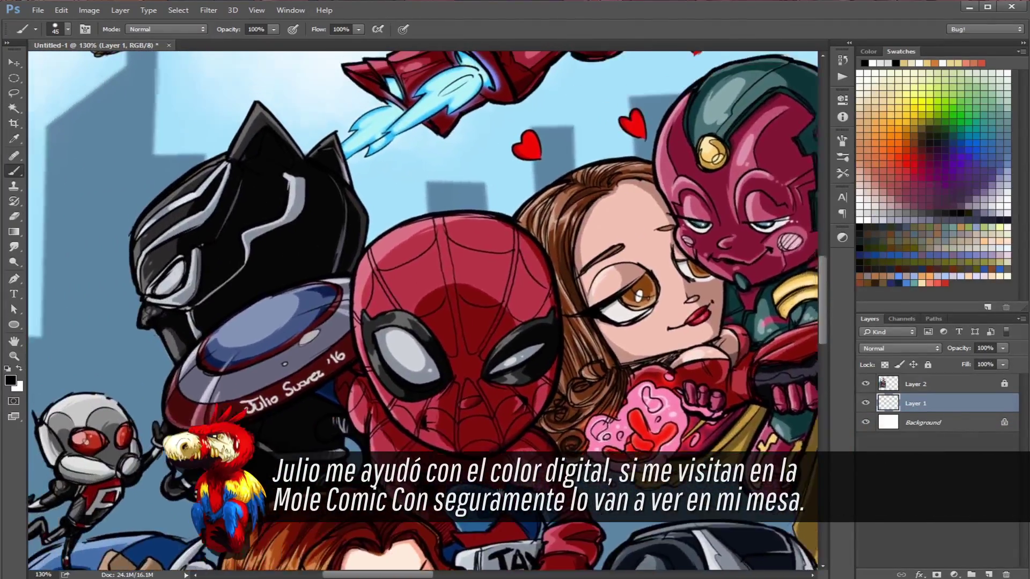
{"action": "left_click_drag", "start_coordinate": [277, 135], "coordinate": [395, 448]}
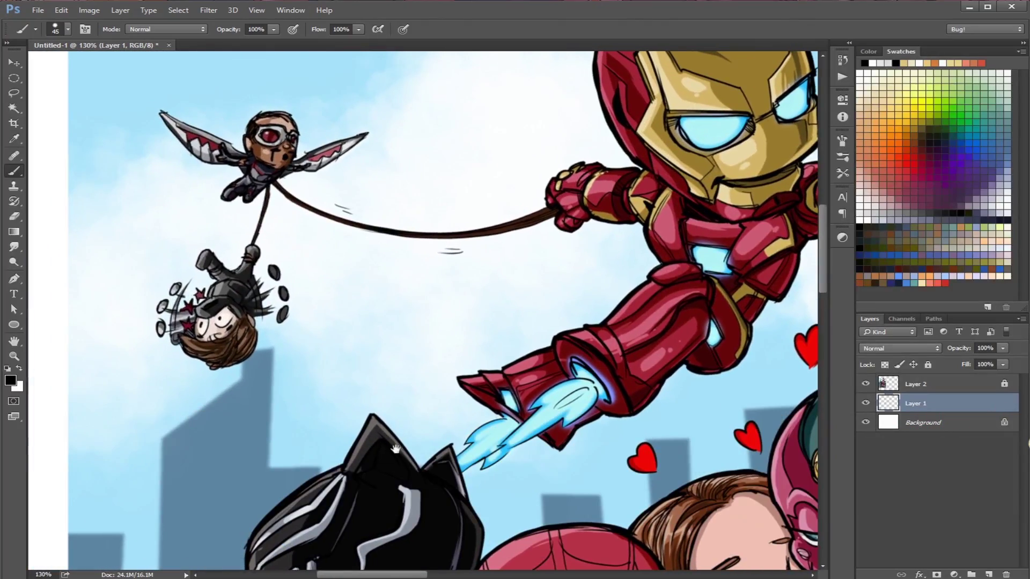
{"action": "left_click_drag", "start_coordinate": [619, 252], "coordinate": [368, 393]}
{"action": "left_click_drag", "start_coordinate": [455, 541], "coordinate": [473, 381]}
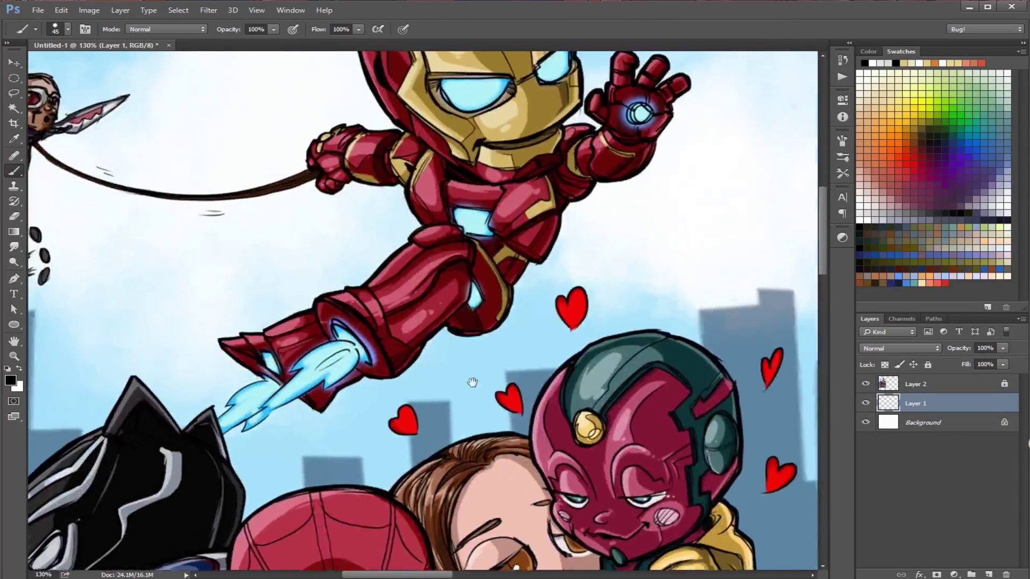
{"action": "scroll", "coordinate": [500, 421], "scroll_direction": "down", "scroll_amount": 10}
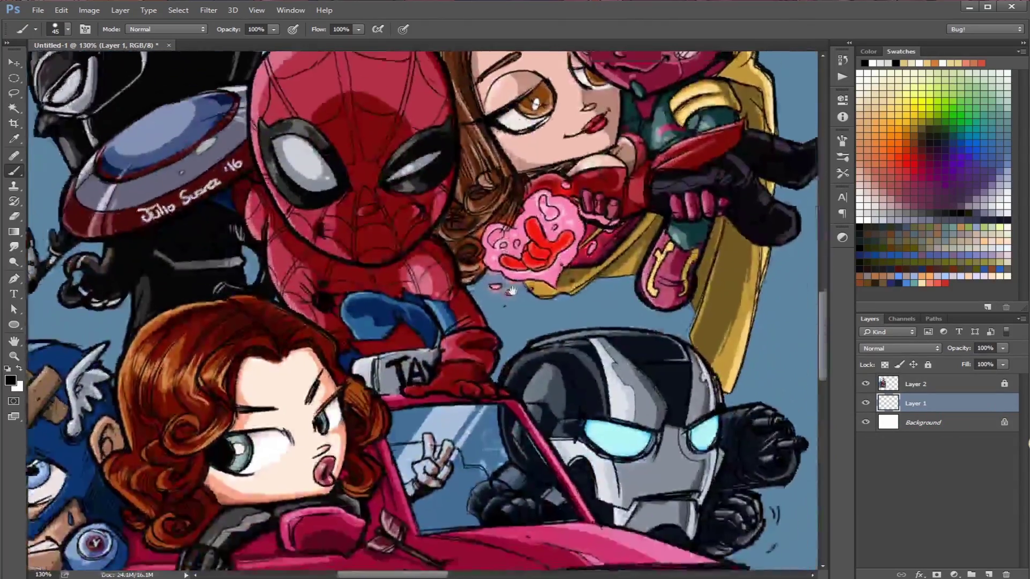
{"action": "scroll", "coordinate": [500, 421], "scroll_direction": "up", "scroll_amount": 4}
{"action": "scroll", "coordinate": [498, 418], "scroll_direction": "down", "scroll_amount": 1}
{"action": "left_click_drag", "start_coordinate": [498, 417], "coordinate": [503, 409]}
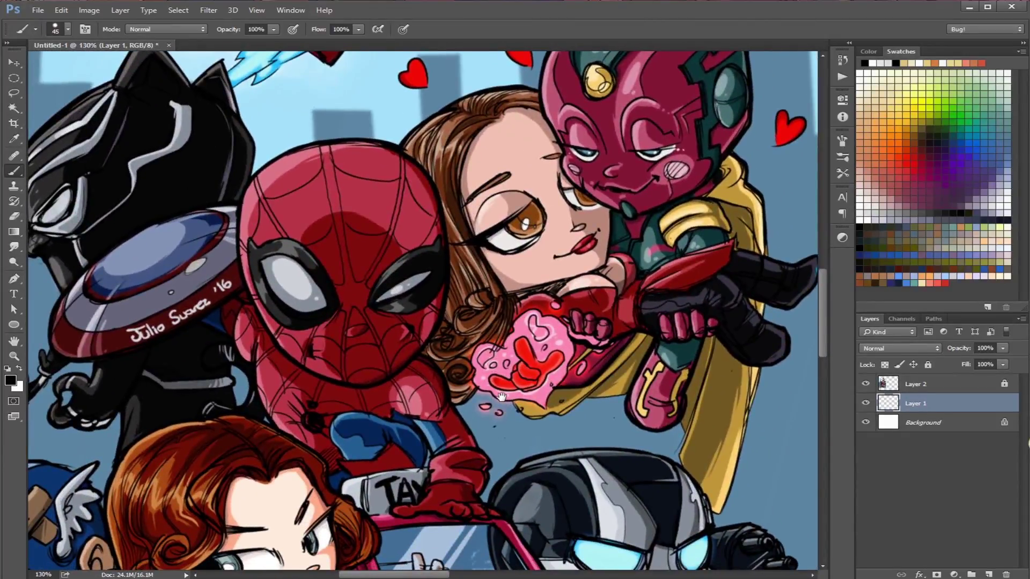
- Unlock Layer 2, which holds the reference illustration, and lower its opacity to 56%
{"action": "left_click", "coordinate": [919, 384]}
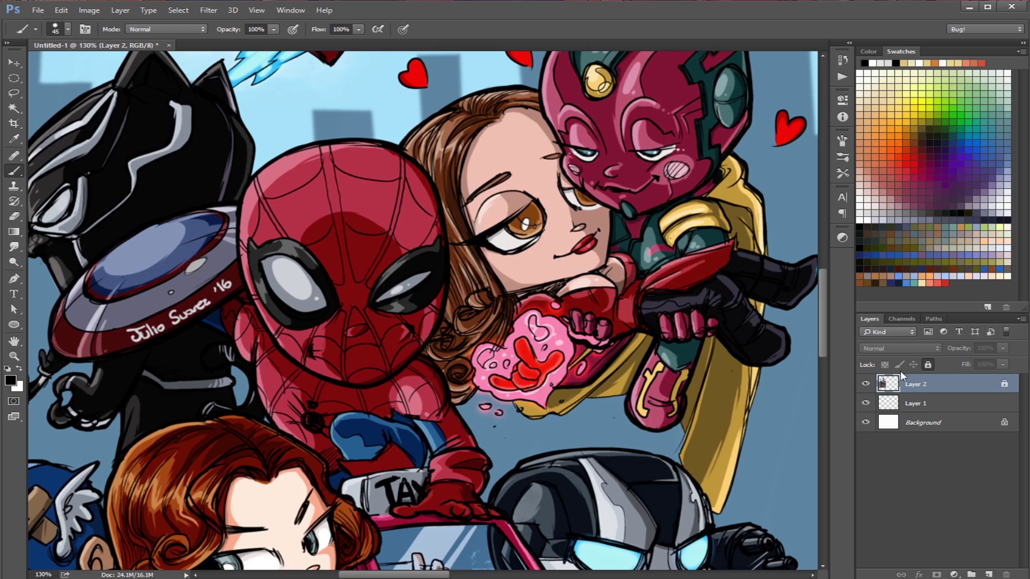
{"action": "left_click_drag", "start_coordinate": [205, 465], "coordinate": [257, 424]}
{"action": "mouse_move", "coordinate": [573, 108]}
{"action": "left_mouse_down"}
{"action": "mouse_move", "coordinate": [473, 252]}
{"action": "mouse_move", "coordinate": [516, 348]}
{"action": "mouse_move", "coordinate": [541, 232]}
{"action": "left_mouse_up"}
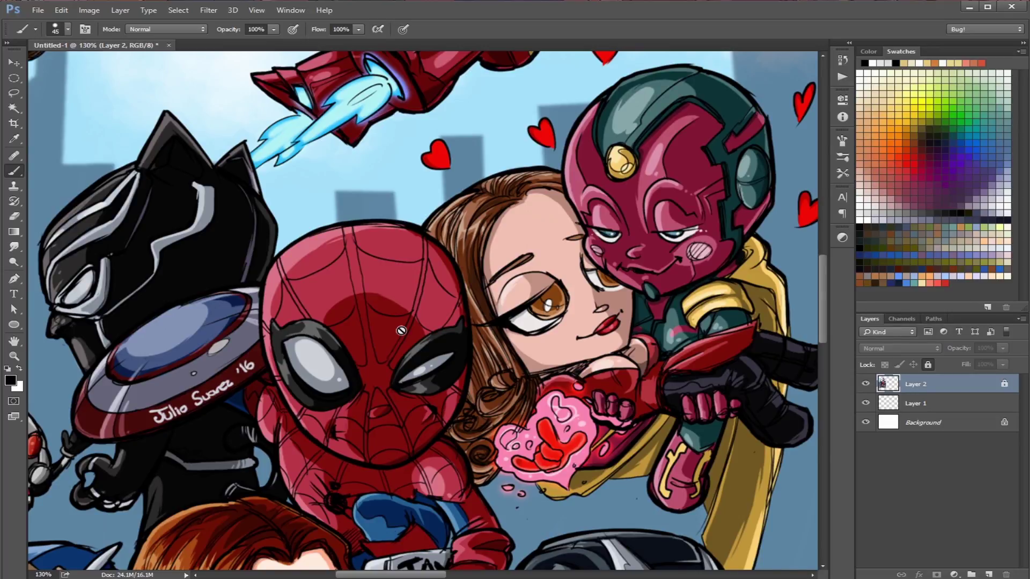
{"action": "left_click", "coordinate": [929, 365]}
{"action": "left_click_drag", "start_coordinate": [963, 351], "coordinate": [937, 356]}
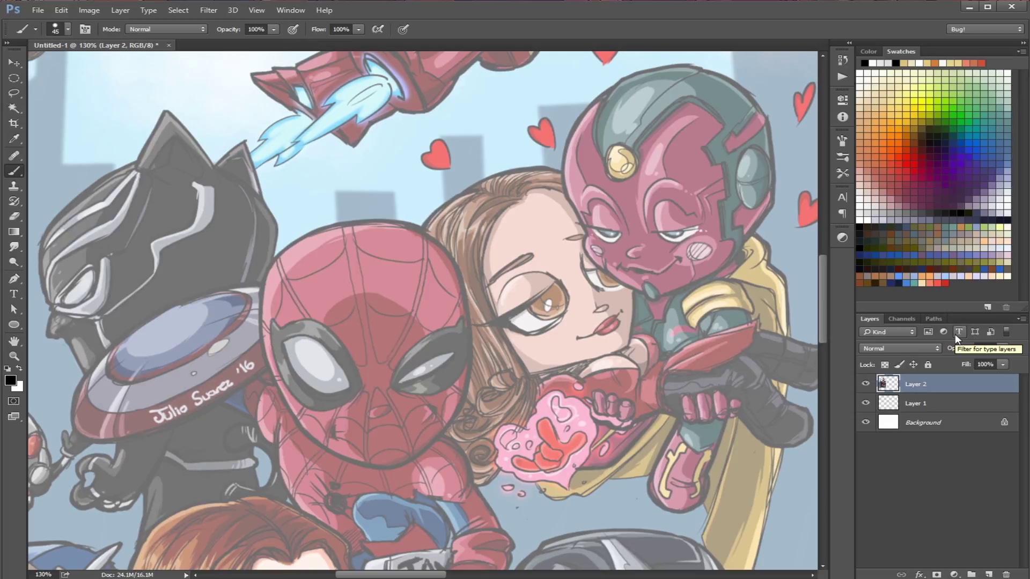
- Lock the transparent pixels of Layer 2 and place the layer beneath Layer 1
{"action": "left_click", "coordinate": [884, 365]}
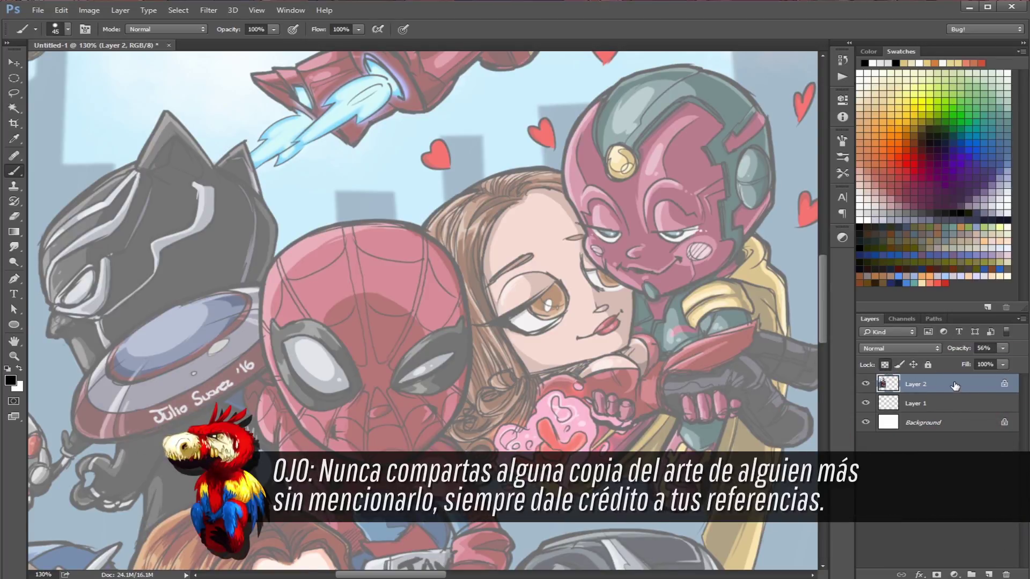
{"action": "left_click_drag", "start_coordinate": [955, 385], "coordinate": [971, 402]}
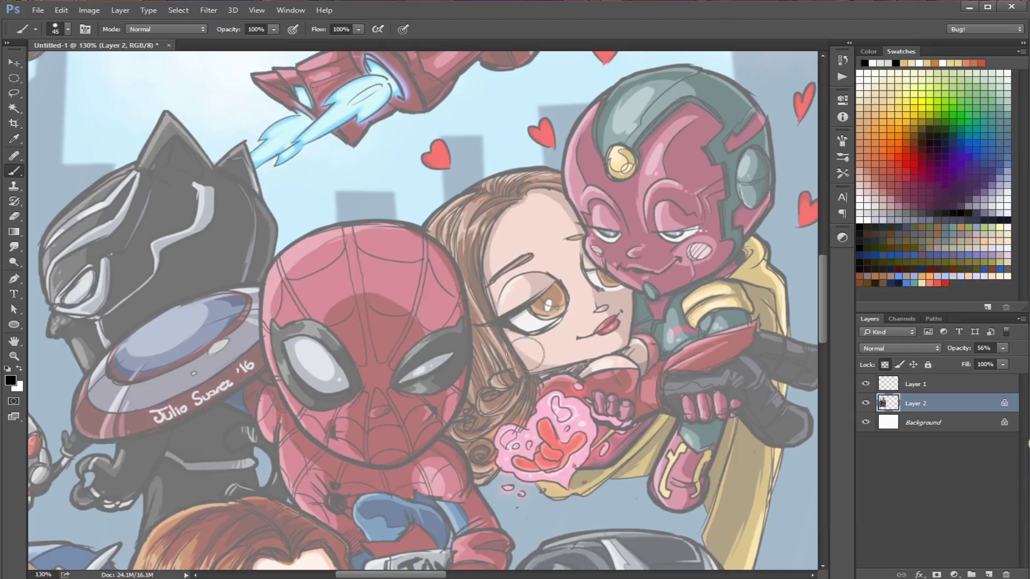
- Reduce the brush size to 6 and make Layer 1 active for drawing over Iron Man
{"action": "left_click_drag", "start_coordinate": [544, 349], "coordinate": [521, 356]}
{"action": "left_click_drag", "start_coordinate": [503, 228], "coordinate": [331, 550]}
{"action": "mouse_move", "coordinate": [530, 264]}
{"action": "left_mouse_down"}
{"action": "mouse_move", "coordinate": [474, 361]}
{"action": "mouse_move", "coordinate": [413, 404]}
{"action": "mouse_move", "coordinate": [402, 387]}
{"action": "left_mouse_up"}
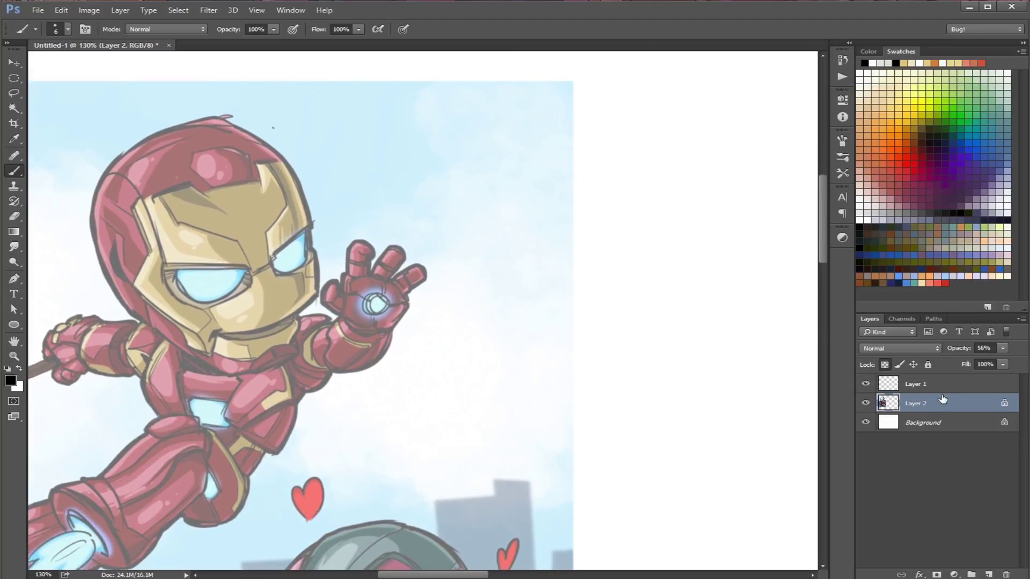
{"action": "key", "text": "alt+bracketright"}
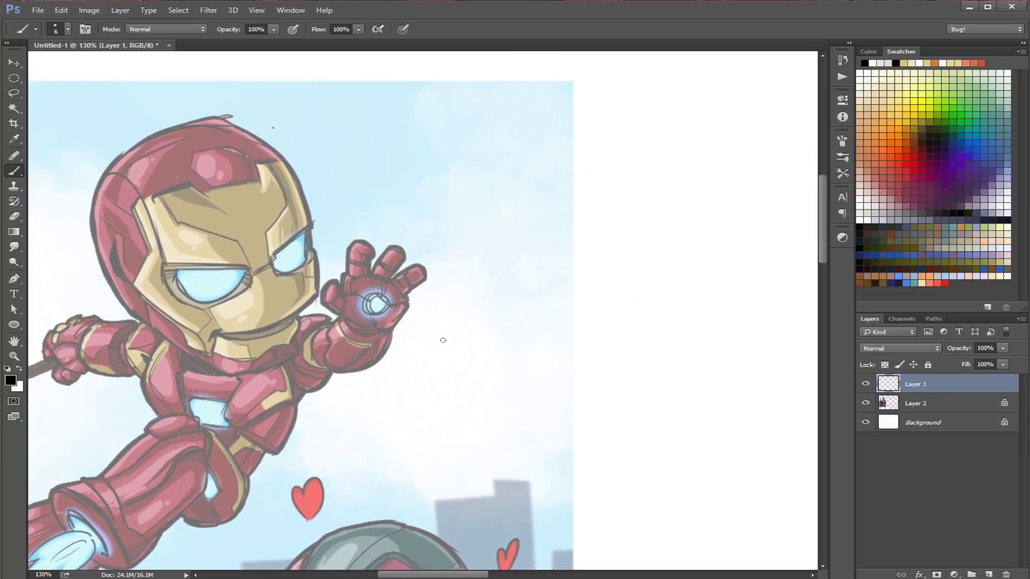
- Sketch a few loose black contour strokes on Layer 1 beside Iron Man's open hand
{"action": "mouse_move", "coordinate": [443, 340]}
{"action": "left_mouse_down"}
{"action": "mouse_move", "coordinate": [439, 349]}
{"action": "mouse_move", "coordinate": [528, 303]}
{"action": "left_mouse_up"}
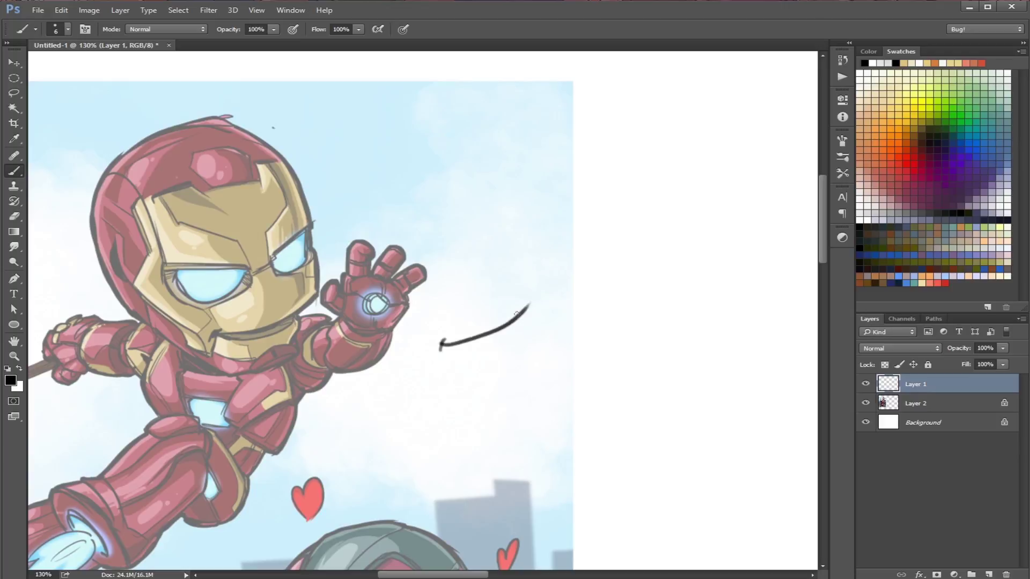
{"action": "mouse_move", "coordinate": [441, 346]}
{"action": "left_mouse_down"}
{"action": "mouse_move", "coordinate": [537, 304]}
{"action": "mouse_move", "coordinate": [531, 206]}
{"action": "mouse_move", "coordinate": [494, 236]}
{"action": "mouse_move", "coordinate": [496, 261]}
{"action": "left_mouse_up"}
{"action": "mouse_move", "coordinate": [497, 259]}
{"action": "left_mouse_down"}
{"action": "mouse_move", "coordinate": [534, 247]}
{"action": "mouse_move", "coordinate": [475, 253]}
{"action": "mouse_move", "coordinate": [475, 275]}
{"action": "mouse_move", "coordinate": [474, 265]}
{"action": "mouse_move", "coordinate": [397, 298]}
{"action": "mouse_move", "coordinate": [419, 290]}
{"action": "mouse_move", "coordinate": [378, 258]}
{"action": "left_mouse_up"}
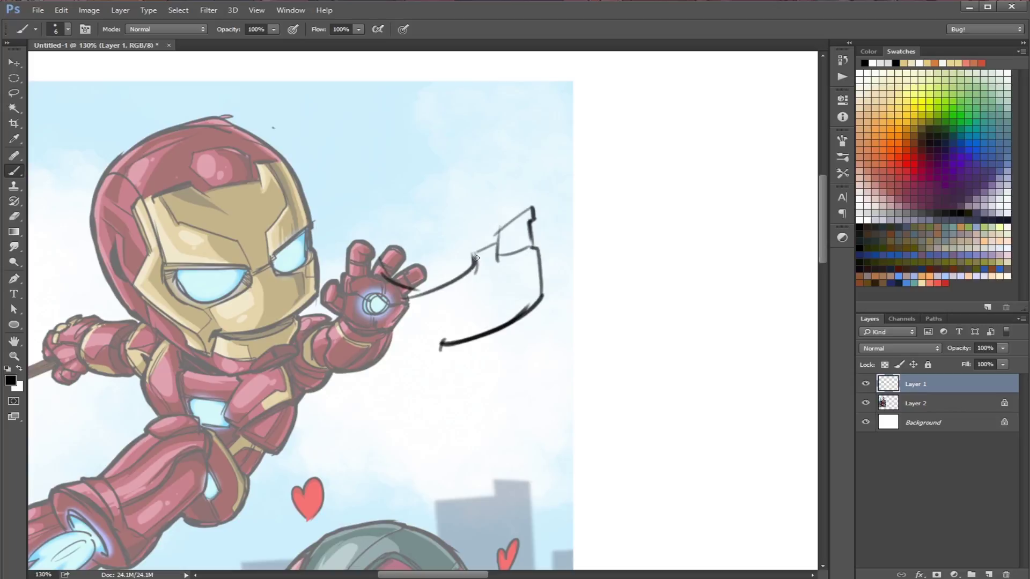
{"action": "left_click_drag", "start_coordinate": [474, 248], "coordinate": [392, 250]}
- Lasso the loose strokes beside Iron Man's open hand, delete them and clear the selection
{"action": "key", "text": "l"}
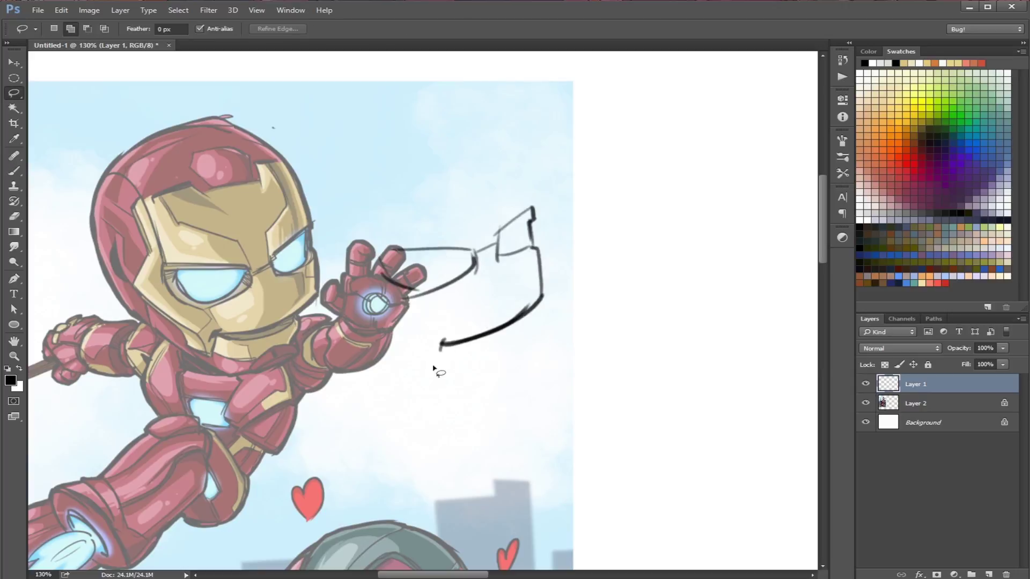
{"action": "mouse_move", "coordinate": [433, 365]}
{"action": "left_mouse_down"}
{"action": "mouse_move", "coordinate": [421, 337]}
{"action": "mouse_move", "coordinate": [394, 320]}
{"action": "mouse_move", "coordinate": [400, 201]}
{"action": "mouse_move", "coordinate": [585, 297]}
{"action": "mouse_move", "coordinate": [438, 349]}
{"action": "left_mouse_up"}
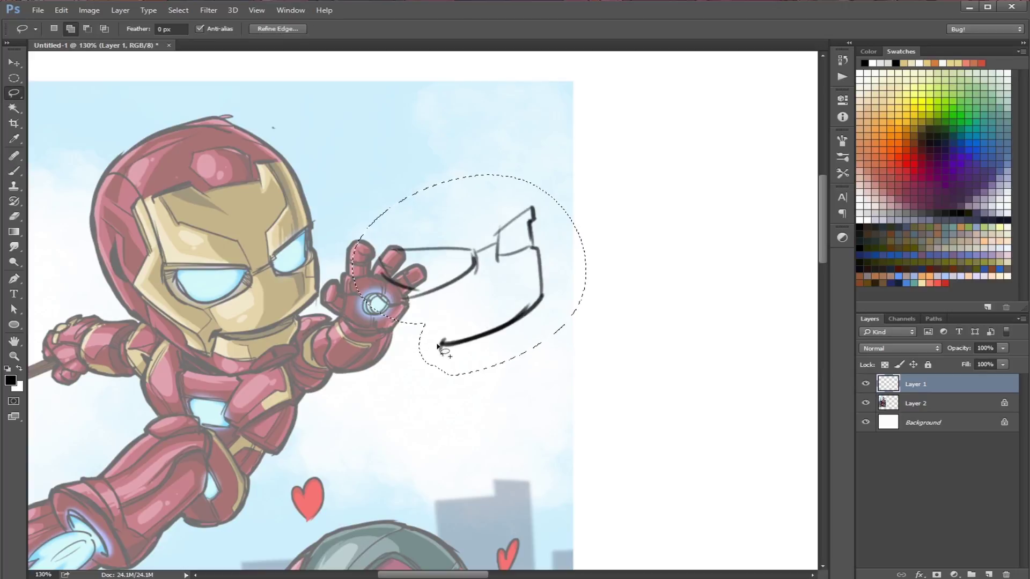
{"action": "key", "text": "Delete"}
{"action": "key", "text": "ctrl+d"}
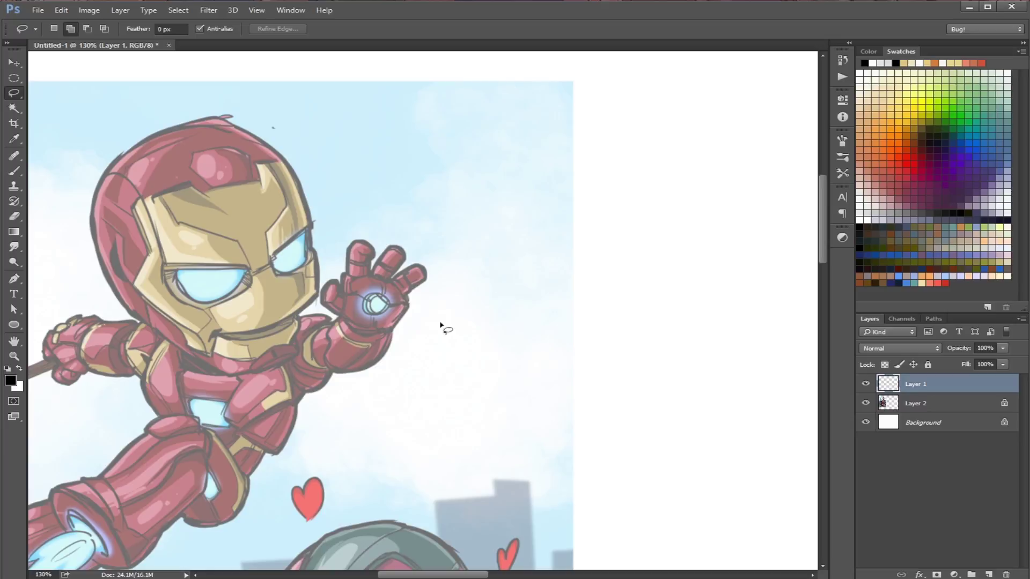
- Sketch overlapping construction circles and jaw curves over Iron Man's head with the Brush tool
{"action": "key", "text": "b"}
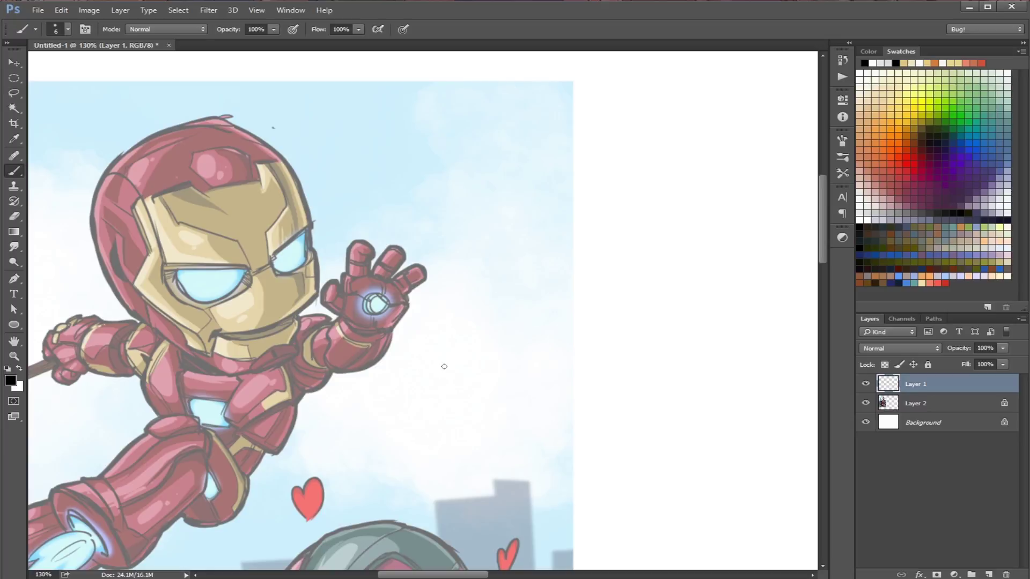
{"action": "left_click_drag", "start_coordinate": [295, 329], "coordinate": [448, 322]}
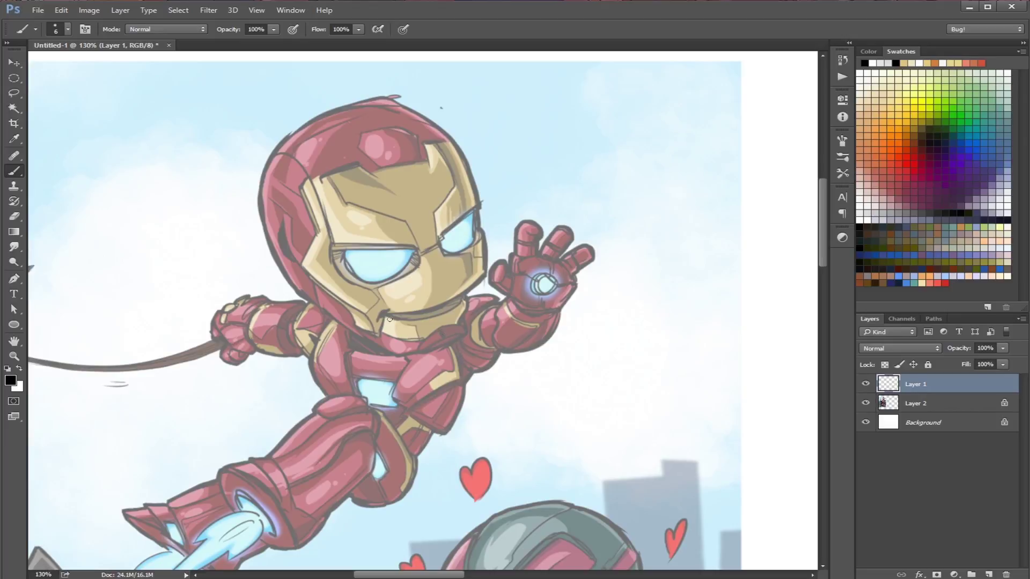
{"action": "mouse_move", "coordinate": [435, 156]}
{"action": "left_mouse_down"}
{"action": "mouse_move", "coordinate": [279, 268]}
{"action": "mouse_move", "coordinate": [300, 134]}
{"action": "mouse_move", "coordinate": [424, 274]}
{"action": "mouse_move", "coordinate": [328, 121]}
{"action": "mouse_move", "coordinate": [453, 242]}
{"action": "mouse_move", "coordinate": [354, 112]}
{"action": "left_mouse_up"}
{"action": "mouse_move", "coordinate": [418, 155]}
{"action": "left_mouse_down"}
{"action": "mouse_move", "coordinate": [433, 338]}
{"action": "mouse_move", "coordinate": [436, 328]}
{"action": "left_mouse_up"}
{"action": "mouse_move", "coordinate": [305, 257]}
{"action": "left_mouse_down"}
{"action": "mouse_move", "coordinate": [352, 342]}
{"action": "mouse_move", "coordinate": [323, 305]}
{"action": "mouse_move", "coordinate": [437, 354]}
{"action": "mouse_move", "coordinate": [331, 320]}
{"action": "mouse_move", "coordinate": [411, 347]}
{"action": "mouse_move", "coordinate": [466, 311]}
{"action": "left_mouse_up"}
{"action": "mouse_move", "coordinate": [463, 155]}
{"action": "left_mouse_down"}
{"action": "mouse_move", "coordinate": [453, 324]}
{"action": "mouse_move", "coordinate": [314, 311]}
{"action": "mouse_move", "coordinate": [266, 252]}
{"action": "mouse_move", "coordinate": [460, 161]}
{"action": "mouse_move", "coordinate": [466, 273]}
{"action": "left_mouse_up"}
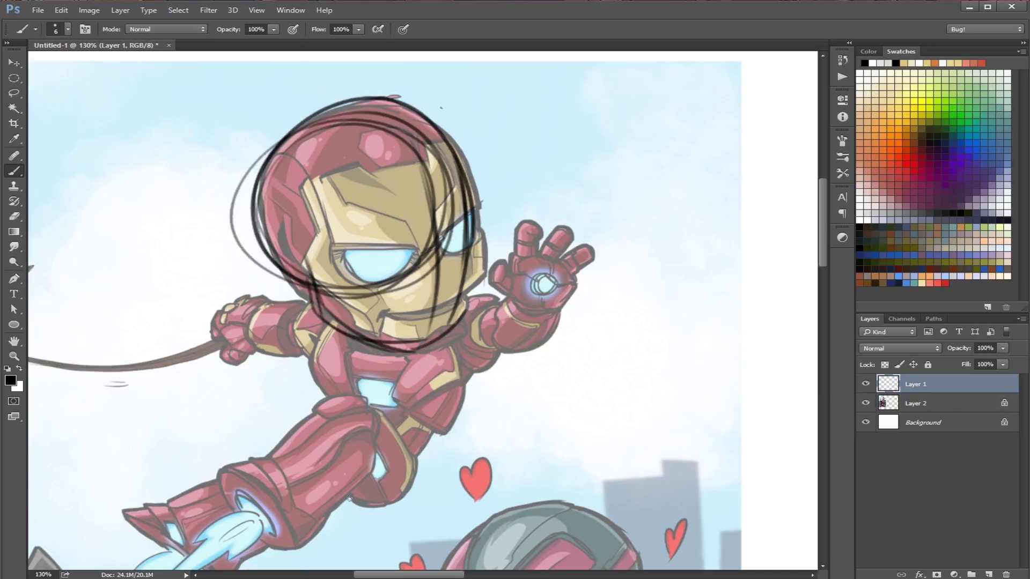
- Sketch an oval over Iron Man's torso and a curved action line running from the neck down to the legs
{"action": "mouse_move", "coordinate": [443, 315]}
{"action": "left_mouse_down"}
{"action": "mouse_move", "coordinate": [348, 319]}
{"action": "mouse_move", "coordinate": [462, 387]}
{"action": "mouse_move", "coordinate": [343, 319]}
{"action": "mouse_move", "coordinate": [464, 371]}
{"action": "mouse_move", "coordinate": [355, 332]}
{"action": "mouse_move", "coordinate": [409, 370]}
{"action": "mouse_move", "coordinate": [403, 354]}
{"action": "mouse_move", "coordinate": [349, 472]}
{"action": "left_mouse_up"}
{"action": "left_click_drag", "start_coordinate": [411, 307], "coordinate": [348, 483]}
{"action": "left_click_drag", "start_coordinate": [411, 306], "coordinate": [360, 458]}
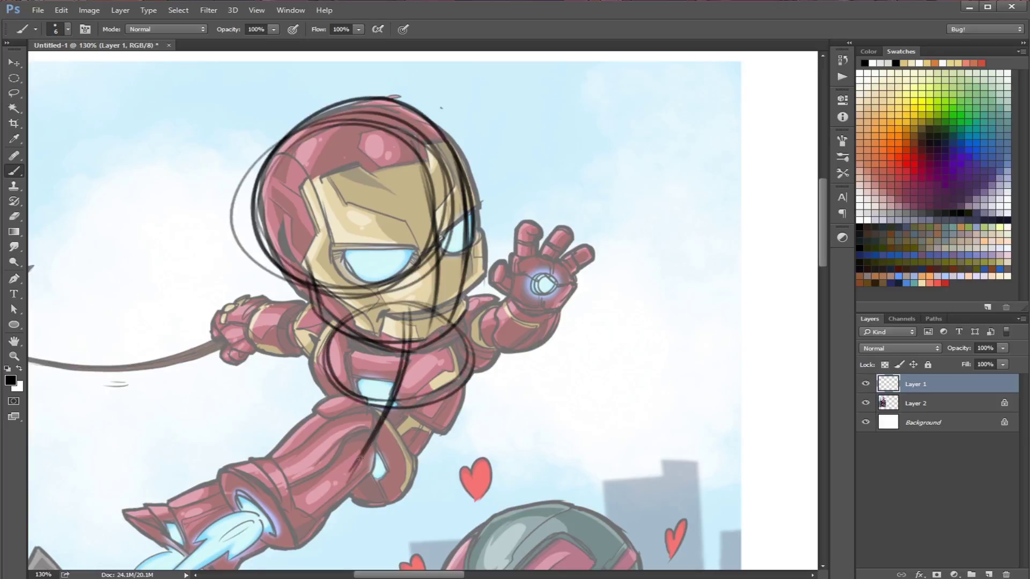
{"action": "left_click_drag", "start_coordinate": [400, 296], "coordinate": [396, 398]}
{"action": "mouse_move", "coordinate": [402, 358]}
{"action": "left_mouse_down"}
{"action": "mouse_move", "coordinate": [272, 514]}
{"action": "mouse_move", "coordinate": [193, 557]}
{"action": "left_mouse_up"}
{"action": "left_click_drag", "start_coordinate": [465, 412], "coordinate": [498, 362]}
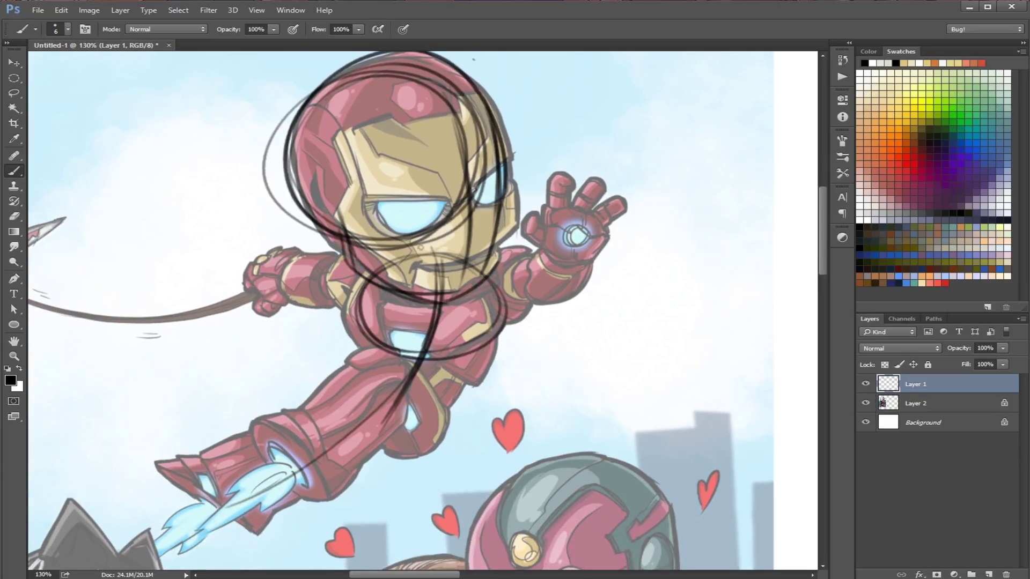
- Reinforce the torso construction oval and sketch a smaller oval over Iron Man's hips
{"action": "mouse_move", "coordinate": [421, 248]}
{"action": "left_mouse_down"}
{"action": "mouse_move", "coordinate": [384, 264]}
{"action": "mouse_move", "coordinate": [402, 354]}
{"action": "mouse_move", "coordinate": [472, 343]}
{"action": "mouse_move", "coordinate": [429, 355]}
{"action": "left_mouse_up"}
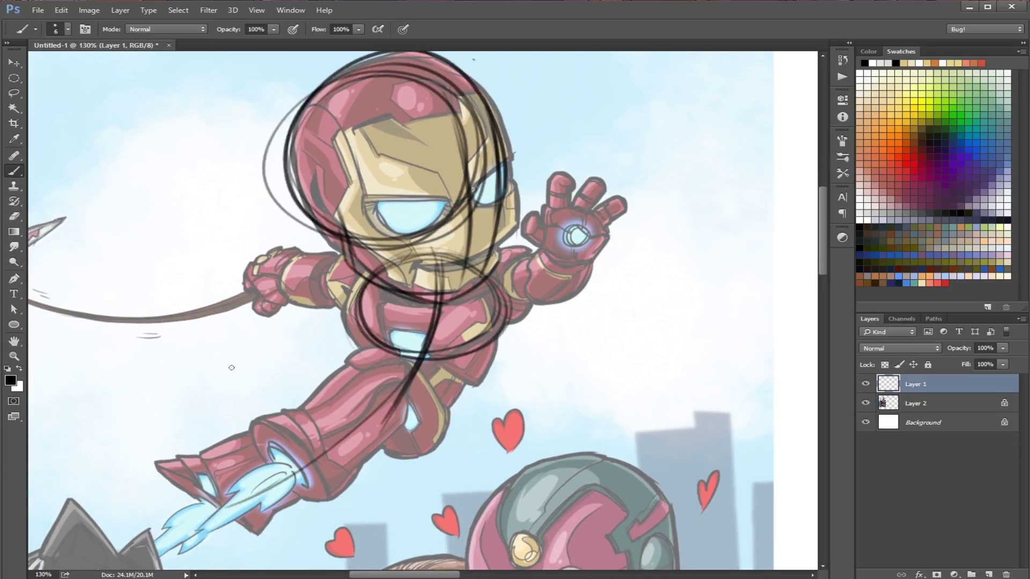
{"action": "mouse_move", "coordinate": [455, 264]}
{"action": "left_mouse_down"}
{"action": "mouse_move", "coordinate": [418, 363]}
{"action": "mouse_move", "coordinate": [486, 335]}
{"action": "left_mouse_up"}
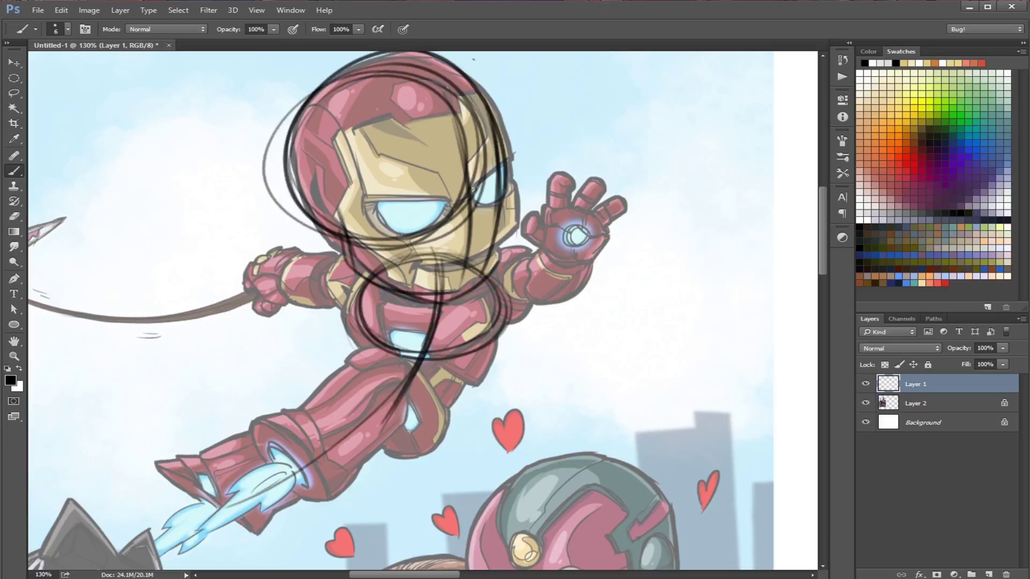
{"action": "mouse_move", "coordinate": [381, 423]}
{"action": "left_mouse_down"}
{"action": "mouse_move", "coordinate": [419, 376]}
{"action": "mouse_move", "coordinate": [356, 397]}
{"action": "mouse_move", "coordinate": [421, 430]}
{"action": "mouse_move", "coordinate": [400, 360]}
{"action": "mouse_move", "coordinate": [385, 366]}
{"action": "mouse_move", "coordinate": [363, 405]}
{"action": "mouse_move", "coordinate": [378, 420]}
{"action": "left_mouse_up"}
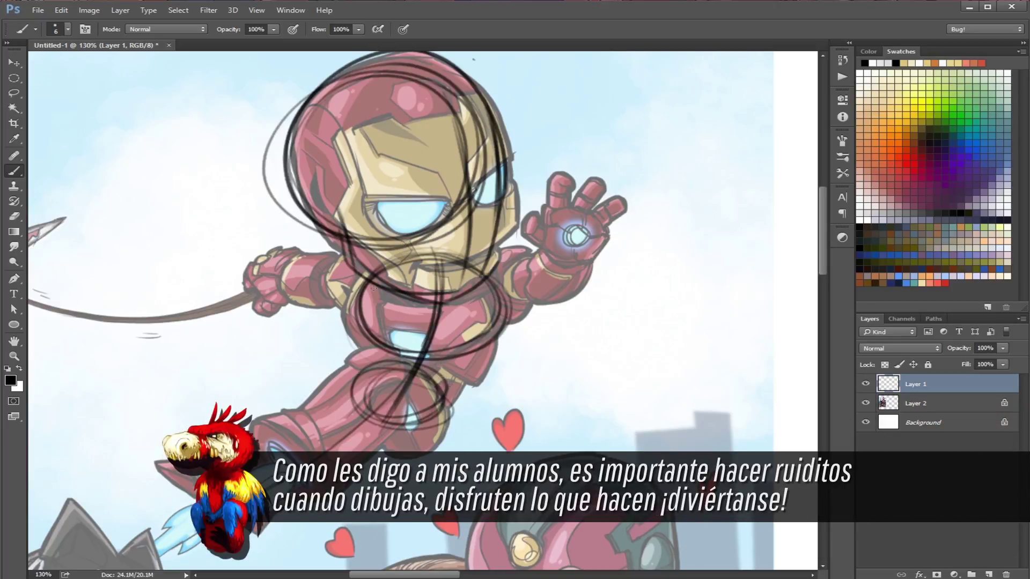
- Sketch the arms and legs as simple curved lines, with circles for both hands and ovals for the boot cuff and foot
{"action": "mouse_move", "coordinate": [380, 284]}
{"action": "left_mouse_down"}
{"action": "mouse_move", "coordinate": [308, 263]}
{"action": "mouse_move", "coordinate": [240, 276]}
{"action": "left_mouse_up"}
{"action": "mouse_move", "coordinate": [240, 276]}
{"action": "left_mouse_down"}
{"action": "mouse_move", "coordinate": [242, 303]}
{"action": "mouse_move", "coordinate": [281, 306]}
{"action": "left_mouse_up"}
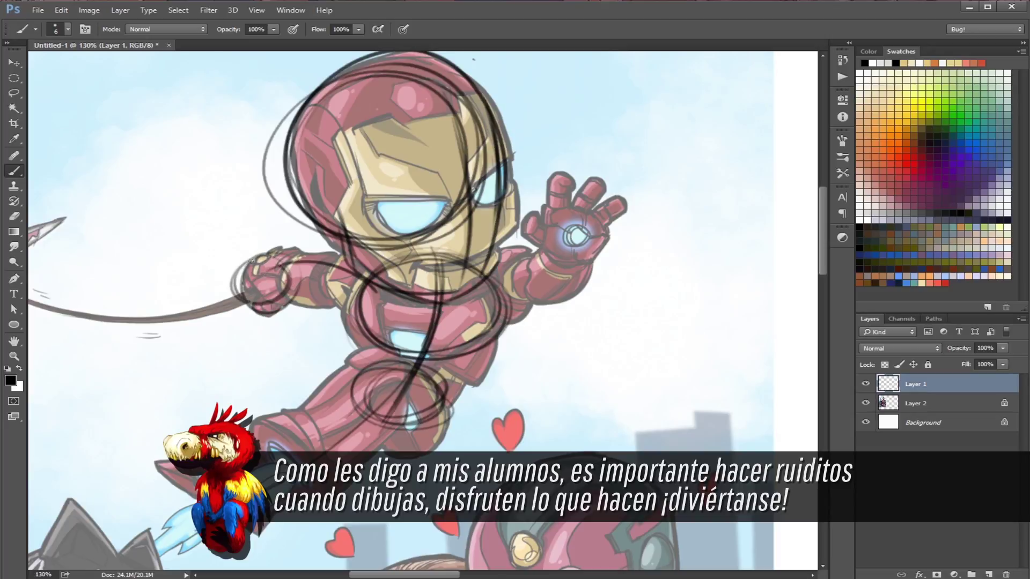
{"action": "left_click_drag", "start_coordinate": [478, 276], "coordinate": [557, 271]}
{"action": "mouse_move", "coordinate": [558, 206]}
{"action": "left_mouse_down"}
{"action": "mouse_move", "coordinate": [595, 252]}
{"action": "mouse_move", "coordinate": [558, 206]}
{"action": "left_mouse_up"}
{"action": "mouse_move", "coordinate": [417, 373]}
{"action": "left_mouse_down"}
{"action": "mouse_move", "coordinate": [307, 472]}
{"action": "mouse_move", "coordinate": [316, 423]}
{"action": "mouse_move", "coordinate": [300, 485]}
{"action": "mouse_move", "coordinate": [304, 416]}
{"action": "left_mouse_up"}
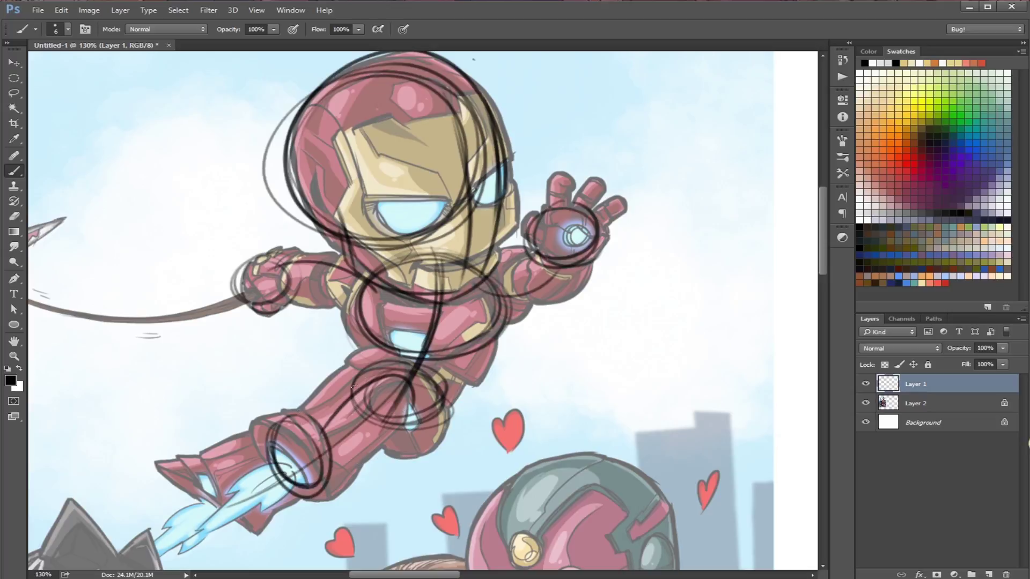
{"action": "mouse_move", "coordinate": [360, 373]}
{"action": "left_mouse_down"}
{"action": "mouse_move", "coordinate": [223, 482]}
{"action": "mouse_move", "coordinate": [183, 466]}
{"action": "mouse_move", "coordinate": [252, 456]}
{"action": "mouse_move", "coordinate": [215, 512]}
{"action": "left_mouse_up"}
- Move the construction sketch on Layer 1 off Iron Man, toward the blank canvas beside the reference
{"action": "left_click_drag", "start_coordinate": [508, 447], "coordinate": [322, 458]}
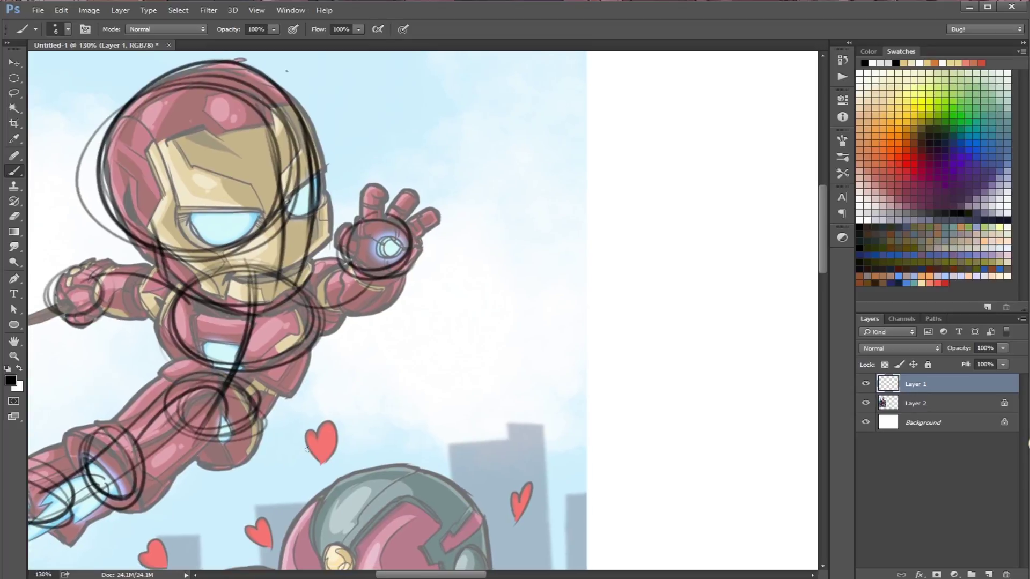
{"action": "key", "text": "v"}
{"action": "left_click_drag", "start_coordinate": [248, 366], "coordinate": [638, 364]}
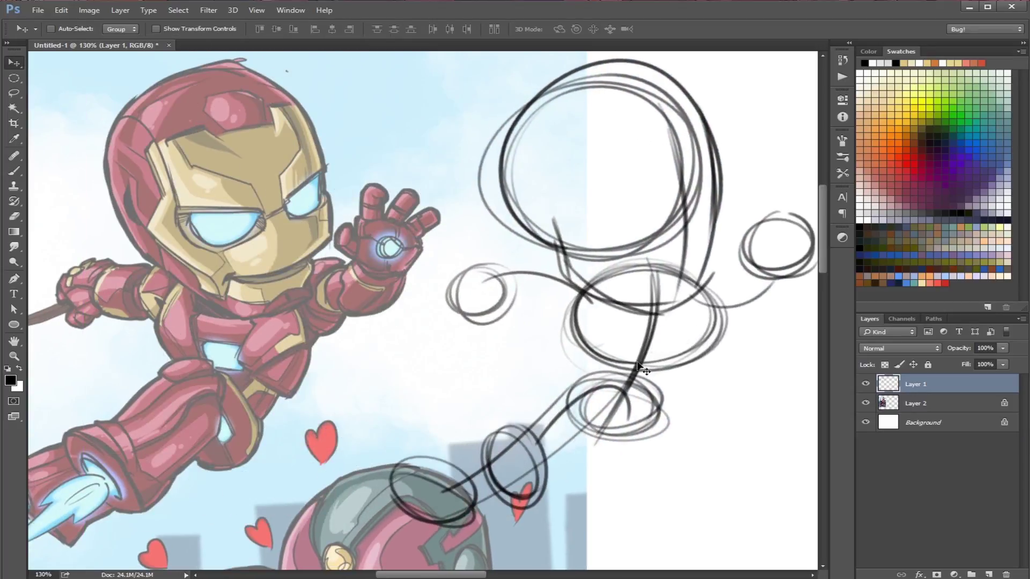
{"action": "mouse_move", "coordinate": [612, 483]}
{"action": "left_mouse_down"}
{"action": "mouse_move", "coordinate": [510, 477]}
{"action": "mouse_move", "coordinate": [462, 461]}
{"action": "left_mouse_up"}
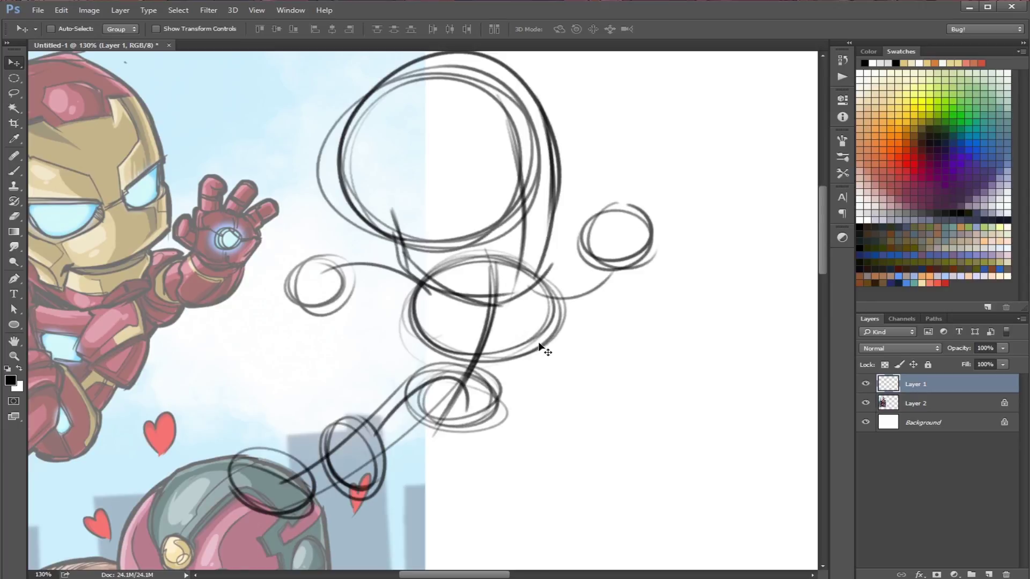
- Go over the construction sketch's head with bolder black strokes, defining the skull, cheek and jaw outline
{"action": "key", "text": "b"}
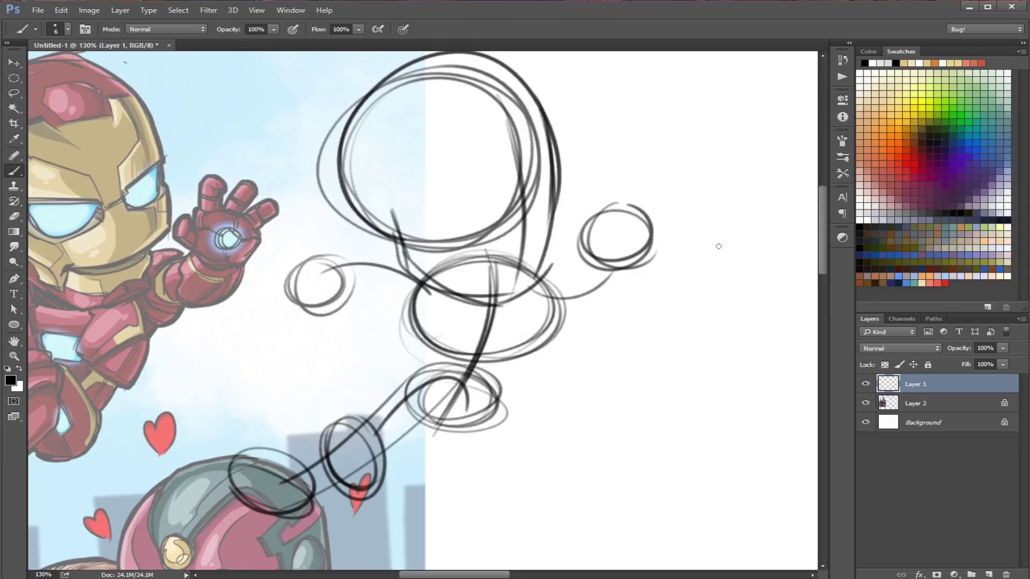
{"action": "mouse_move", "coordinate": [402, 245]}
{"action": "left_mouse_down"}
{"action": "mouse_move", "coordinate": [408, 273]}
{"action": "mouse_move", "coordinate": [482, 300]}
{"action": "left_mouse_up"}
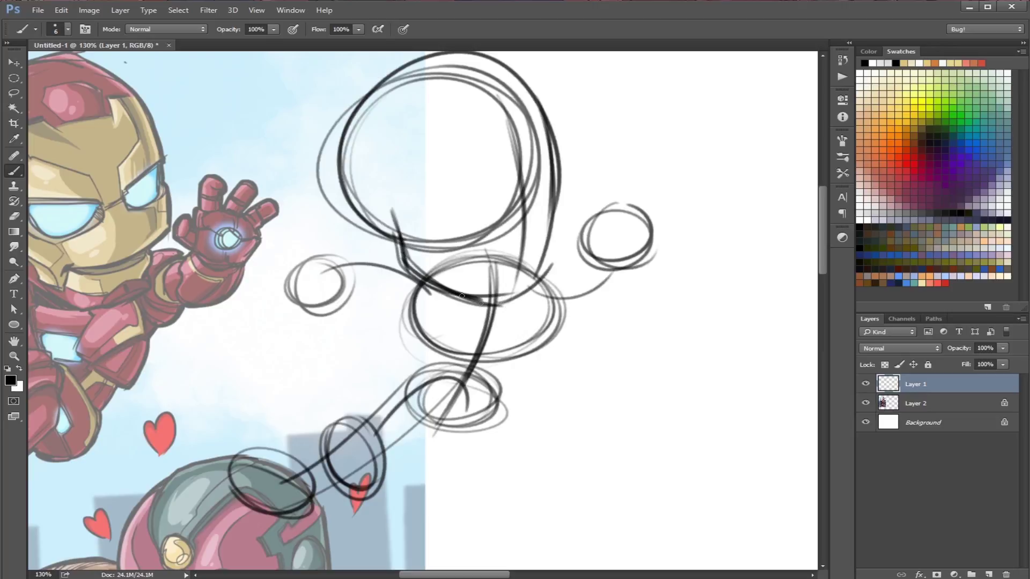
{"action": "mouse_move", "coordinate": [403, 268]}
{"action": "left_mouse_down"}
{"action": "mouse_move", "coordinate": [493, 301]}
{"action": "mouse_move", "coordinate": [536, 275]}
{"action": "left_mouse_up"}
{"action": "mouse_move", "coordinate": [485, 304]}
{"action": "left_mouse_down"}
{"action": "mouse_move", "coordinate": [540, 263]}
{"action": "mouse_move", "coordinate": [557, 214]}
{"action": "mouse_move", "coordinate": [491, 87]}
{"action": "mouse_move", "coordinate": [351, 220]}
{"action": "mouse_move", "coordinate": [322, 204]}
{"action": "mouse_move", "coordinate": [555, 161]}
{"action": "mouse_move", "coordinate": [518, 277]}
{"action": "left_mouse_up"}
{"action": "mouse_move", "coordinate": [546, 130]}
{"action": "left_mouse_down"}
{"action": "mouse_move", "coordinate": [528, 276]}
{"action": "mouse_move", "coordinate": [437, 301]}
{"action": "mouse_move", "coordinate": [398, 234]}
{"action": "mouse_move", "coordinate": [319, 171]}
{"action": "mouse_move", "coordinate": [550, 177]}
{"action": "mouse_move", "coordinate": [538, 254]}
{"action": "left_mouse_up"}
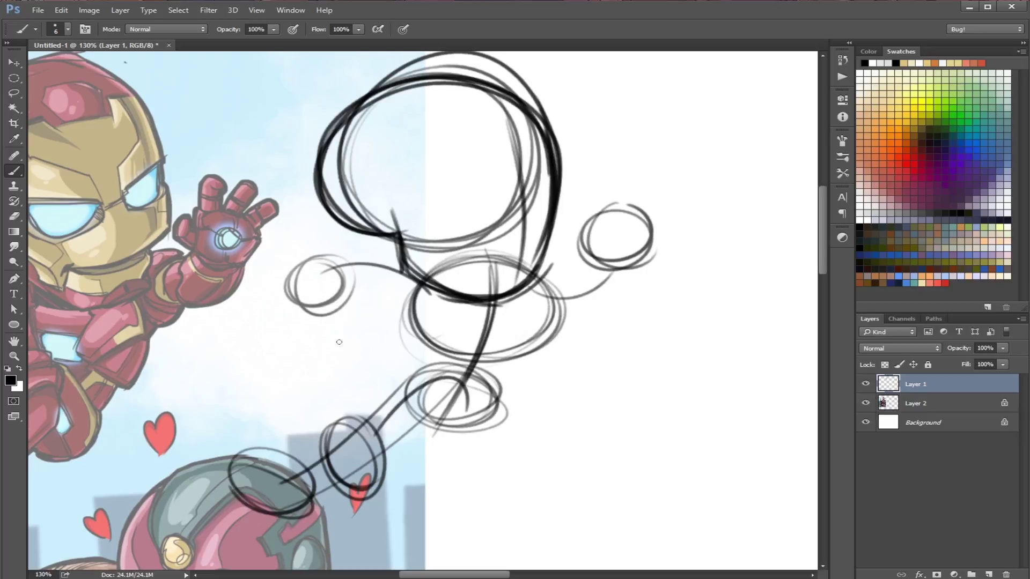
- Hand-letter the label "Estructura Base" beside the construction sketch, with an arrow pointing at the head
{"action": "mouse_move", "coordinate": [584, 144]}
{"action": "left_mouse_down"}
{"action": "mouse_move", "coordinate": [608, 156]}
{"action": "mouse_move", "coordinate": [649, 119]}
{"action": "mouse_move", "coordinate": [667, 158]}
{"action": "left_mouse_up"}
{"action": "left_click_drag", "start_coordinate": [631, 129], "coordinate": [667, 116]}
{"action": "mouse_move", "coordinate": [636, 144]}
{"action": "left_mouse_down"}
{"action": "mouse_move", "coordinate": [659, 139]}
{"action": "mouse_move", "coordinate": [663, 161]}
{"action": "left_mouse_up"}
{"action": "left_click_drag", "start_coordinate": [691, 103], "coordinate": [689, 166]}
{"action": "left_click_drag", "start_coordinate": [677, 141], "coordinate": [711, 135]}
{"action": "left_click_drag", "start_coordinate": [715, 136], "coordinate": [748, 162]}
{"action": "mouse_move", "coordinate": [760, 106]}
{"action": "left_mouse_down"}
{"action": "mouse_move", "coordinate": [758, 167]}
{"action": "mouse_move", "coordinate": [772, 134]}
{"action": "left_mouse_up"}
{"action": "mouse_move", "coordinate": [764, 138]}
{"action": "left_mouse_down"}
{"action": "mouse_move", "coordinate": [780, 141]}
{"action": "mouse_move", "coordinate": [779, 167]}
{"action": "left_mouse_up"}
{"action": "mouse_move", "coordinate": [785, 167]}
{"action": "left_mouse_down"}
{"action": "mouse_move", "coordinate": [799, 140]}
{"action": "mouse_move", "coordinate": [808, 169]}
{"action": "left_mouse_up"}
{"action": "mouse_move", "coordinate": [669, 179]}
{"action": "left_mouse_down"}
{"action": "mouse_move", "coordinate": [667, 217]}
{"action": "mouse_move", "coordinate": [697, 214]}
{"action": "mouse_move", "coordinate": [641, 223]}
{"action": "left_mouse_up"}
{"action": "left_click_drag", "start_coordinate": [730, 192], "coordinate": [733, 219]}
{"action": "left_click_drag", "start_coordinate": [752, 187], "coordinate": [718, 230]}
{"action": "left_click_drag", "start_coordinate": [754, 215], "coordinate": [768, 225]}
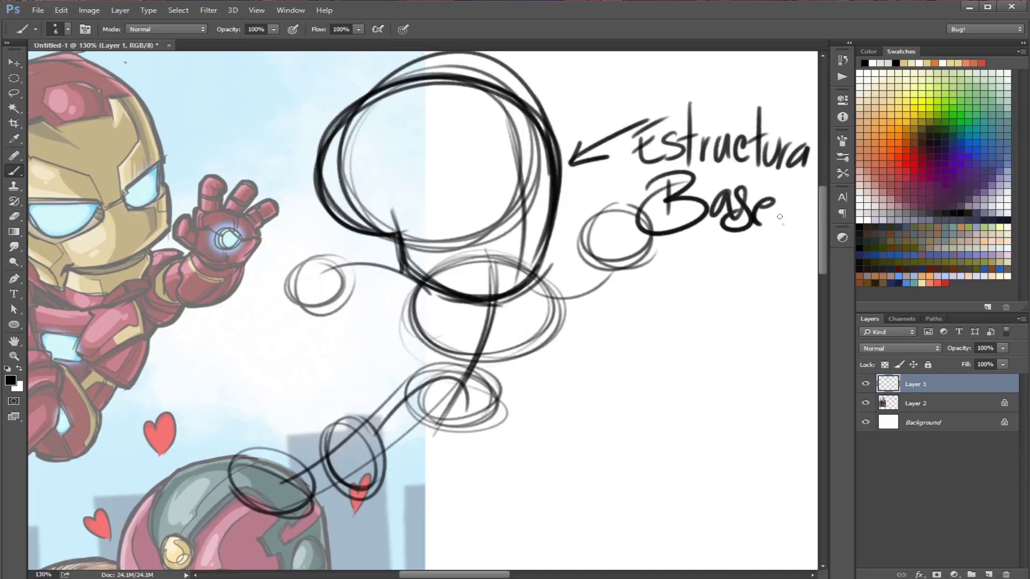
- Sketch a small Black Panther head over the Spider-Man reference, using a circle, a pointed jaw wedge and an eye mark
{"action": "left_click_drag", "start_coordinate": [160, 361], "coordinate": [365, 348]}
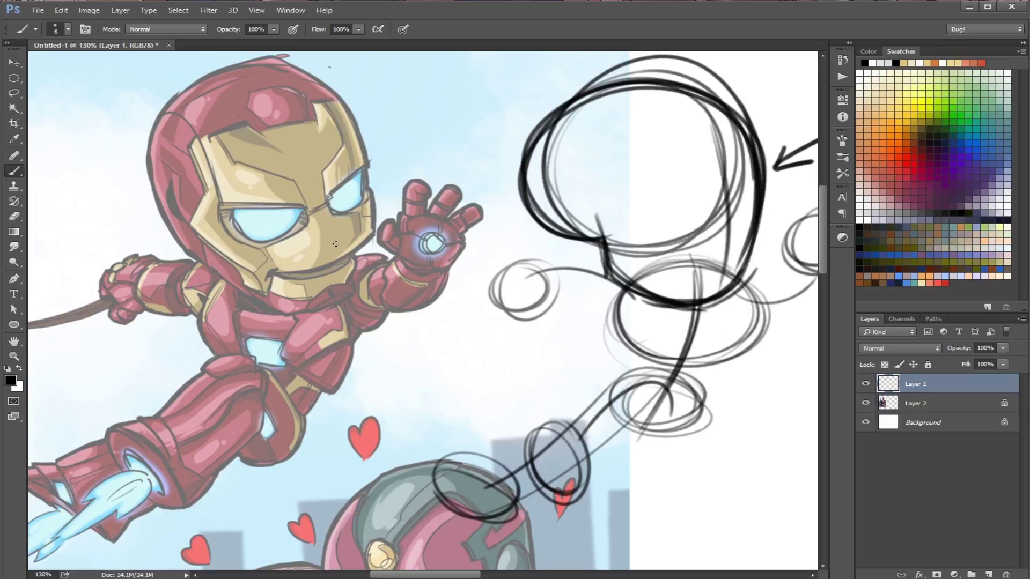
{"action": "left_click_drag", "start_coordinate": [286, 313], "coordinate": [748, 177]}
{"action": "left_click_drag", "start_coordinate": [624, 425], "coordinate": [547, 246]}
{"action": "left_click_drag", "start_coordinate": [468, 447], "coordinate": [675, 418]}
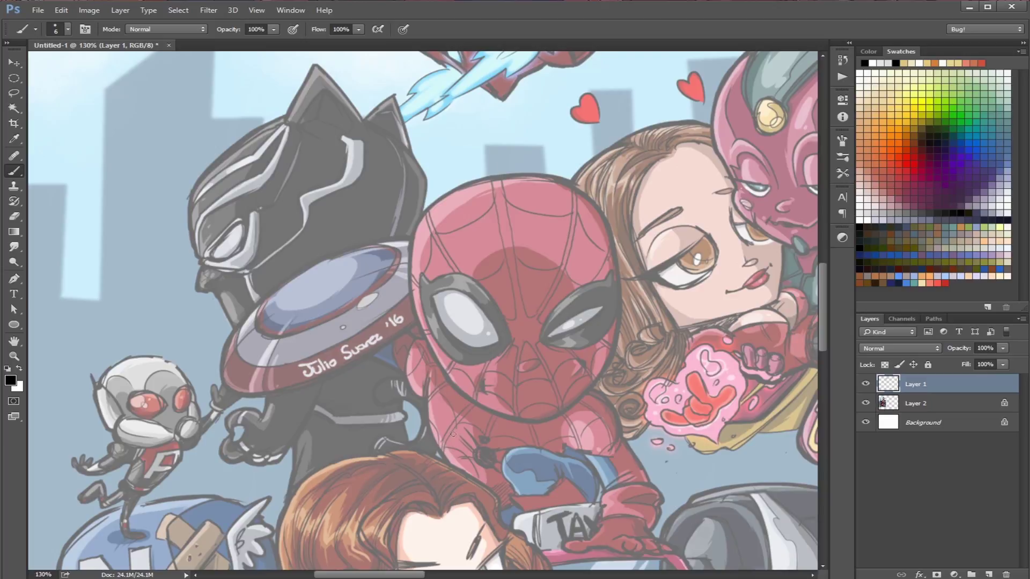
{"action": "left_click_drag", "start_coordinate": [513, 350], "coordinate": [422, 362]}
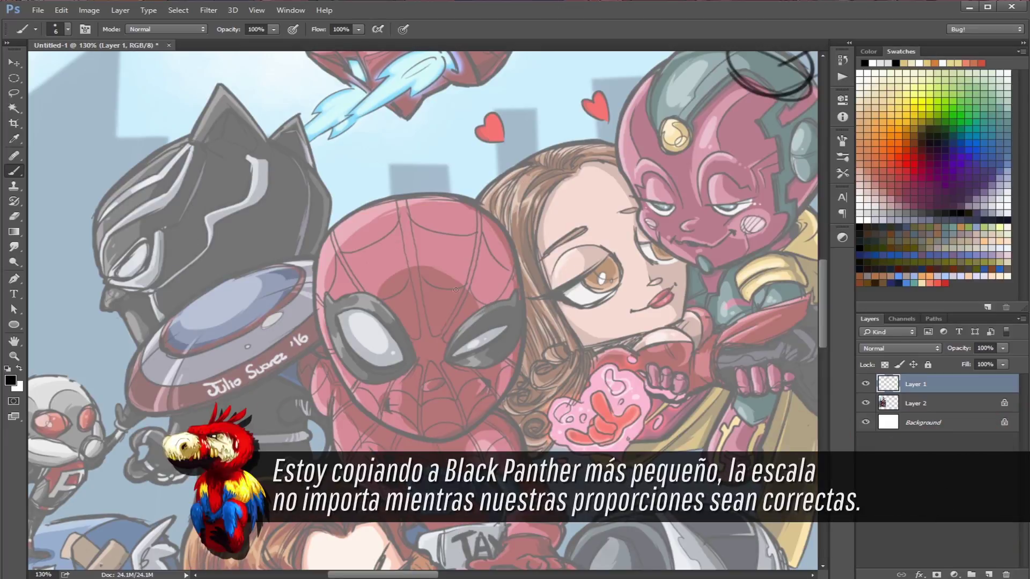
{"action": "mouse_move", "coordinate": [439, 222]}
{"action": "left_mouse_down"}
{"action": "mouse_move", "coordinate": [469, 252]}
{"action": "mouse_move", "coordinate": [400, 243]}
{"action": "mouse_move", "coordinate": [461, 284]}
{"action": "mouse_move", "coordinate": [480, 258]}
{"action": "mouse_move", "coordinate": [399, 242]}
{"action": "mouse_move", "coordinate": [475, 261]}
{"action": "left_mouse_up"}
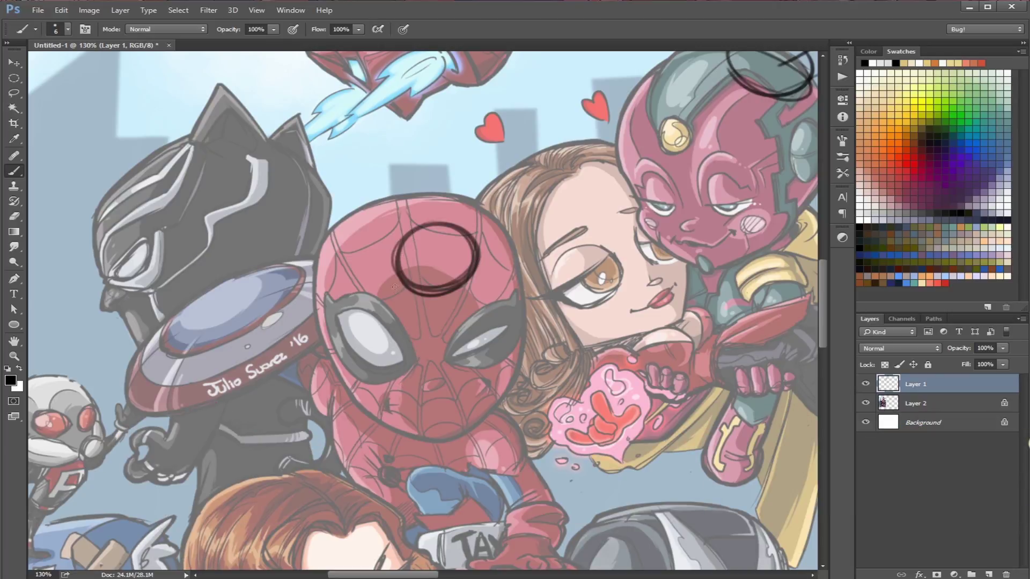
{"action": "mouse_move", "coordinate": [395, 273]}
{"action": "left_mouse_down"}
{"action": "mouse_move", "coordinate": [417, 320]}
{"action": "mouse_move", "coordinate": [443, 300]}
{"action": "mouse_move", "coordinate": [436, 281]}
{"action": "mouse_move", "coordinate": [441, 293]}
{"action": "mouse_move", "coordinate": [417, 320]}
{"action": "mouse_move", "coordinate": [396, 265]}
{"action": "mouse_move", "coordinate": [429, 225]}
{"action": "mouse_move", "coordinate": [478, 242]}
{"action": "mouse_move", "coordinate": [429, 284]}
{"action": "mouse_move", "coordinate": [396, 261]}
{"action": "mouse_move", "coordinate": [416, 315]}
{"action": "mouse_move", "coordinate": [465, 280]}
{"action": "mouse_move", "coordinate": [479, 234]}
{"action": "left_mouse_up"}
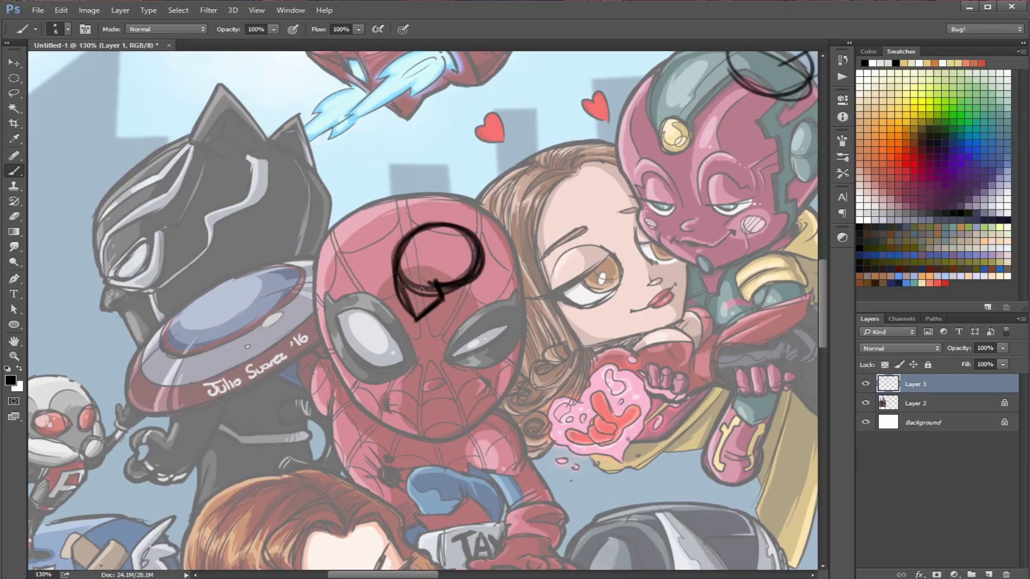
{"action": "mouse_move", "coordinate": [403, 262]}
{"action": "left_mouse_down"}
{"action": "mouse_move", "coordinate": [408, 304]}
{"action": "mouse_move", "coordinate": [424, 288]}
{"action": "left_mouse_up"}
- Build the small figure's torso with a spine line, a chest oval, a smaller hip oval and connecting side contours
{"action": "left_click_drag", "start_coordinate": [450, 288], "coordinate": [443, 391]}
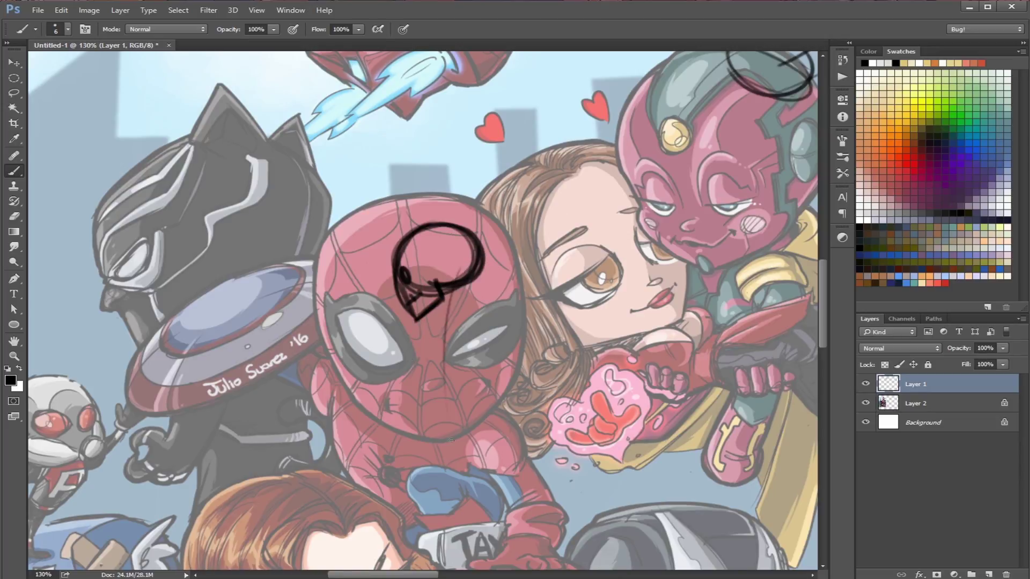
{"action": "left_click_drag", "start_coordinate": [451, 292], "coordinate": [443, 408]}
{"action": "mouse_move", "coordinate": [464, 260]}
{"action": "left_mouse_down"}
{"action": "mouse_move", "coordinate": [442, 414]}
{"action": "mouse_move", "coordinate": [449, 305]}
{"action": "mouse_move", "coordinate": [442, 417]}
{"action": "left_mouse_up"}
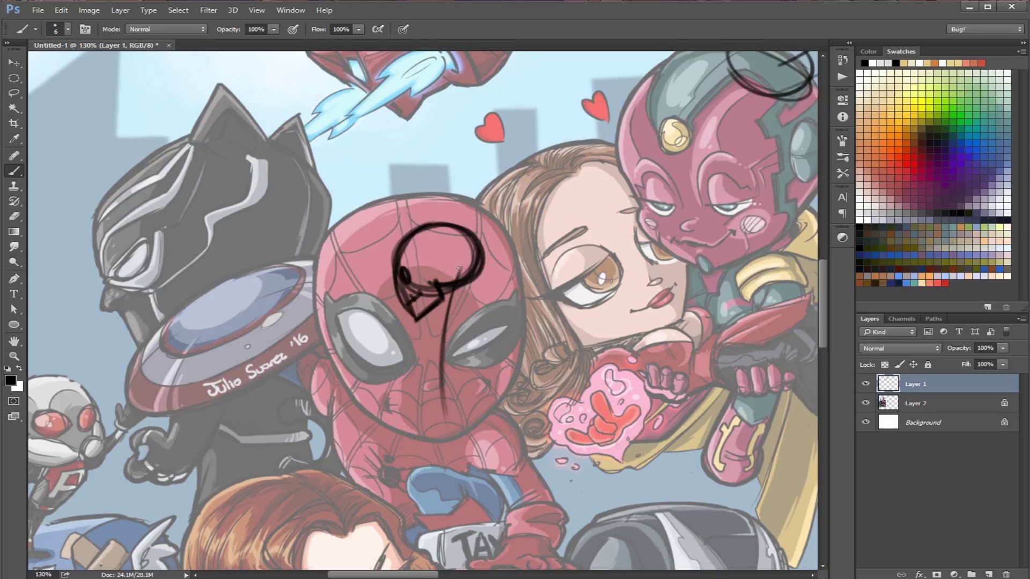
{"action": "mouse_move", "coordinate": [424, 316]}
{"action": "left_mouse_down"}
{"action": "mouse_move", "coordinate": [458, 297]}
{"action": "mouse_move", "coordinate": [434, 351]}
{"action": "mouse_move", "coordinate": [483, 306]}
{"action": "mouse_move", "coordinate": [416, 309]}
{"action": "mouse_move", "coordinate": [445, 349]}
{"action": "mouse_move", "coordinate": [438, 296]}
{"action": "mouse_move", "coordinate": [436, 348]}
{"action": "mouse_move", "coordinate": [478, 297]}
{"action": "mouse_move", "coordinate": [437, 350]}
{"action": "mouse_move", "coordinate": [483, 305]}
{"action": "mouse_move", "coordinate": [417, 320]}
{"action": "mouse_move", "coordinate": [480, 336]}
{"action": "mouse_move", "coordinate": [468, 298]}
{"action": "left_mouse_up"}
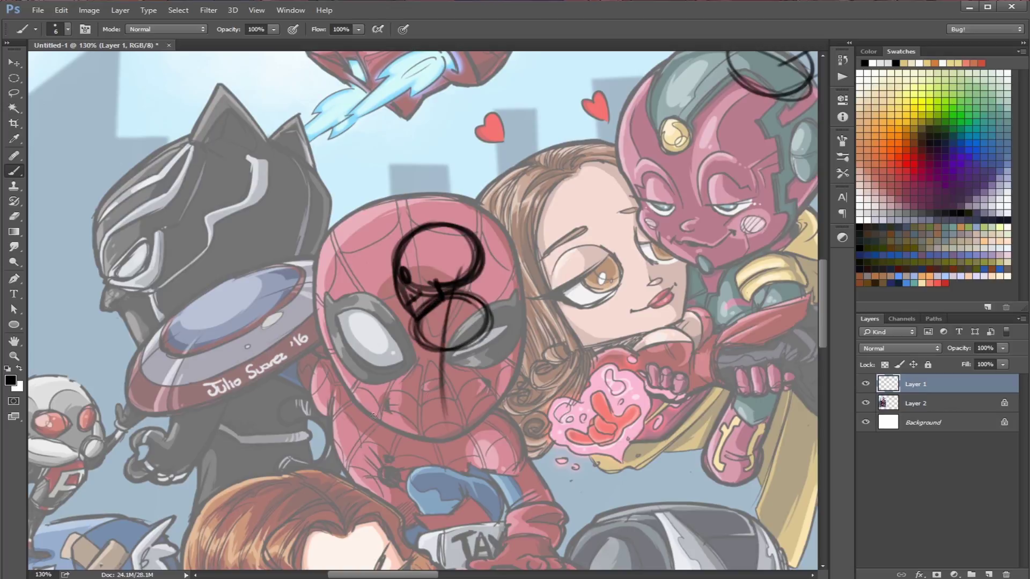
{"action": "mouse_move", "coordinate": [449, 377]}
{"action": "left_mouse_down"}
{"action": "mouse_move", "coordinate": [440, 407]}
{"action": "mouse_move", "coordinate": [431, 372]}
{"action": "mouse_move", "coordinate": [474, 383]}
{"action": "mouse_move", "coordinate": [446, 406]}
{"action": "mouse_move", "coordinate": [426, 376]}
{"action": "mouse_move", "coordinate": [469, 366]}
{"action": "mouse_move", "coordinate": [459, 399]}
{"action": "mouse_move", "coordinate": [428, 417]}
{"action": "mouse_move", "coordinate": [466, 381]}
{"action": "mouse_move", "coordinate": [441, 364]}
{"action": "mouse_move", "coordinate": [422, 382]}
{"action": "left_mouse_up"}
{"action": "mouse_move", "coordinate": [482, 332]}
{"action": "left_mouse_down"}
{"action": "mouse_move", "coordinate": [471, 395]}
{"action": "mouse_move", "coordinate": [475, 346]}
{"action": "left_mouse_up"}
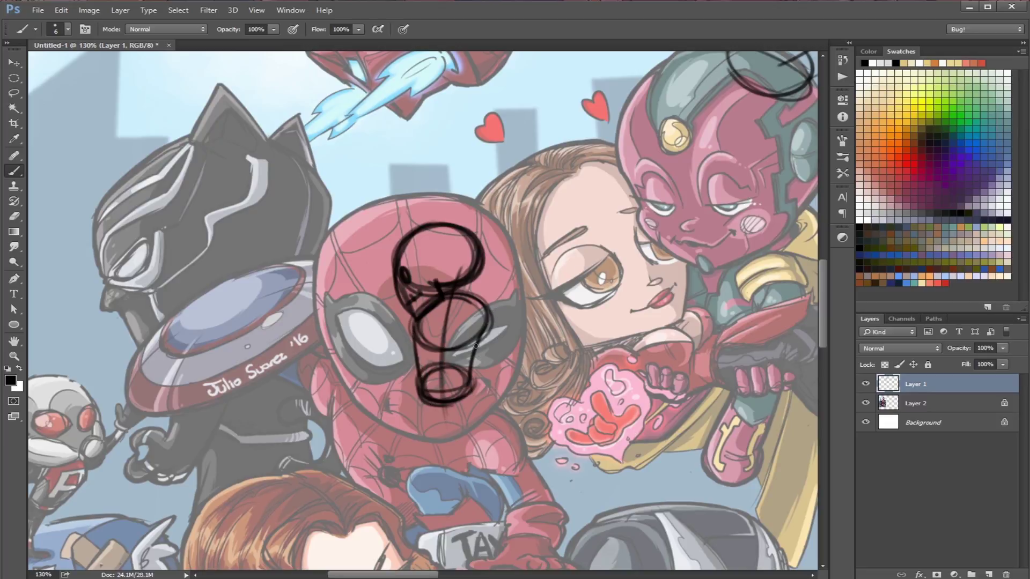
{"action": "mouse_move", "coordinate": [416, 334]}
{"action": "left_mouse_down"}
{"action": "mouse_move", "coordinate": [420, 389]}
{"action": "mouse_move", "coordinate": [408, 365]}
{"action": "mouse_move", "coordinate": [434, 301]}
{"action": "mouse_move", "coordinate": [443, 319]}
{"action": "mouse_move", "coordinate": [421, 299]}
{"action": "mouse_move", "coordinate": [459, 295]}
{"action": "left_mouse_up"}
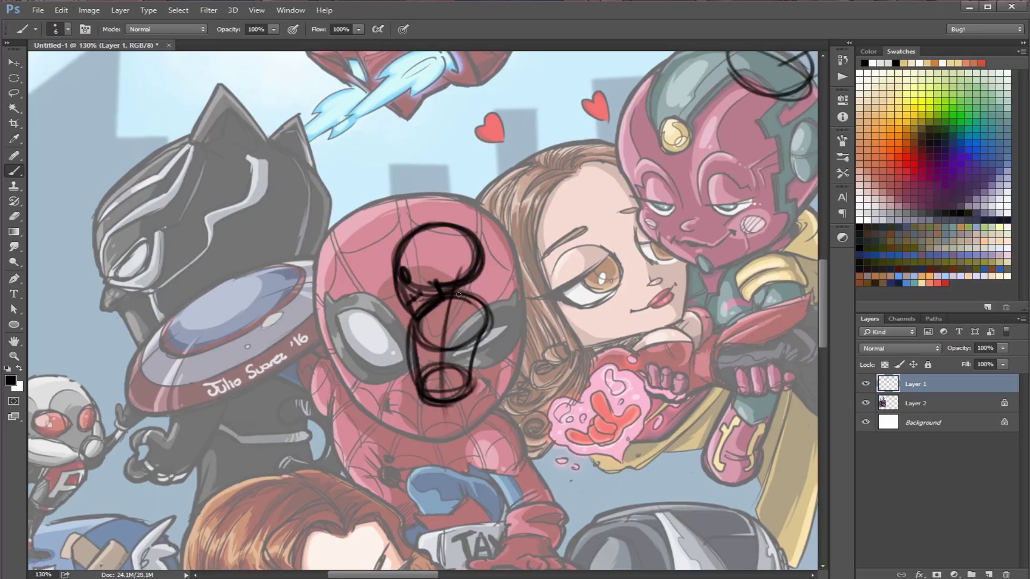
- Draw a simplified torso diagram over the Scarlet Witch reference: a round head, a straight shoulder line, tapering sides and a hip line
{"action": "mouse_move", "coordinate": [572, 164]}
{"action": "left_mouse_down"}
{"action": "mouse_move", "coordinate": [662, 165]}
{"action": "mouse_move", "coordinate": [579, 173]}
{"action": "mouse_move", "coordinate": [612, 267]}
{"action": "left_mouse_up"}
{"action": "left_click_drag", "start_coordinate": [674, 161], "coordinate": [643, 266]}
{"action": "left_click_drag", "start_coordinate": [590, 252], "coordinate": [665, 245]}
{"action": "mouse_move", "coordinate": [619, 106]}
{"action": "left_mouse_down"}
{"action": "mouse_move", "coordinate": [650, 136]}
{"action": "mouse_move", "coordinate": [632, 156]}
{"action": "mouse_move", "coordinate": [603, 115]}
{"action": "mouse_move", "coordinate": [636, 163]}
{"action": "left_mouse_up"}
{"action": "left_click_drag", "start_coordinate": [559, 166], "coordinate": [700, 157]}
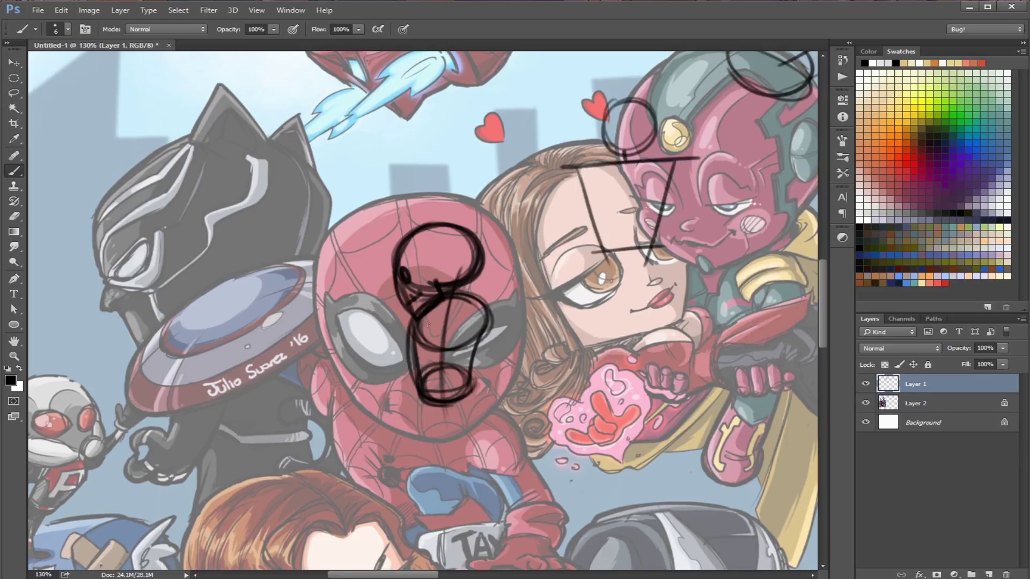
- Add curved arms with circular hands and two simple legs with feet to the small Black Panther sketch
{"action": "mouse_move", "coordinate": [428, 324]}
{"action": "left_mouse_down"}
{"action": "mouse_move", "coordinate": [382, 379]}
{"action": "mouse_move", "coordinate": [374, 361]}
{"action": "mouse_move", "coordinate": [384, 378]}
{"action": "mouse_move", "coordinate": [370, 378]}
{"action": "mouse_move", "coordinate": [367, 364]}
{"action": "mouse_move", "coordinate": [384, 371]}
{"action": "mouse_move", "coordinate": [431, 318]}
{"action": "left_mouse_up"}
{"action": "left_click_drag", "start_coordinate": [396, 362], "coordinate": [420, 338]}
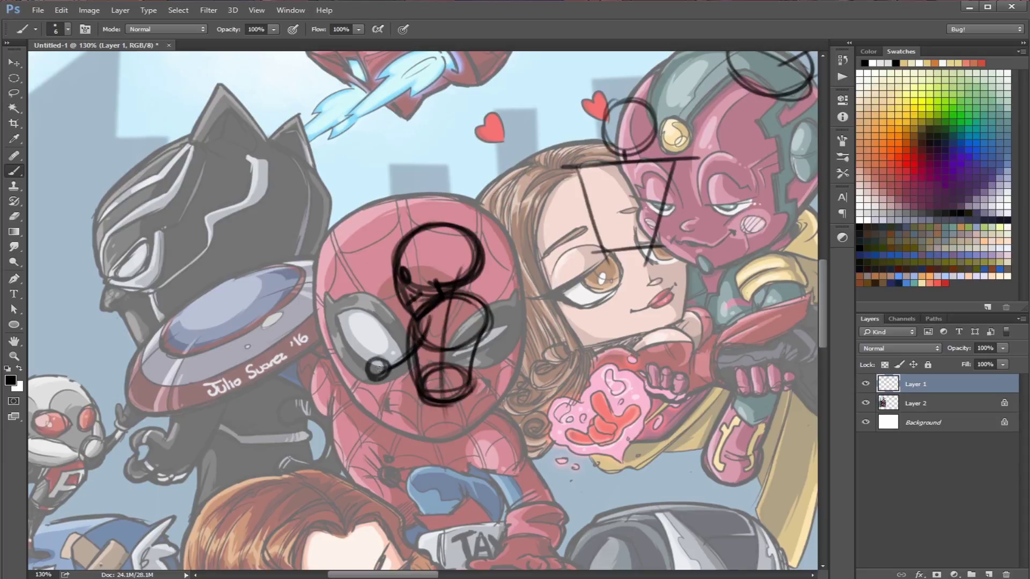
{"action": "mouse_move", "coordinate": [377, 367]}
{"action": "left_mouse_down"}
{"action": "mouse_move", "coordinate": [393, 357]}
{"action": "mouse_move", "coordinate": [366, 368]}
{"action": "left_mouse_up"}
{"action": "mouse_move", "coordinate": [479, 321]}
{"action": "left_mouse_down"}
{"action": "mouse_move", "coordinate": [461, 362]}
{"action": "mouse_move", "coordinate": [486, 333]}
{"action": "mouse_move", "coordinate": [453, 354]}
{"action": "mouse_move", "coordinate": [460, 370]}
{"action": "mouse_move", "coordinate": [475, 364]}
{"action": "mouse_move", "coordinate": [411, 414]}
{"action": "mouse_move", "coordinate": [399, 460]}
{"action": "left_mouse_up"}
{"action": "mouse_move", "coordinate": [415, 385]}
{"action": "left_mouse_down"}
{"action": "mouse_move", "coordinate": [398, 458]}
{"action": "mouse_move", "coordinate": [377, 466]}
{"action": "mouse_move", "coordinate": [400, 464]}
{"action": "left_mouse_up"}
{"action": "mouse_move", "coordinate": [459, 391]}
{"action": "left_mouse_down"}
{"action": "mouse_move", "coordinate": [476, 465]}
{"action": "mouse_move", "coordinate": [468, 444]}
{"action": "mouse_move", "coordinate": [469, 456]}
{"action": "mouse_move", "coordinate": [445, 466]}
{"action": "mouse_move", "coordinate": [471, 467]}
{"action": "left_mouse_up"}
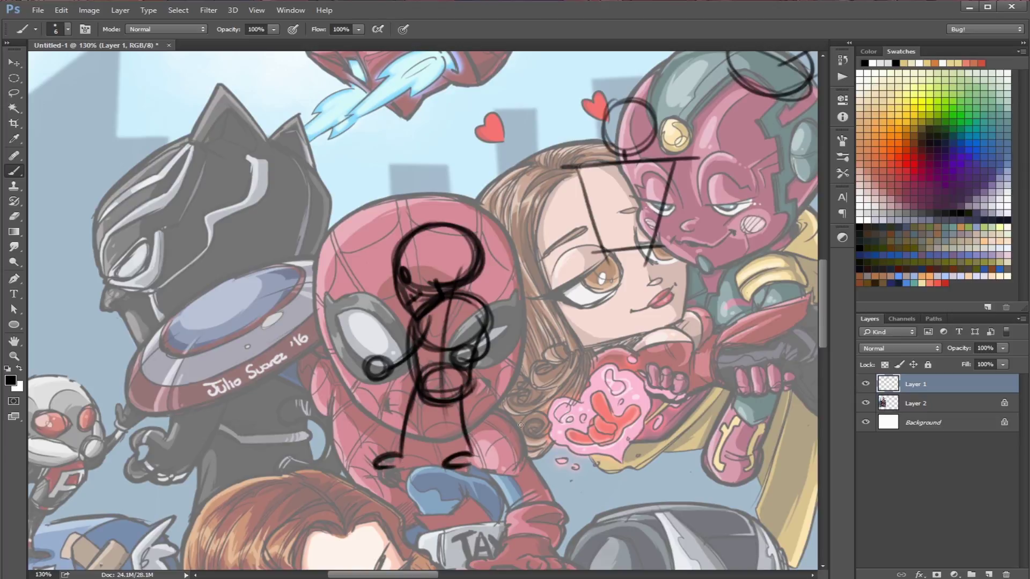
- Unlock Layer 2, lower its opacity to fade the reference further, lock it again and return to Layer 1
{"action": "left_click", "coordinate": [974, 408]}
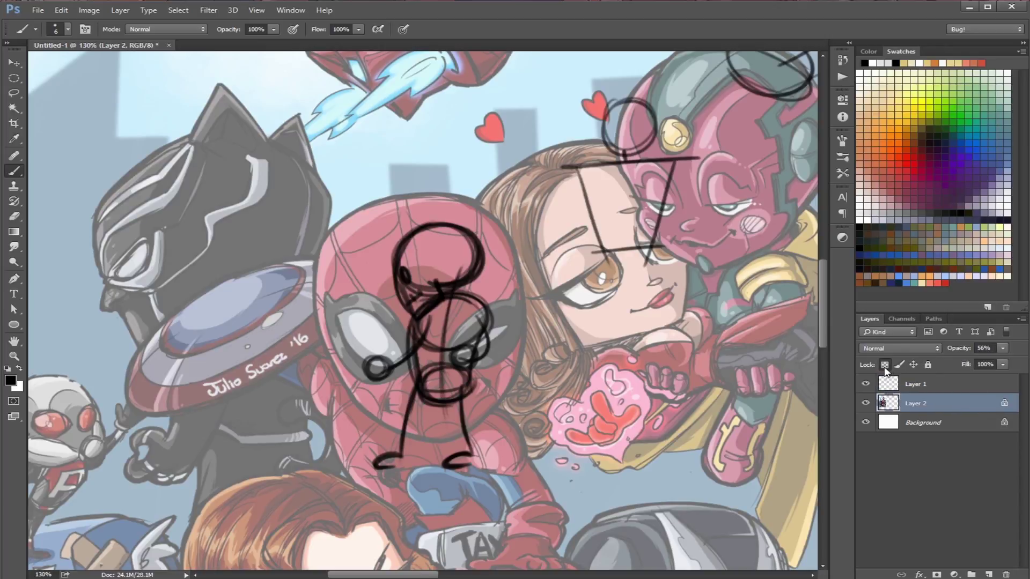
{"action": "left_click", "coordinate": [926, 366]}
{"action": "left_click_drag", "start_coordinate": [962, 351], "coordinate": [947, 356]}
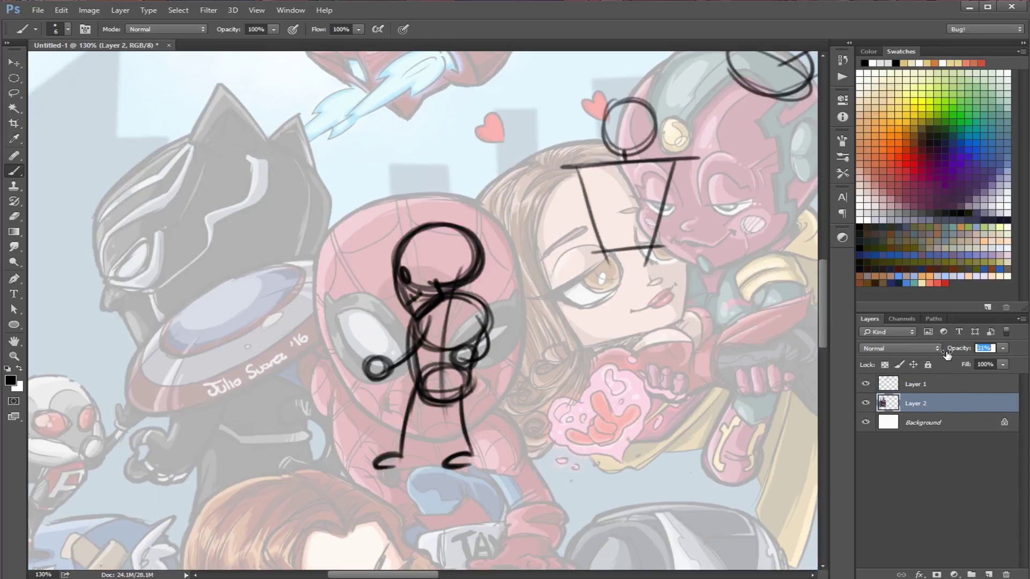
{"action": "left_click", "coordinate": [927, 365]}
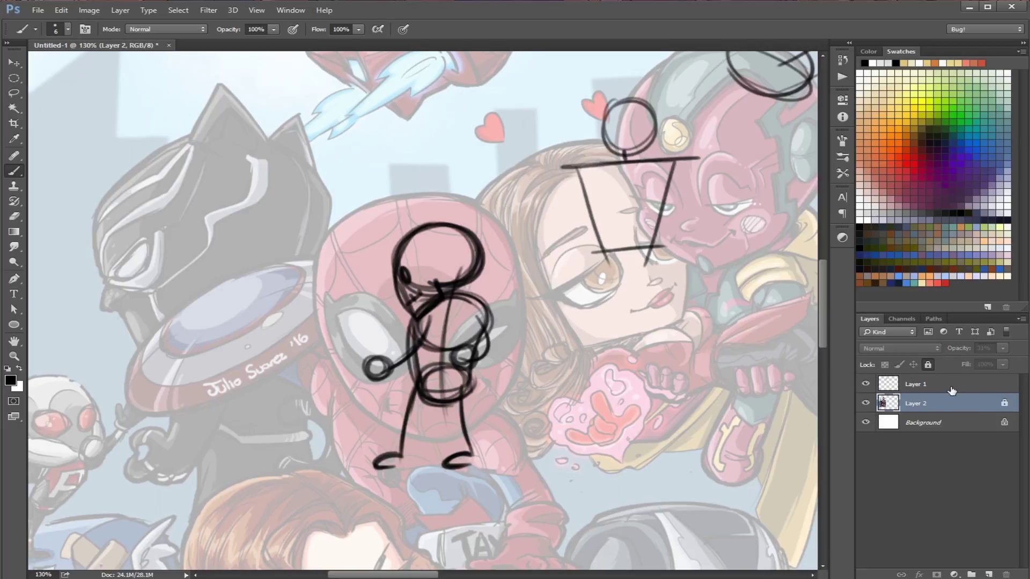
{"action": "left_click", "coordinate": [925, 384]}
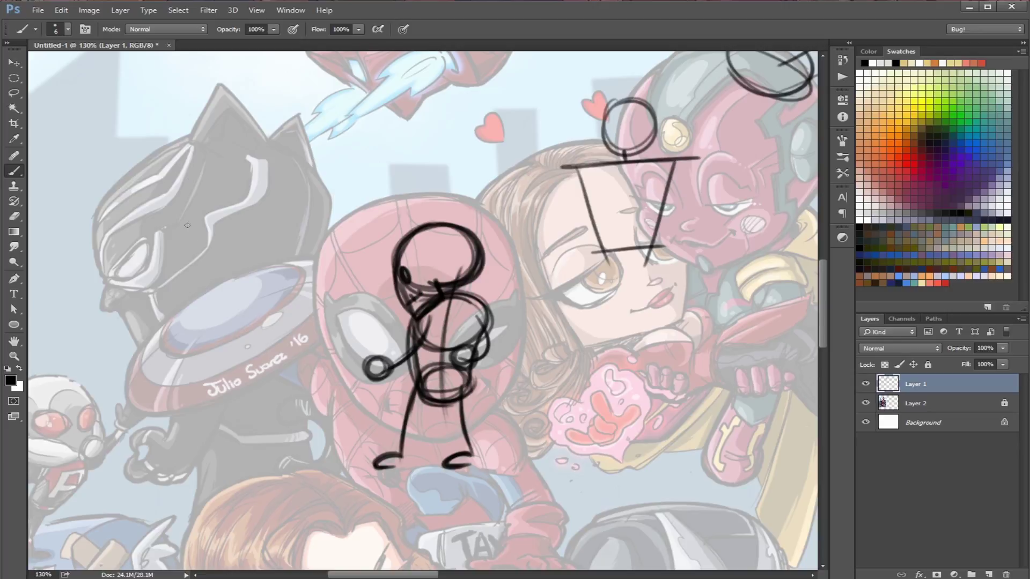
- Draw one arrow pointing at the reference Black Panther's head and a curved arrow pointing at the small sketch's torso
{"action": "mouse_move", "coordinate": [284, 208]}
{"action": "left_mouse_down"}
{"action": "mouse_move", "coordinate": [279, 233]}
{"action": "mouse_move", "coordinate": [310, 219]}
{"action": "left_mouse_up"}
{"action": "left_click_drag", "start_coordinate": [363, 169], "coordinate": [286, 228]}
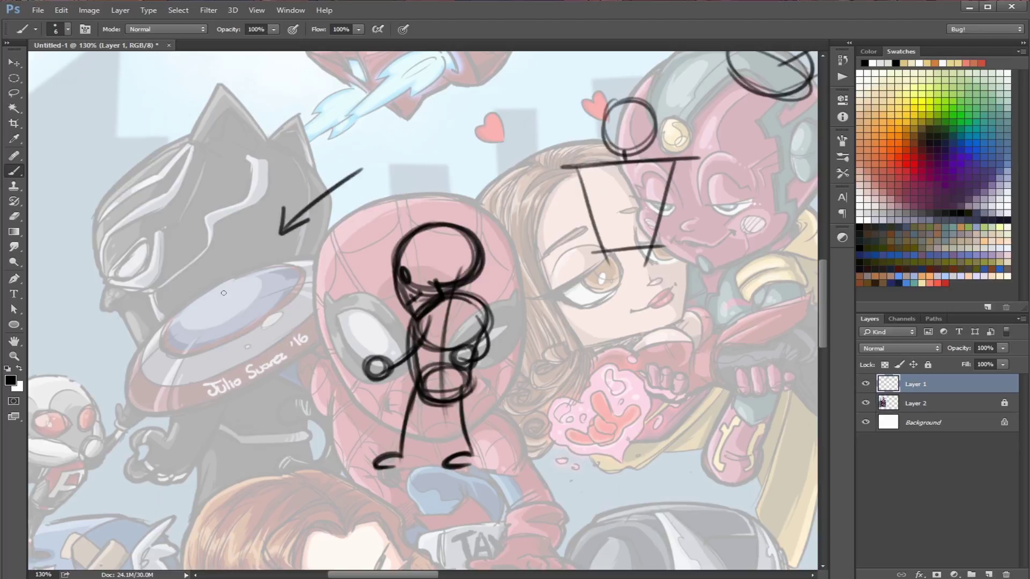
{"action": "mouse_move", "coordinate": [505, 179]}
{"action": "left_mouse_down"}
{"action": "mouse_move", "coordinate": [522, 288]}
{"action": "mouse_move", "coordinate": [493, 303]}
{"action": "mouse_move", "coordinate": [511, 304]}
{"action": "left_mouse_up"}
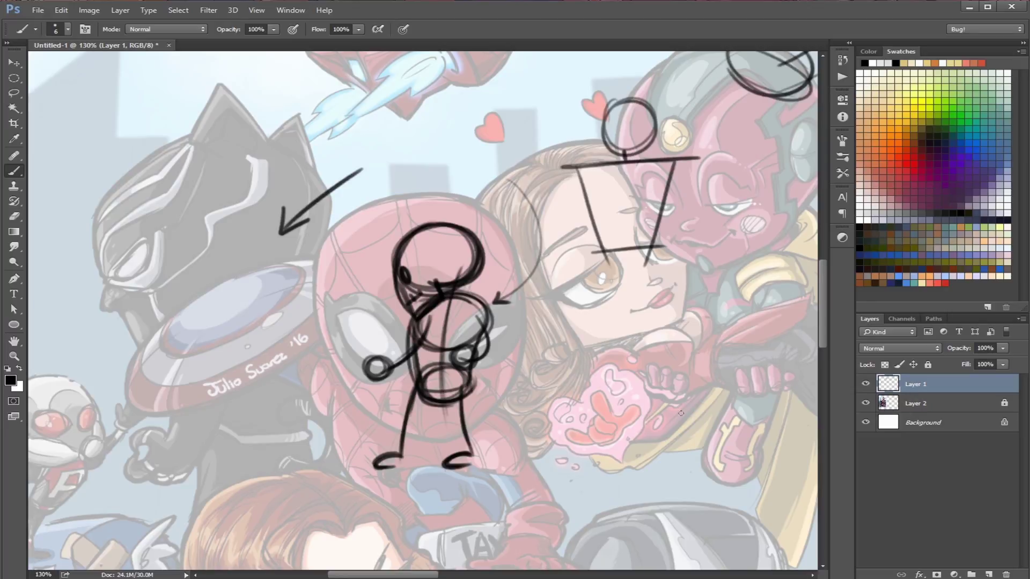
- Start a new Black Panther head on the blank canvas with an oval skull, a facial guideline and a tapered jaw
{"action": "mouse_move", "coordinate": [675, 407]}
{"action": "left_mouse_down"}
{"action": "mouse_move", "coordinate": [250, 404]}
{"action": "mouse_move", "coordinate": [226, 440]}
{"action": "left_mouse_up"}
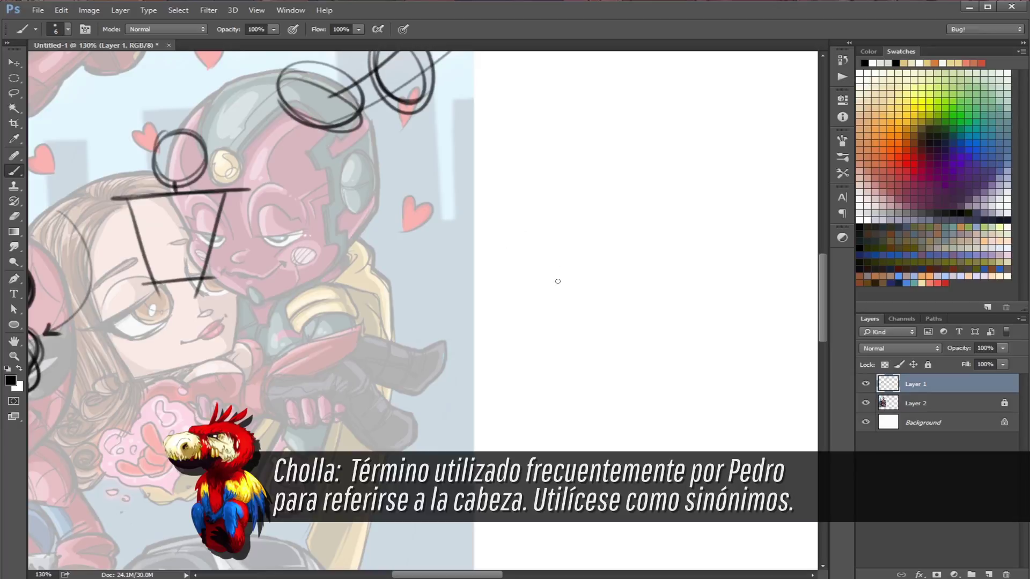
{"action": "mouse_move", "coordinate": [578, 257]}
{"action": "left_mouse_down"}
{"action": "mouse_move", "coordinate": [492, 273]}
{"action": "mouse_move", "coordinate": [577, 239]}
{"action": "mouse_move", "coordinate": [507, 295]}
{"action": "mouse_move", "coordinate": [545, 226]}
{"action": "mouse_move", "coordinate": [527, 307]}
{"action": "mouse_move", "coordinate": [510, 230]}
{"action": "mouse_move", "coordinate": [574, 297]}
{"action": "mouse_move", "coordinate": [494, 260]}
{"action": "mouse_move", "coordinate": [588, 275]}
{"action": "mouse_move", "coordinate": [509, 305]}
{"action": "left_mouse_up"}
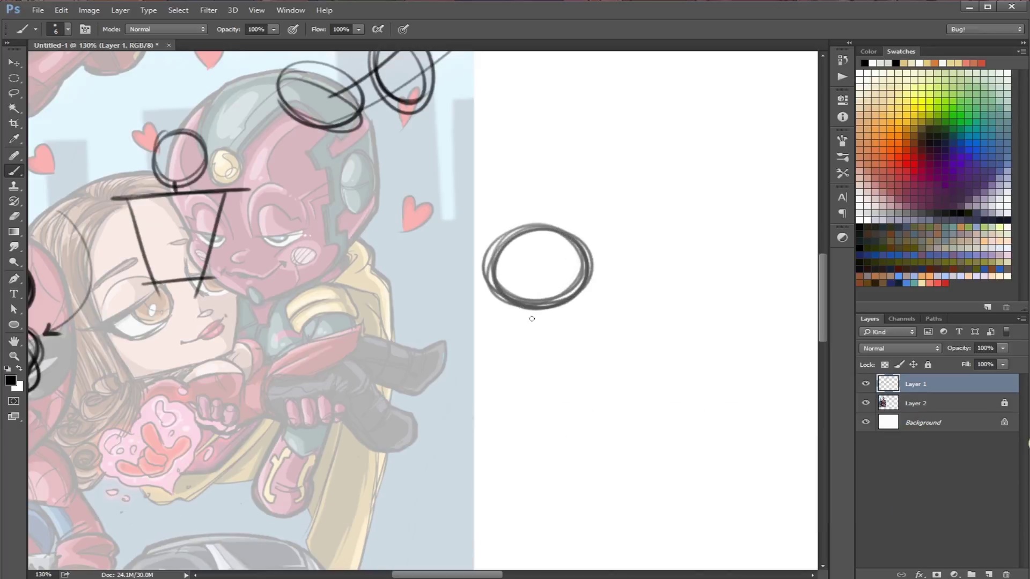
{"action": "left_click_drag", "start_coordinate": [515, 240], "coordinate": [526, 329]}
{"action": "mouse_move", "coordinate": [492, 283]}
{"action": "left_mouse_down"}
{"action": "mouse_move", "coordinate": [503, 314]}
{"action": "mouse_move", "coordinate": [529, 332]}
{"action": "mouse_move", "coordinate": [576, 312]}
{"action": "mouse_move", "coordinate": [576, 292]}
{"action": "mouse_move", "coordinate": [573, 311]}
{"action": "mouse_move", "coordinate": [523, 329]}
{"action": "left_mouse_up"}
{"action": "mouse_move", "coordinate": [493, 291]}
{"action": "left_mouse_down"}
{"action": "mouse_move", "coordinate": [506, 327]}
{"action": "mouse_move", "coordinate": [560, 324]}
{"action": "mouse_move", "coordinate": [573, 299]}
{"action": "left_mouse_up"}
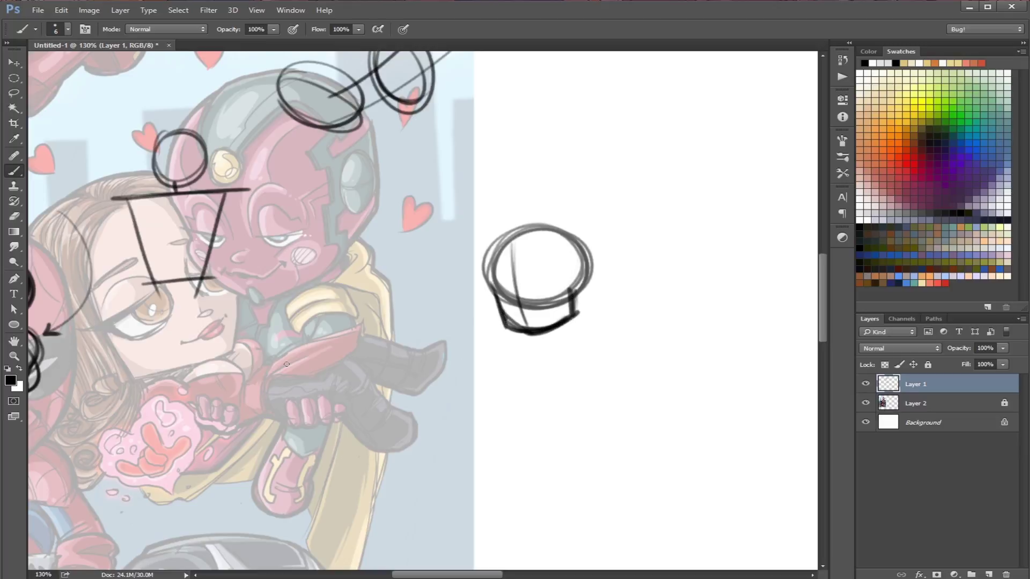
- Try an angular jaw outline beside the new head and undo it
{"action": "mouse_move", "coordinate": [286, 364]}
{"action": "left_mouse_down"}
{"action": "mouse_move", "coordinate": [607, 328]}
{"action": "mouse_move", "coordinate": [737, 300]}
{"action": "left_mouse_up"}
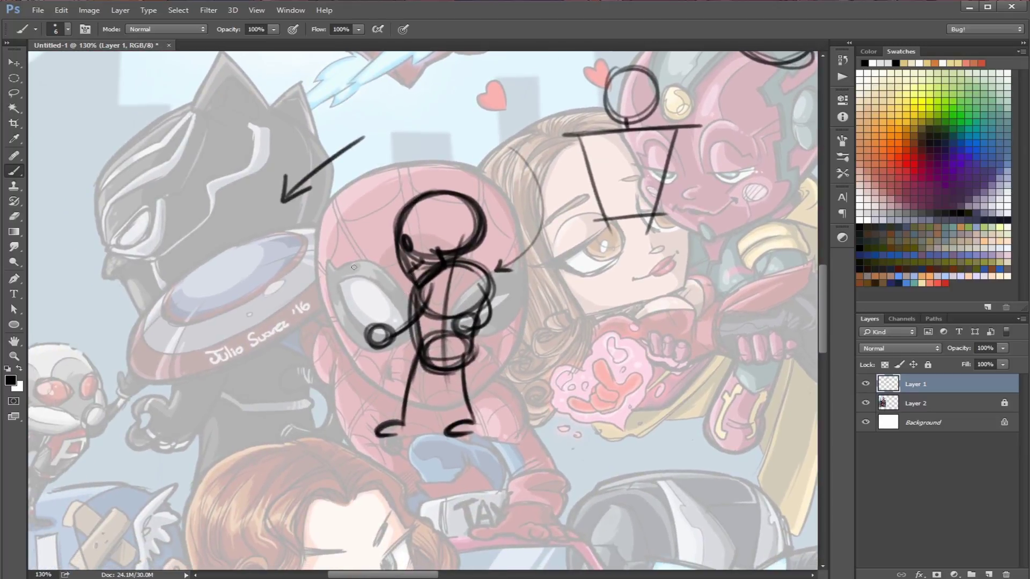
{"action": "mouse_move", "coordinate": [337, 236]}
{"action": "left_mouse_down"}
{"action": "mouse_move", "coordinate": [359, 301]}
{"action": "mouse_move", "coordinate": [381, 247]}
{"action": "left_mouse_up"}
{"action": "left_click_drag", "start_coordinate": [677, 327], "coordinate": [197, 370]}
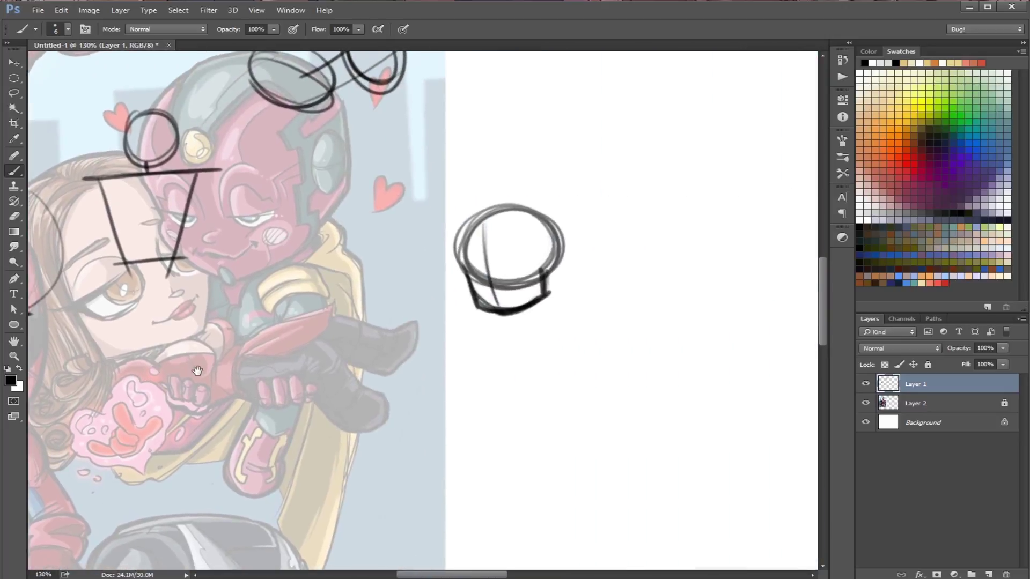
{"action": "mouse_move", "coordinate": [590, 242]}
{"action": "left_mouse_down"}
{"action": "mouse_move", "coordinate": [601, 287]}
{"action": "mouse_move", "coordinate": [643, 292]}
{"action": "mouse_move", "coordinate": [669, 259]}
{"action": "left_mouse_up"}
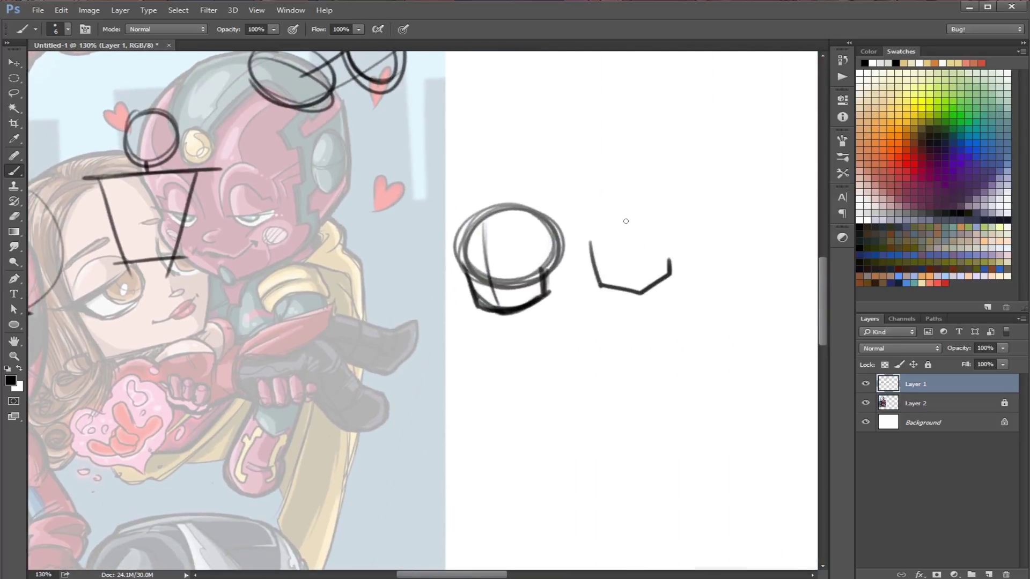
{"action": "key", "text": "ctrl+z"}
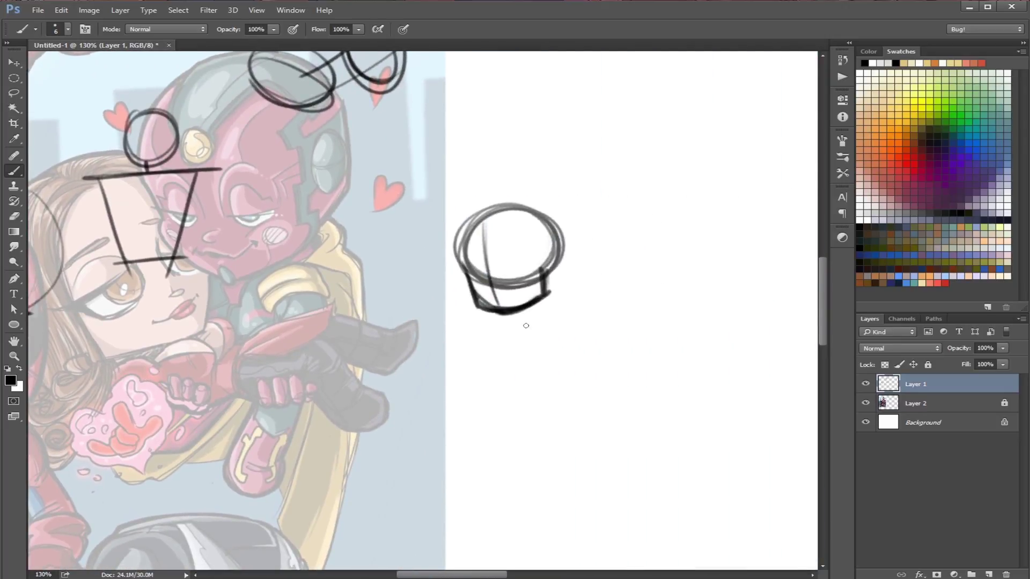
- Draw a curved spine below the new head, with a chest oval and a smaller hip oval along it
{"action": "left_click_drag", "start_coordinate": [517, 267], "coordinate": [508, 356]}
{"action": "left_click_drag", "start_coordinate": [525, 268], "coordinate": [482, 416]}
{"action": "mouse_move", "coordinate": [519, 269]}
{"action": "left_mouse_down"}
{"action": "mouse_move", "coordinate": [502, 389]}
{"action": "mouse_move", "coordinate": [487, 403]}
{"action": "left_mouse_up"}
{"action": "left_click_drag", "start_coordinate": [511, 367], "coordinate": [483, 405]}
{"action": "mouse_move", "coordinate": [520, 294]}
{"action": "left_mouse_down"}
{"action": "mouse_move", "coordinate": [529, 335]}
{"action": "mouse_move", "coordinate": [566, 316]}
{"action": "mouse_move", "coordinate": [502, 337]}
{"action": "mouse_move", "coordinate": [547, 292]}
{"action": "mouse_move", "coordinate": [496, 308]}
{"action": "mouse_move", "coordinate": [536, 343]}
{"action": "mouse_move", "coordinate": [568, 317]}
{"action": "mouse_move", "coordinate": [570, 325]}
{"action": "left_mouse_up"}
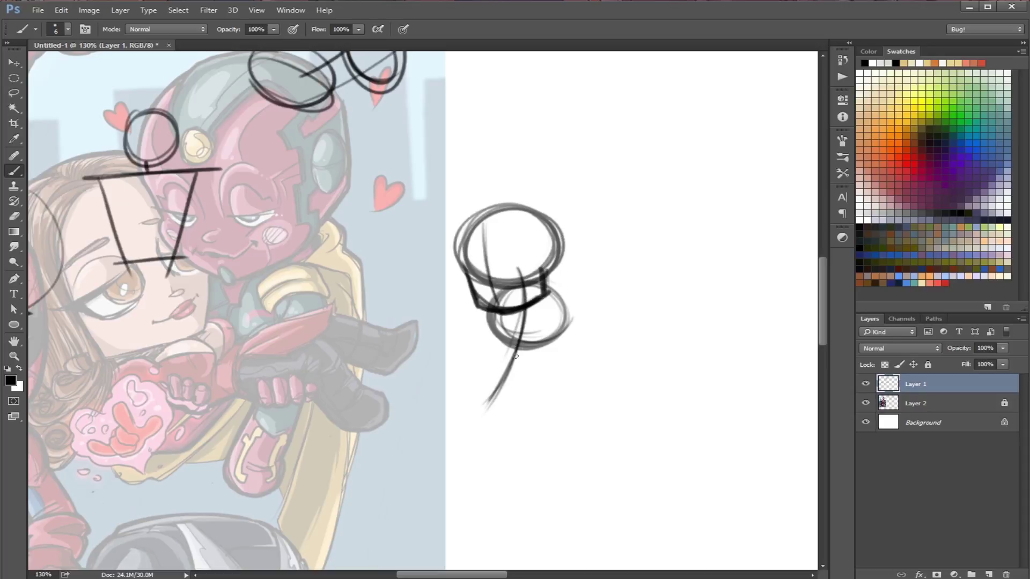
{"action": "mouse_move", "coordinate": [516, 355]}
{"action": "left_mouse_down"}
{"action": "mouse_move", "coordinate": [485, 387]}
{"action": "mouse_move", "coordinate": [534, 361]}
{"action": "mouse_move", "coordinate": [488, 351]}
{"action": "mouse_move", "coordinate": [542, 375]}
{"action": "mouse_move", "coordinate": [488, 370]}
{"action": "left_mouse_up"}
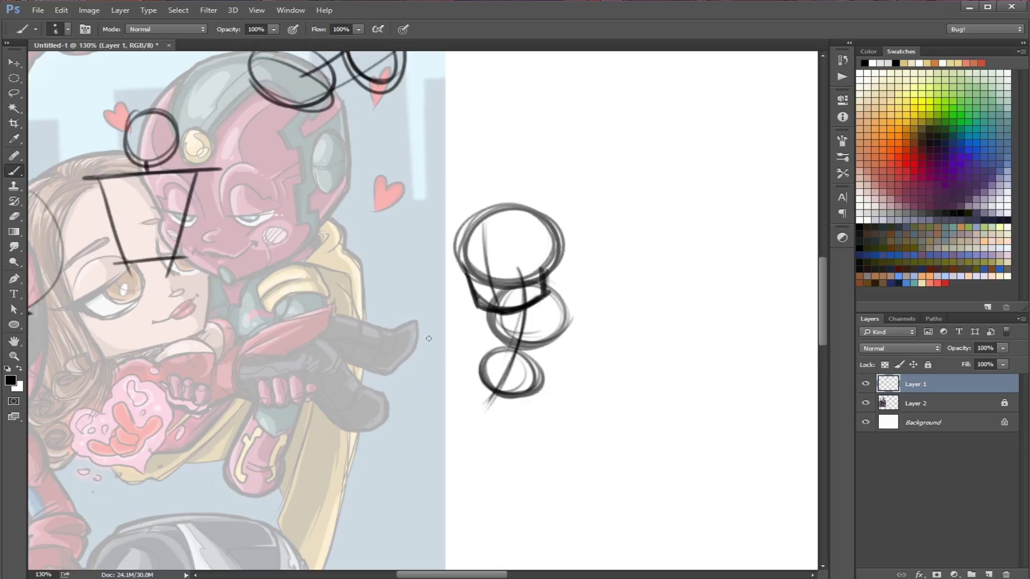
- Place a circle for each of the new figure's hands and draw an arc around the reference hand near the pink heart
{"action": "left_click_drag", "start_coordinate": [453, 334], "coordinate": [432, 354]}
{"action": "left_click_drag", "start_coordinate": [157, 366], "coordinate": [176, 415]}
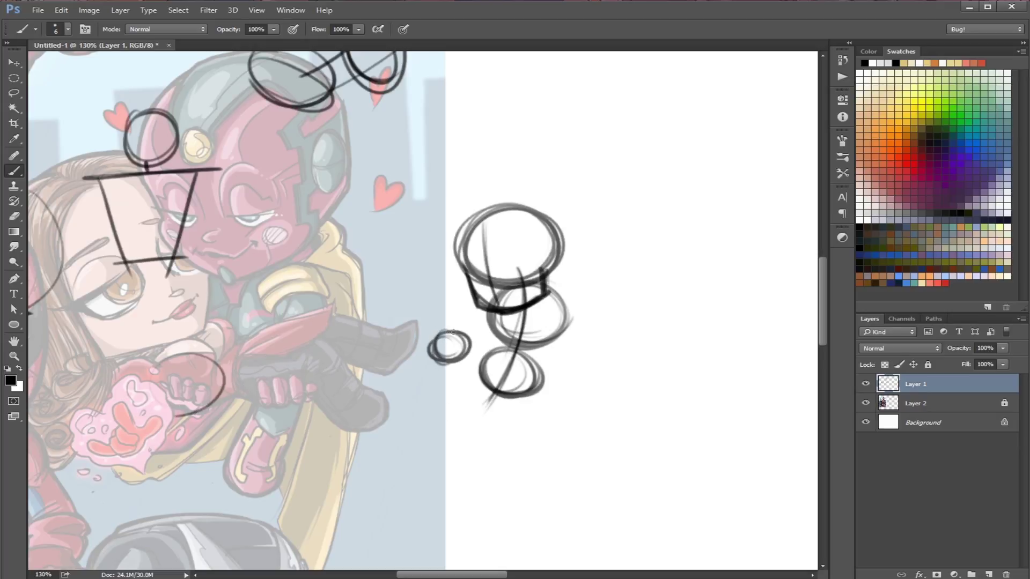
{"action": "left_click_drag", "start_coordinate": [452, 333], "coordinate": [436, 365]}
{"action": "mouse_move", "coordinate": [544, 365]}
{"action": "left_mouse_down"}
{"action": "mouse_move", "coordinate": [536, 386]}
{"action": "mouse_move", "coordinate": [574, 375]}
{"action": "mouse_move", "coordinate": [551, 362]}
{"action": "left_mouse_up"}
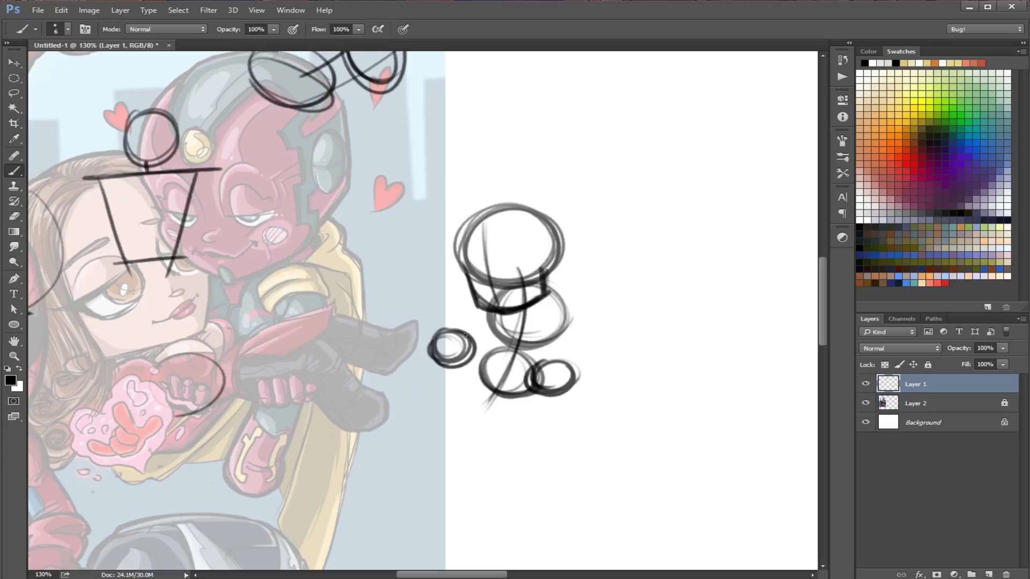
- Connect the hands to the torso with curved arm lines and sketch two curved legs ending in foot ovals
{"action": "left_click_drag", "start_coordinate": [459, 338], "coordinate": [494, 315]}
{"action": "mouse_move", "coordinate": [558, 365]}
{"action": "left_mouse_down"}
{"action": "mouse_move", "coordinate": [551, 313]}
{"action": "mouse_move", "coordinate": [557, 365]}
{"action": "left_mouse_up"}
{"action": "left_click_drag", "start_coordinate": [542, 303], "coordinate": [555, 356]}
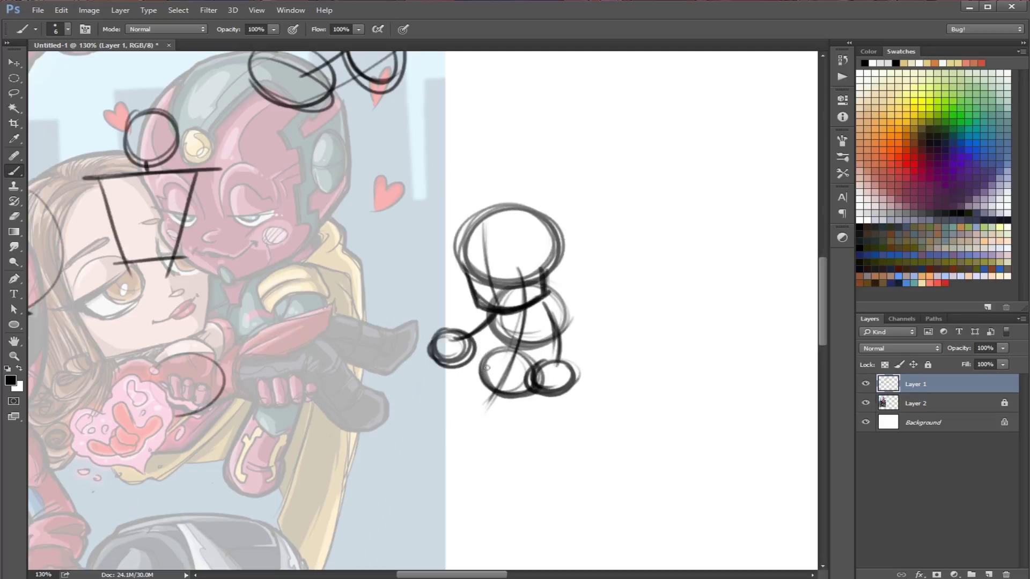
{"action": "mouse_move", "coordinate": [485, 369]}
{"action": "left_mouse_down"}
{"action": "mouse_move", "coordinate": [436, 417]}
{"action": "mouse_move", "coordinate": [449, 411]}
{"action": "mouse_move", "coordinate": [409, 421]}
{"action": "mouse_move", "coordinate": [439, 427]}
{"action": "mouse_move", "coordinate": [405, 424]}
{"action": "mouse_move", "coordinate": [443, 413]}
{"action": "left_mouse_up"}
{"action": "mouse_move", "coordinate": [526, 385]}
{"action": "left_mouse_down"}
{"action": "mouse_move", "coordinate": [518, 431]}
{"action": "mouse_move", "coordinate": [497, 460]}
{"action": "mouse_move", "coordinate": [533, 453]}
{"action": "mouse_move", "coordinate": [537, 473]}
{"action": "mouse_move", "coordinate": [513, 443]}
{"action": "left_mouse_up"}
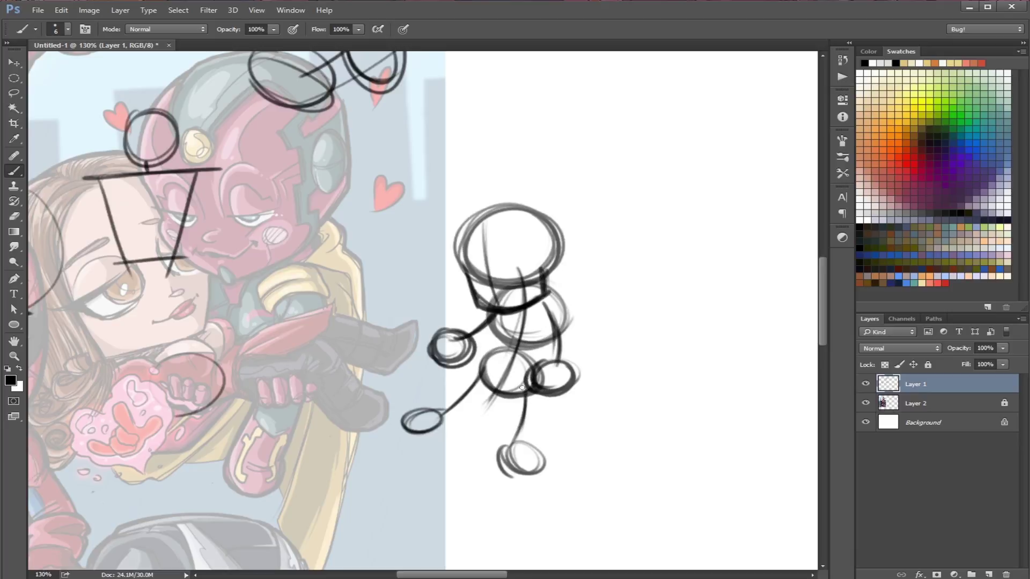
- Draw a second head-sized oval next to the figure's head and mark both ovals with a short vertical stroke
{"action": "left_click_drag", "start_coordinate": [313, 388], "coordinate": [375, 379]}
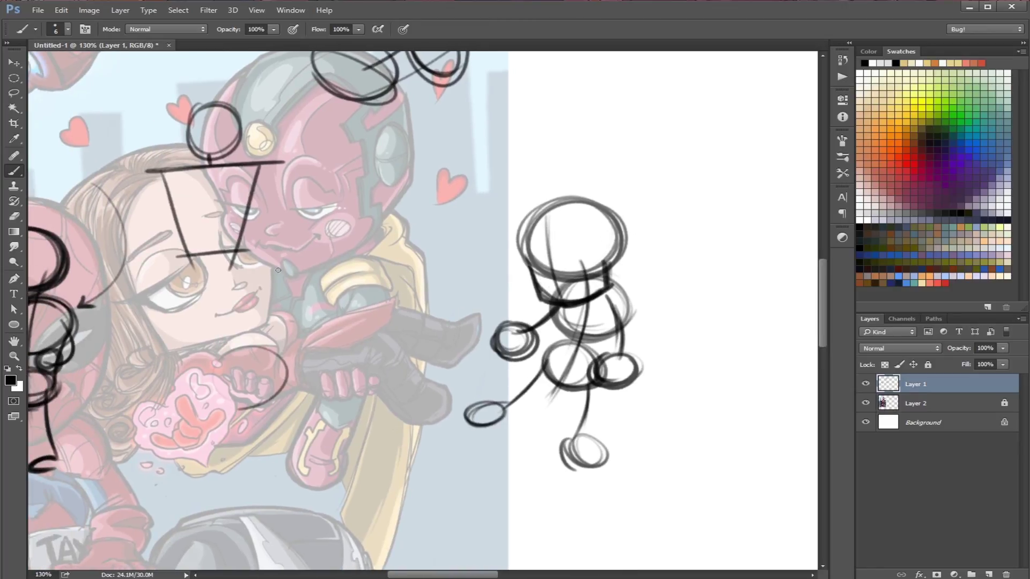
{"action": "mouse_move", "coordinate": [513, 252]}
{"action": "left_mouse_down"}
{"action": "mouse_move", "coordinate": [501, 304]}
{"action": "mouse_move", "coordinate": [451, 269]}
{"action": "mouse_move", "coordinate": [517, 243]}
{"action": "mouse_move", "coordinate": [463, 297]}
{"action": "mouse_move", "coordinate": [504, 237]}
{"action": "mouse_move", "coordinate": [497, 307]}
{"action": "mouse_move", "coordinate": [450, 255]}
{"action": "mouse_move", "coordinate": [532, 275]}
{"action": "mouse_move", "coordinate": [524, 290]}
{"action": "mouse_move", "coordinate": [438, 269]}
{"action": "mouse_move", "coordinate": [516, 245]}
{"action": "mouse_move", "coordinate": [478, 310]}
{"action": "mouse_move", "coordinate": [449, 260]}
{"action": "mouse_move", "coordinate": [489, 276]}
{"action": "left_mouse_up"}
{"action": "left_click_drag", "start_coordinate": [580, 228], "coordinate": [581, 241]}
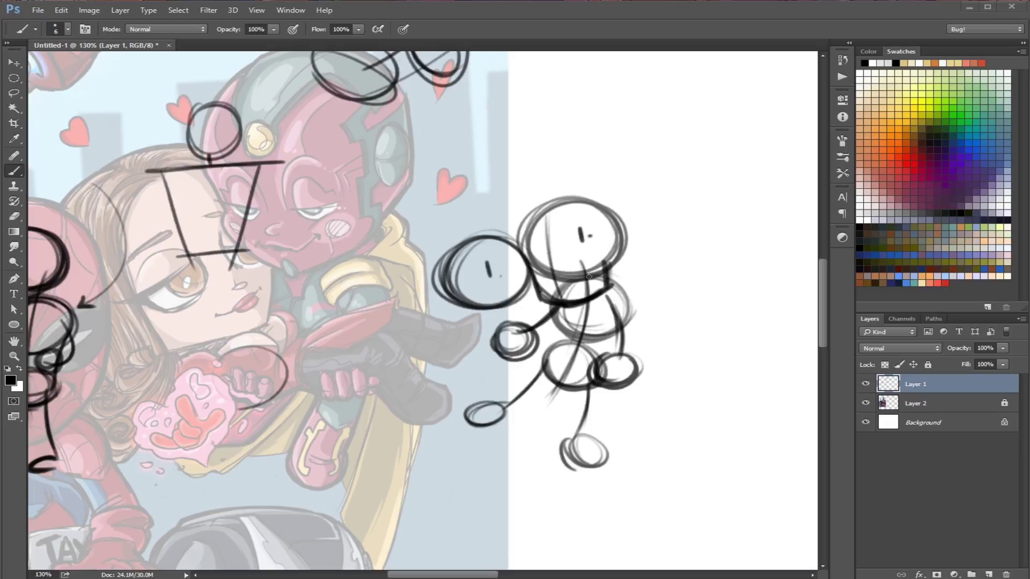
- Undo the vertical marks on both heads and draw a heavy jaw line under the smaller head
{"action": "key", "text": "ctrl+alt+z"}
{"action": "key", "text": "ctrl+alt+z"}
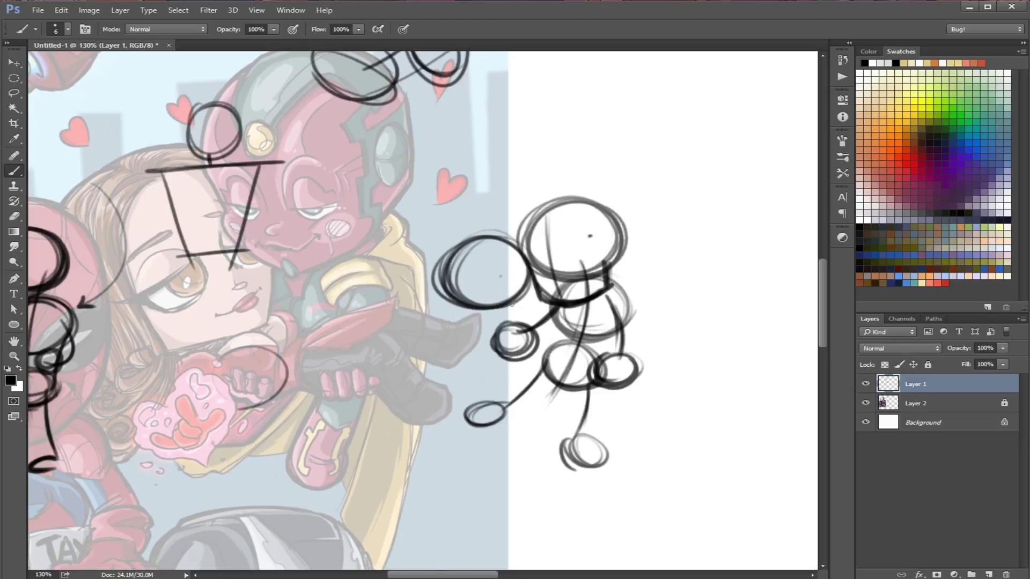
{"action": "mouse_move", "coordinate": [476, 299]}
{"action": "left_mouse_down"}
{"action": "mouse_move", "coordinate": [531, 319]}
{"action": "mouse_move", "coordinate": [488, 317]}
{"action": "mouse_move", "coordinate": [532, 297]}
{"action": "mouse_move", "coordinate": [530, 270]}
{"action": "mouse_move", "coordinate": [519, 318]}
{"action": "mouse_move", "coordinate": [535, 302]}
{"action": "mouse_move", "coordinate": [534, 282]}
{"action": "mouse_move", "coordinate": [528, 313]}
{"action": "mouse_move", "coordinate": [475, 298]}
{"action": "mouse_move", "coordinate": [489, 318]}
{"action": "left_mouse_up"}
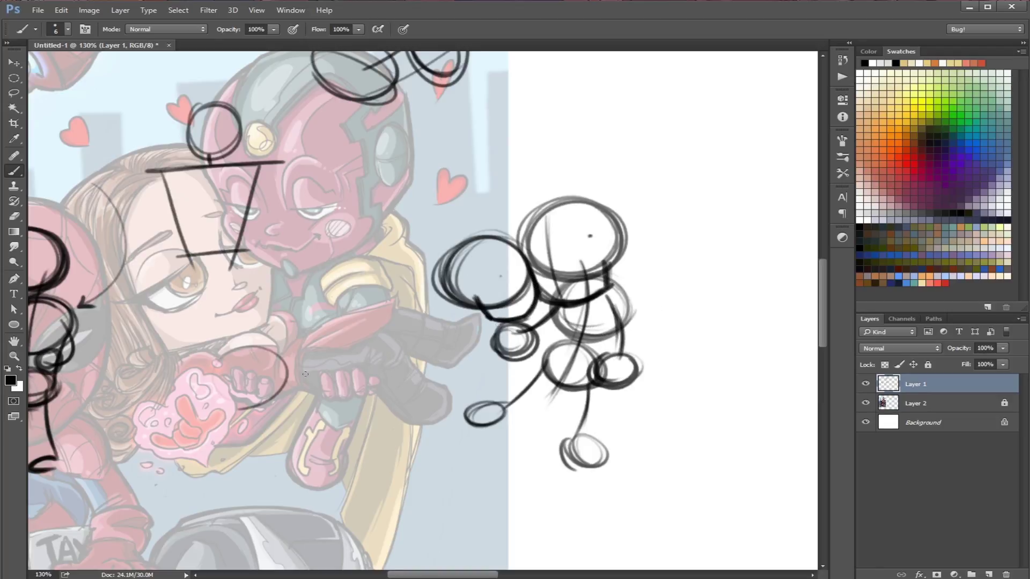
- Sweep a curved body line across the reference couple and repeat it from the smaller head across the sketched torso
{"action": "mouse_move", "coordinate": [143, 331]}
{"action": "left_mouse_down"}
{"action": "mouse_move", "coordinate": [179, 363]}
{"action": "mouse_move", "coordinate": [349, 376]}
{"action": "left_mouse_up"}
{"action": "left_click_drag", "start_coordinate": [460, 300], "coordinate": [518, 342]}
{"action": "mouse_move", "coordinate": [474, 317]}
{"action": "left_mouse_down"}
{"action": "mouse_move", "coordinate": [634, 340]}
{"action": "mouse_move", "coordinate": [512, 336]}
{"action": "mouse_move", "coordinate": [456, 305]}
{"action": "mouse_move", "coordinate": [612, 351]}
{"action": "mouse_move", "coordinate": [550, 352]}
{"action": "mouse_move", "coordinate": [475, 318]}
{"action": "mouse_move", "coordinate": [487, 332]}
{"action": "mouse_move", "coordinate": [643, 342]}
{"action": "left_mouse_up"}
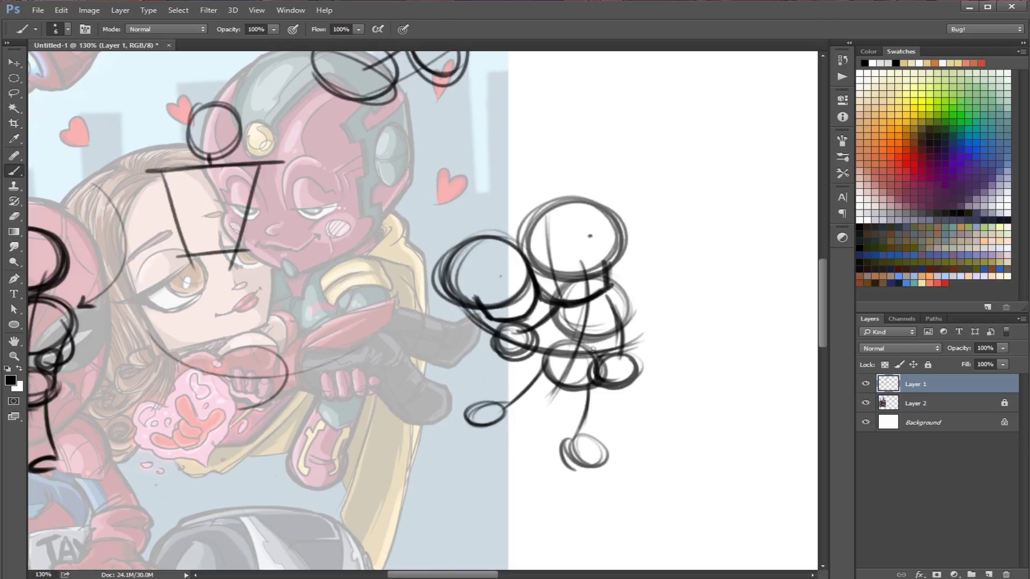
- Draw the second figure's chest oval under its head, a hip circle over the other torso, and overlapping hand circles below the chest
{"action": "key", "text": "ctrl+space"}
{"action": "left_click_drag", "start_coordinate": [580, 327], "coordinate": [613, 332]}
{"action": "key", "text": "space"}
{"action": "left_click_drag", "start_coordinate": [598, 421], "coordinate": [551, 370]}
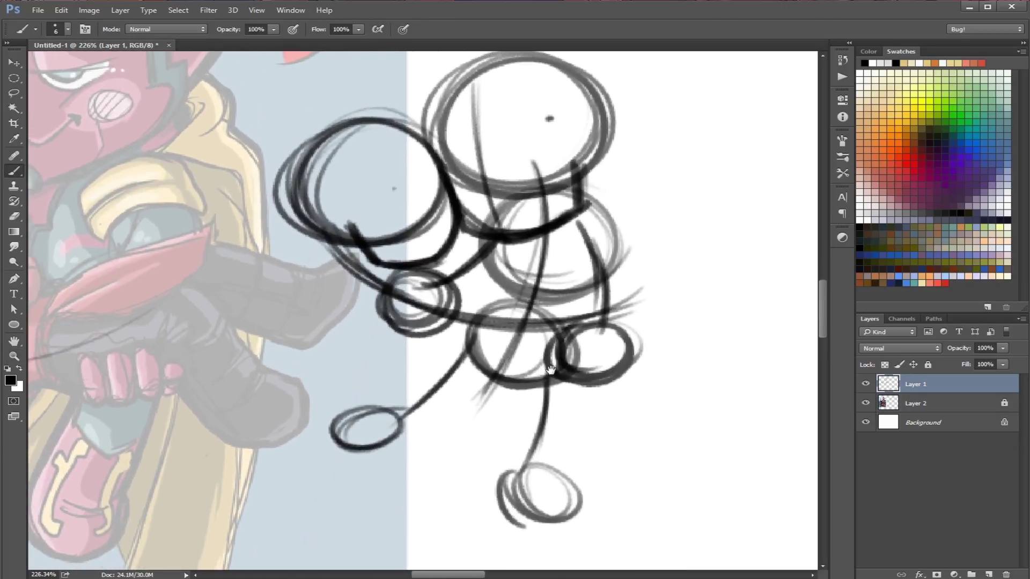
{"action": "mouse_move", "coordinate": [440, 364]}
{"action": "left_mouse_down"}
{"action": "mouse_move", "coordinate": [601, 359]}
{"action": "mouse_move", "coordinate": [535, 368]}
{"action": "left_mouse_up"}
{"action": "mouse_move", "coordinate": [502, 282]}
{"action": "left_mouse_down"}
{"action": "mouse_move", "coordinate": [501, 329]}
{"action": "mouse_move", "coordinate": [497, 263]}
{"action": "mouse_move", "coordinate": [501, 342]}
{"action": "mouse_move", "coordinate": [536, 256]}
{"action": "mouse_move", "coordinate": [463, 316]}
{"action": "mouse_move", "coordinate": [589, 272]}
{"action": "mouse_move", "coordinate": [460, 269]}
{"action": "mouse_move", "coordinate": [556, 327]}
{"action": "mouse_move", "coordinate": [487, 269]}
{"action": "mouse_move", "coordinate": [485, 252]}
{"action": "mouse_move", "coordinate": [533, 336]}
{"action": "mouse_move", "coordinate": [444, 302]}
{"action": "mouse_move", "coordinate": [592, 281]}
{"action": "mouse_move", "coordinate": [475, 264]}
{"action": "mouse_move", "coordinate": [575, 320]}
{"action": "left_mouse_up"}
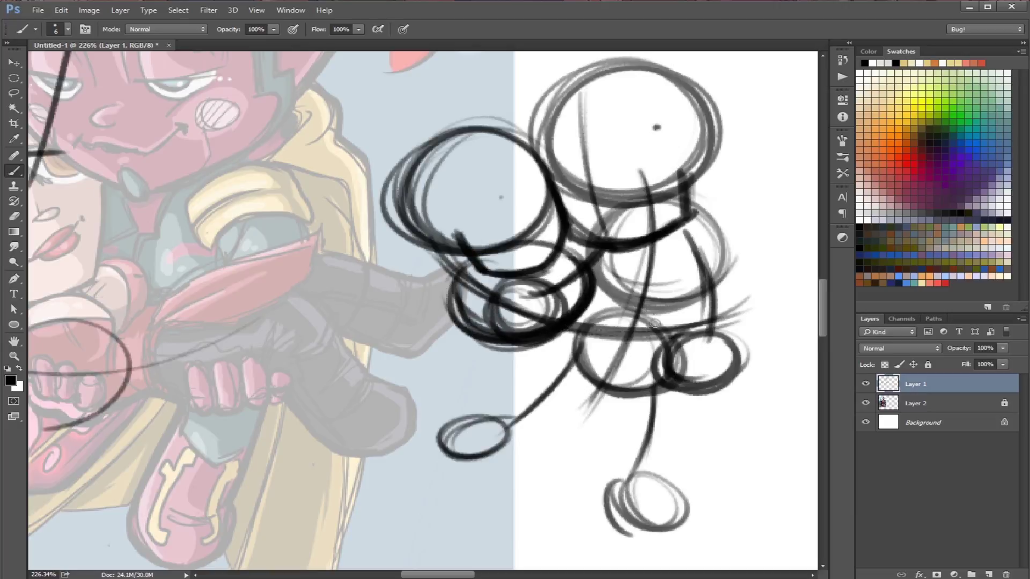
{"action": "mouse_move", "coordinate": [631, 282]}
{"action": "left_mouse_down"}
{"action": "mouse_move", "coordinate": [595, 330]}
{"action": "mouse_move", "coordinate": [665, 333]}
{"action": "mouse_move", "coordinate": [662, 295]}
{"action": "mouse_move", "coordinate": [644, 362]}
{"action": "mouse_move", "coordinate": [629, 369]}
{"action": "left_mouse_up"}
{"action": "mouse_move", "coordinate": [448, 364]}
{"action": "left_mouse_down"}
{"action": "mouse_move", "coordinate": [559, 375]}
{"action": "mouse_move", "coordinate": [592, 315]}
{"action": "mouse_move", "coordinate": [419, 333]}
{"action": "mouse_move", "coordinate": [424, 370]}
{"action": "mouse_move", "coordinate": [441, 364]}
{"action": "mouse_move", "coordinate": [411, 355]}
{"action": "left_mouse_up"}
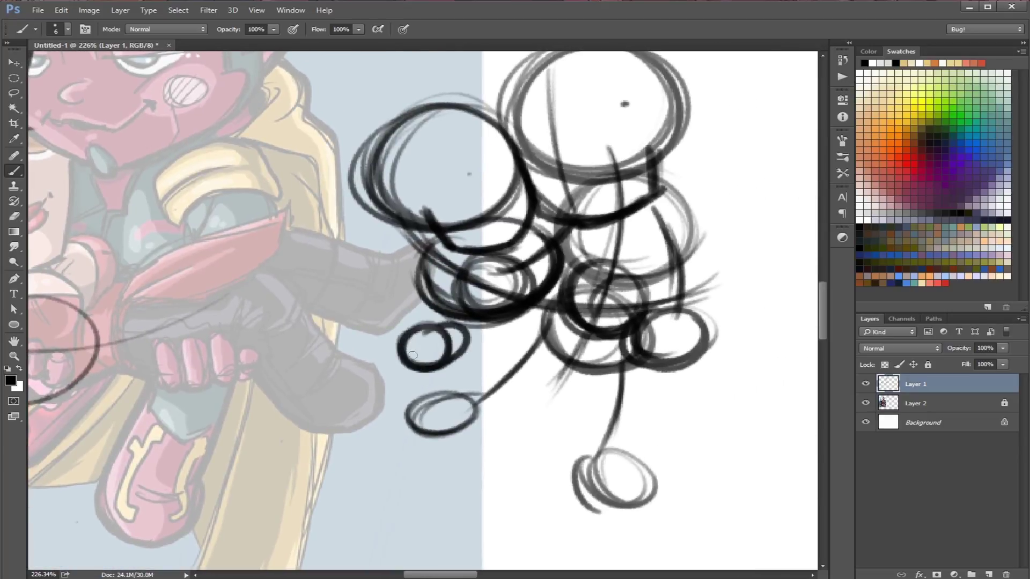
- Connect the second figure's hand to its chest and draw two curved legs from the hip circle, each ending in a foot oval
{"action": "mouse_move", "coordinate": [432, 273]}
{"action": "left_mouse_down"}
{"action": "mouse_move", "coordinate": [419, 330]}
{"action": "mouse_move", "coordinate": [438, 334]}
{"action": "mouse_move", "coordinate": [393, 350]}
{"action": "mouse_move", "coordinate": [410, 329]}
{"action": "left_mouse_up"}
{"action": "mouse_move", "coordinate": [494, 406]}
{"action": "left_mouse_down"}
{"action": "mouse_move", "coordinate": [679, 399]}
{"action": "mouse_move", "coordinate": [429, 400]}
{"action": "mouse_move", "coordinate": [483, 366]}
{"action": "left_mouse_up"}
{"action": "mouse_move", "coordinate": [561, 317]}
{"action": "left_mouse_down"}
{"action": "mouse_move", "coordinate": [624, 392]}
{"action": "mouse_move", "coordinate": [612, 370]}
{"action": "mouse_move", "coordinate": [635, 386]}
{"action": "left_mouse_up"}
{"action": "left_click_drag", "start_coordinate": [661, 341], "coordinate": [626, 354]}
{"action": "mouse_move", "coordinate": [544, 283]}
{"action": "left_mouse_down"}
{"action": "mouse_move", "coordinate": [653, 268]}
{"action": "mouse_move", "coordinate": [654, 296]}
{"action": "left_mouse_up"}
{"action": "mouse_move", "coordinate": [679, 261]}
{"action": "left_mouse_down"}
{"action": "mouse_move", "coordinate": [658, 272]}
{"action": "mouse_move", "coordinate": [671, 291]}
{"action": "mouse_move", "coordinate": [655, 270]}
{"action": "mouse_move", "coordinate": [527, 282]}
{"action": "mouse_move", "coordinate": [512, 303]}
{"action": "left_mouse_up"}
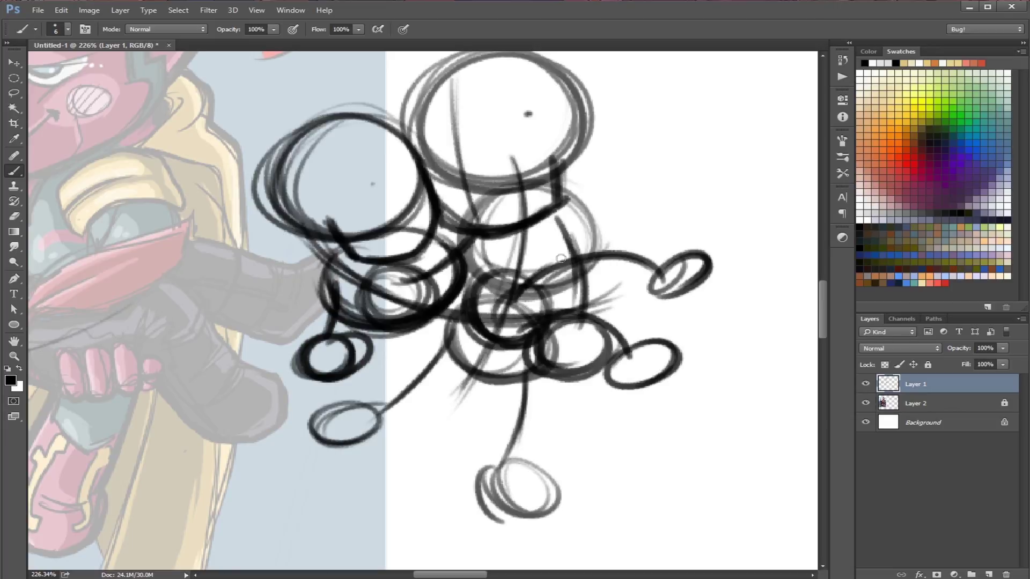
{"action": "left_click_drag", "start_coordinate": [345, 308], "coordinate": [428, 339]}
{"action": "mouse_move", "coordinate": [603, 314]}
{"action": "left_mouse_down"}
{"action": "mouse_move", "coordinate": [491, 384]}
{"action": "mouse_move", "coordinate": [494, 349]}
{"action": "left_mouse_up"}
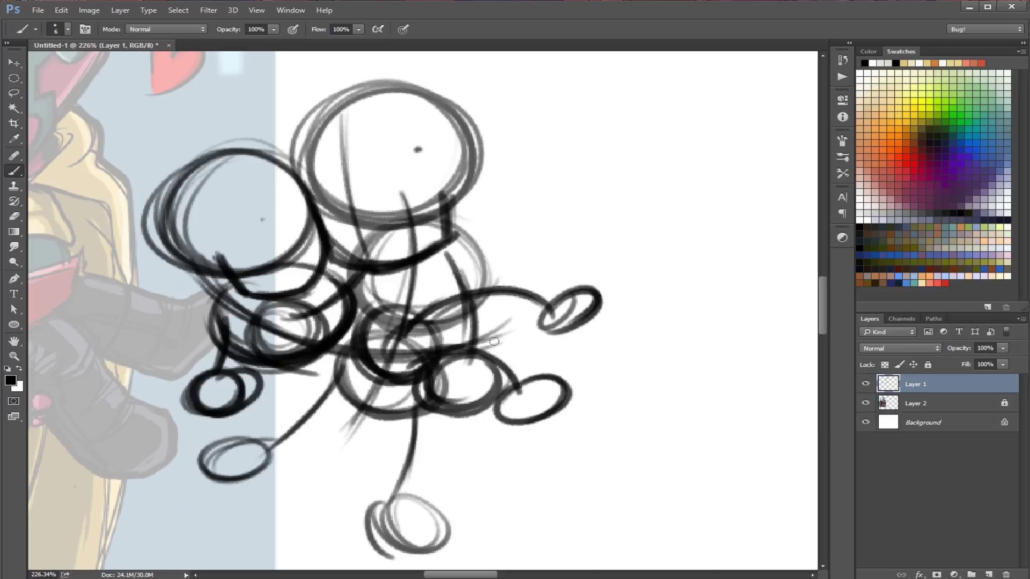
{"action": "mouse_move", "coordinate": [217, 295]}
{"action": "left_mouse_down"}
{"action": "mouse_move", "coordinate": [437, 288]}
{"action": "mouse_move", "coordinate": [703, 351]}
{"action": "mouse_move", "coordinate": [203, 293]}
{"action": "mouse_move", "coordinate": [273, 286]}
{"action": "left_mouse_up"}
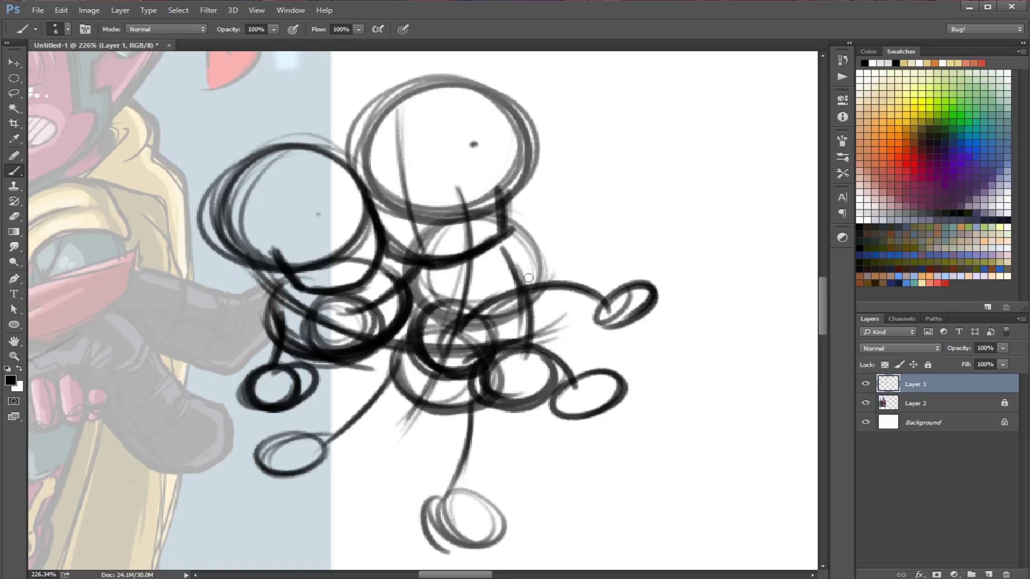
- Lighten the construction lines of both sketched figures with the Eraser and return to the Brush
{"action": "key", "text": "e"}
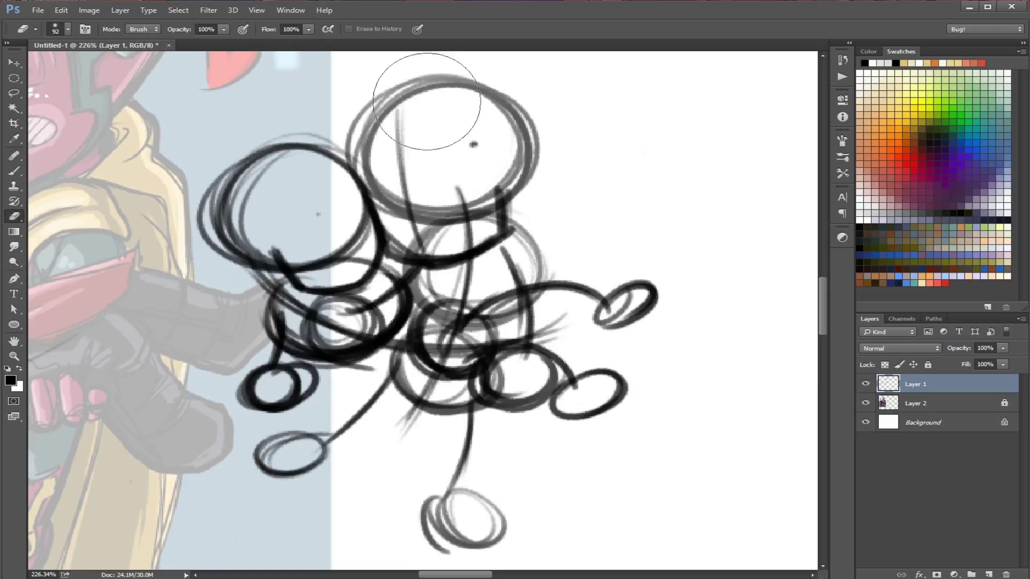
{"action": "mouse_move", "coordinate": [327, 135]}
{"action": "left_mouse_down"}
{"action": "mouse_move", "coordinate": [233, 194]}
{"action": "mouse_move", "coordinate": [234, 228]}
{"action": "mouse_move", "coordinate": [436, 123]}
{"action": "mouse_move", "coordinate": [460, 143]}
{"action": "mouse_move", "coordinate": [240, 281]}
{"action": "mouse_move", "coordinate": [337, 251]}
{"action": "mouse_move", "coordinate": [545, 158]}
{"action": "mouse_move", "coordinate": [356, 281]}
{"action": "mouse_move", "coordinate": [217, 423]}
{"action": "mouse_move", "coordinate": [516, 236]}
{"action": "mouse_move", "coordinate": [507, 270]}
{"action": "mouse_move", "coordinate": [259, 484]}
{"action": "mouse_move", "coordinate": [470, 352]}
{"action": "mouse_move", "coordinate": [627, 286]}
{"action": "mouse_move", "coordinate": [401, 498]}
{"action": "mouse_move", "coordinate": [581, 395]}
{"action": "mouse_move", "coordinate": [686, 292]}
{"action": "mouse_move", "coordinate": [523, 499]}
{"action": "left_mouse_up"}
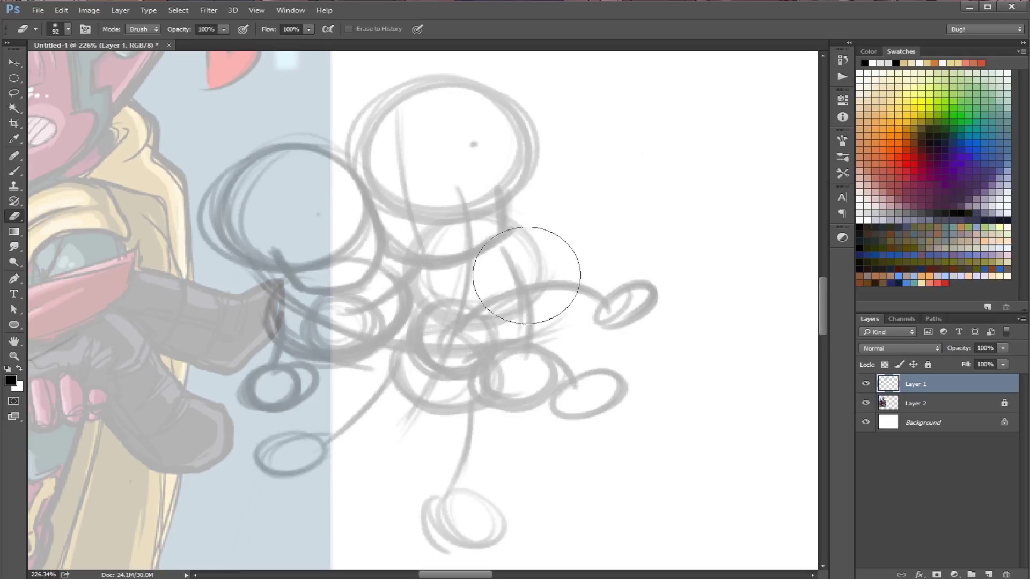
{"action": "key", "text": "b"}
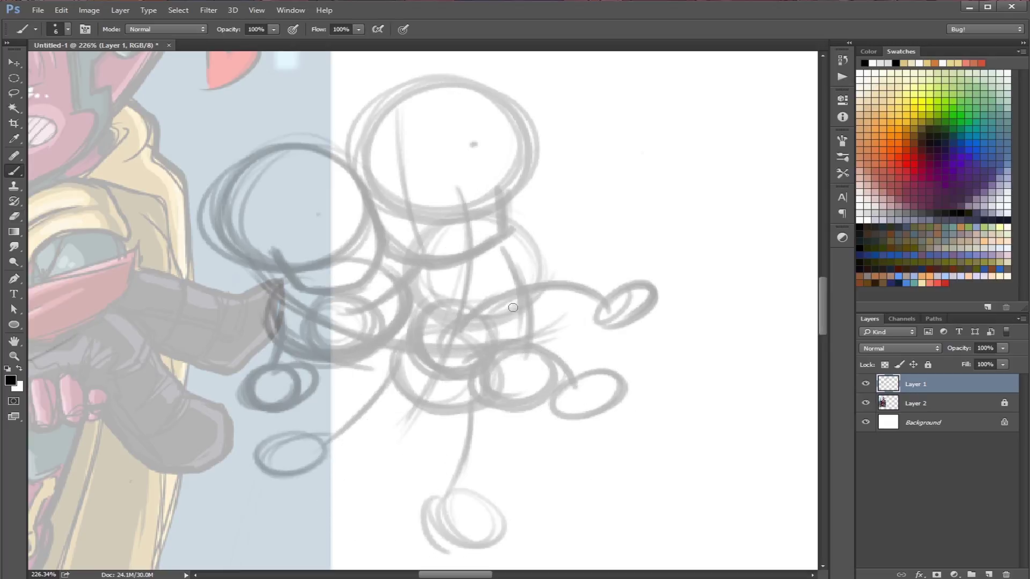
- Sketch the larger head's eye circles, cheek oval, mouth line, chin and jaw with a 3 px brush
{"action": "key", "text": "ISO_Level3_Shift"}
{"action": "left_click_drag", "start_coordinate": [561, 264], "coordinate": [549, 270]}
{"action": "left_click_drag", "start_coordinate": [477, 236], "coordinate": [537, 308]}
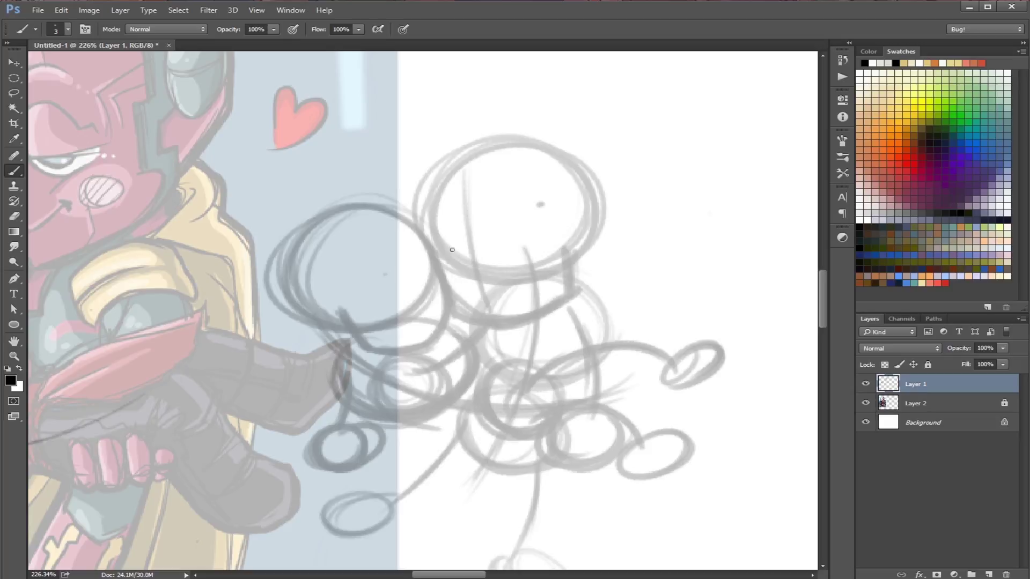
{"action": "left_click_drag", "start_coordinate": [461, 271], "coordinate": [434, 246]}
{"action": "mouse_move", "coordinate": [501, 275]}
{"action": "left_mouse_down"}
{"action": "mouse_move", "coordinate": [516, 246]}
{"action": "mouse_move", "coordinate": [527, 279]}
{"action": "mouse_move", "coordinate": [516, 287]}
{"action": "mouse_move", "coordinate": [477, 301]}
{"action": "mouse_move", "coordinate": [453, 286]}
{"action": "mouse_move", "coordinate": [484, 299]}
{"action": "mouse_move", "coordinate": [519, 292]}
{"action": "mouse_move", "coordinate": [521, 284]}
{"action": "left_mouse_up"}
{"action": "left_click_drag", "start_coordinate": [492, 342], "coordinate": [570, 367]}
{"action": "mouse_move", "coordinate": [522, 325]}
{"action": "left_mouse_down"}
{"action": "mouse_move", "coordinate": [562, 350]}
{"action": "mouse_move", "coordinate": [638, 322]}
{"action": "left_mouse_up"}
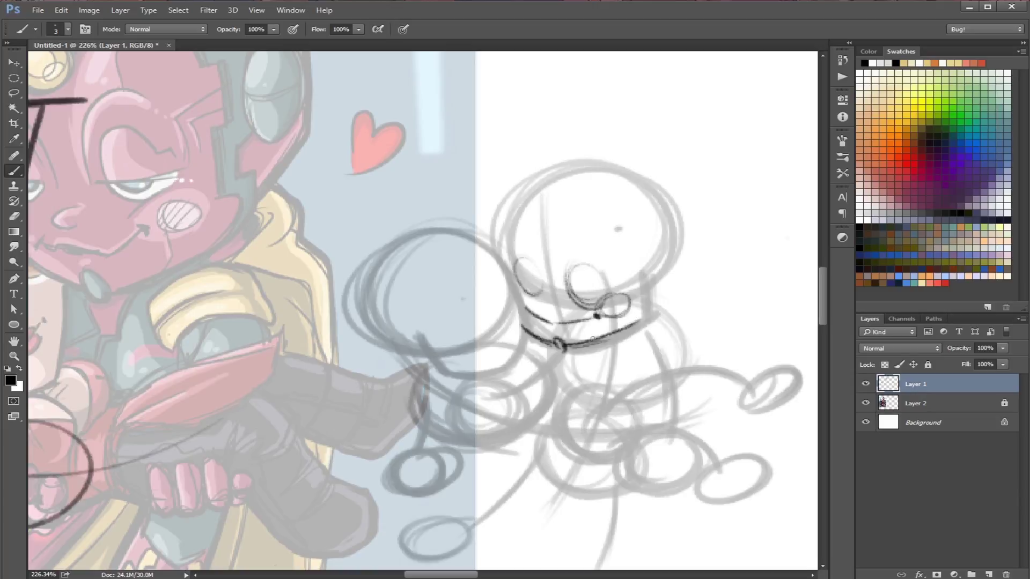
{"action": "mouse_move", "coordinate": [573, 347]}
{"action": "left_mouse_down"}
{"action": "mouse_move", "coordinate": [641, 320]}
{"action": "mouse_move", "coordinate": [649, 286]}
{"action": "mouse_move", "coordinate": [642, 318]}
{"action": "left_mouse_up"}
{"action": "mouse_move", "coordinate": [547, 316]}
{"action": "left_mouse_down"}
{"action": "mouse_move", "coordinate": [618, 369]}
{"action": "mouse_move", "coordinate": [579, 353]}
{"action": "left_mouse_up"}
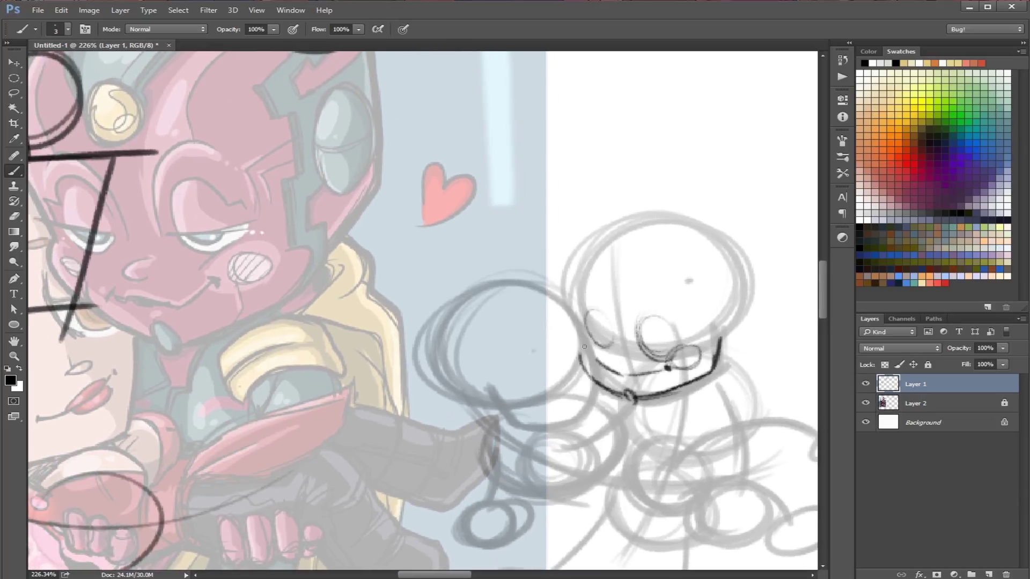
- Outline the larger head's skull and cheeks over the faded oval, joining the contour to the jaw
{"action": "left_click_drag", "start_coordinate": [613, 441], "coordinate": [468, 415]}
{"action": "left_click_drag", "start_coordinate": [427, 284], "coordinate": [441, 322]}
{"action": "mouse_move", "coordinate": [427, 285]}
{"action": "left_mouse_down"}
{"action": "mouse_move", "coordinate": [438, 309]}
{"action": "mouse_move", "coordinate": [428, 252]}
{"action": "mouse_move", "coordinate": [464, 211]}
{"action": "mouse_move", "coordinate": [507, 187]}
{"action": "mouse_move", "coordinate": [539, 186]}
{"action": "mouse_move", "coordinate": [609, 239]}
{"action": "left_mouse_up"}
{"action": "mouse_move", "coordinate": [576, 312]}
{"action": "left_mouse_down"}
{"action": "mouse_move", "coordinate": [605, 232]}
{"action": "mouse_move", "coordinate": [577, 202]}
{"action": "left_mouse_up"}
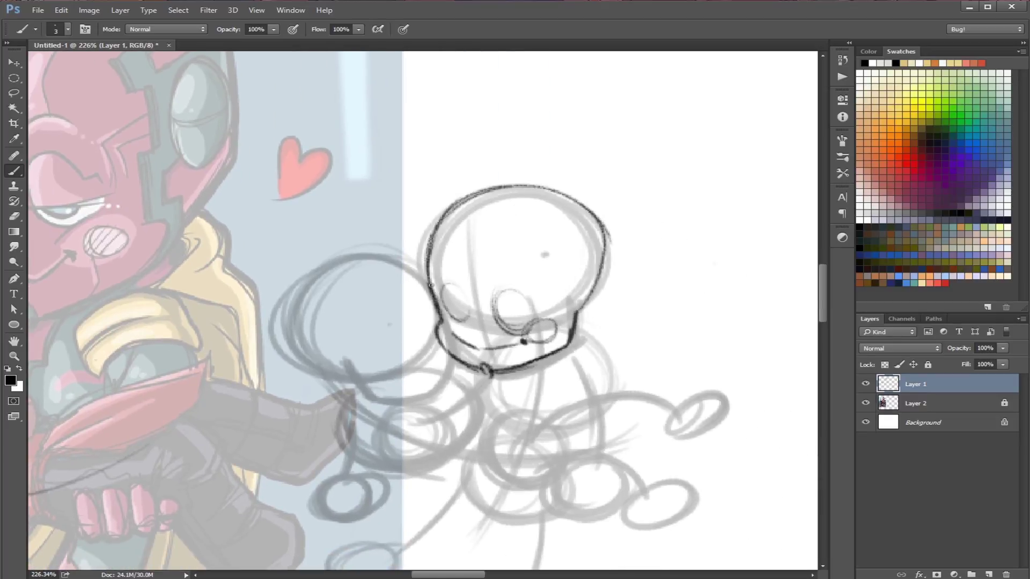
{"action": "left_click_drag", "start_coordinate": [428, 291], "coordinate": [595, 231]}
{"action": "mouse_move", "coordinate": [596, 274]}
{"action": "left_mouse_down"}
{"action": "mouse_move", "coordinate": [581, 304]}
{"action": "mouse_move", "coordinate": [433, 225]}
{"action": "mouse_move", "coordinate": [423, 246]}
{"action": "left_mouse_up"}
{"action": "mouse_move", "coordinate": [433, 308]}
{"action": "left_mouse_down"}
{"action": "mouse_move", "coordinate": [427, 290]}
{"action": "mouse_move", "coordinate": [575, 311]}
{"action": "left_mouse_up"}
{"action": "left_click_drag", "start_coordinate": [575, 395], "coordinate": [637, 357]}
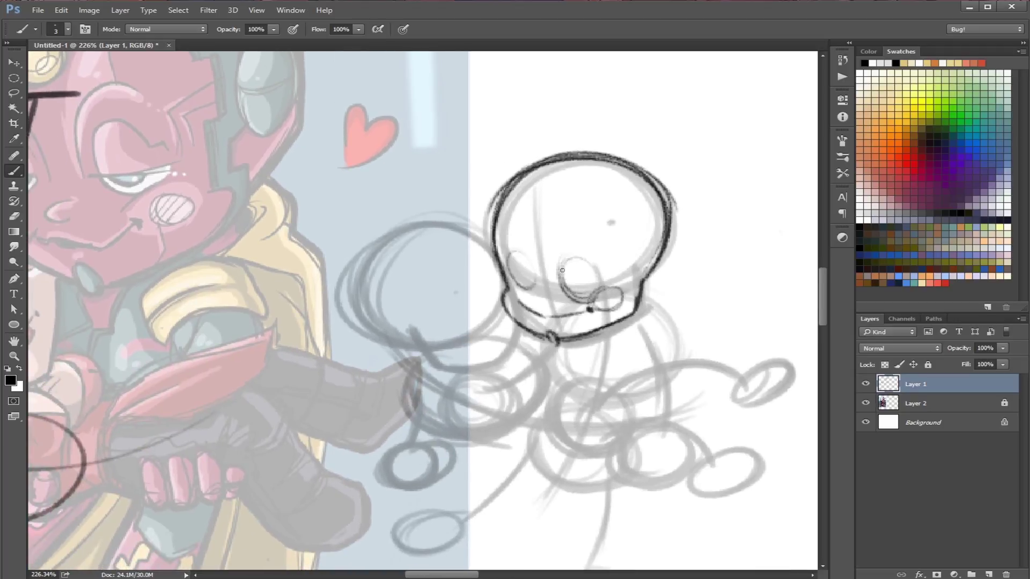
- Darken the larger head's eye outlines and draw a small gem oval on its forehead
{"action": "mouse_move", "coordinate": [562, 285]}
{"action": "left_mouse_down"}
{"action": "mouse_move", "coordinate": [567, 256]}
{"action": "mouse_move", "coordinate": [591, 254]}
{"action": "left_mouse_up"}
{"action": "left_click_drag", "start_coordinate": [516, 246], "coordinate": [523, 276]}
{"action": "mouse_move", "coordinate": [540, 212]}
{"action": "left_mouse_down"}
{"action": "mouse_move", "coordinate": [538, 240]}
{"action": "mouse_move", "coordinate": [561, 223]}
{"action": "mouse_move", "coordinate": [555, 237]}
{"action": "left_mouse_up"}
{"action": "left_click_drag", "start_coordinate": [561, 363], "coordinate": [503, 343]}
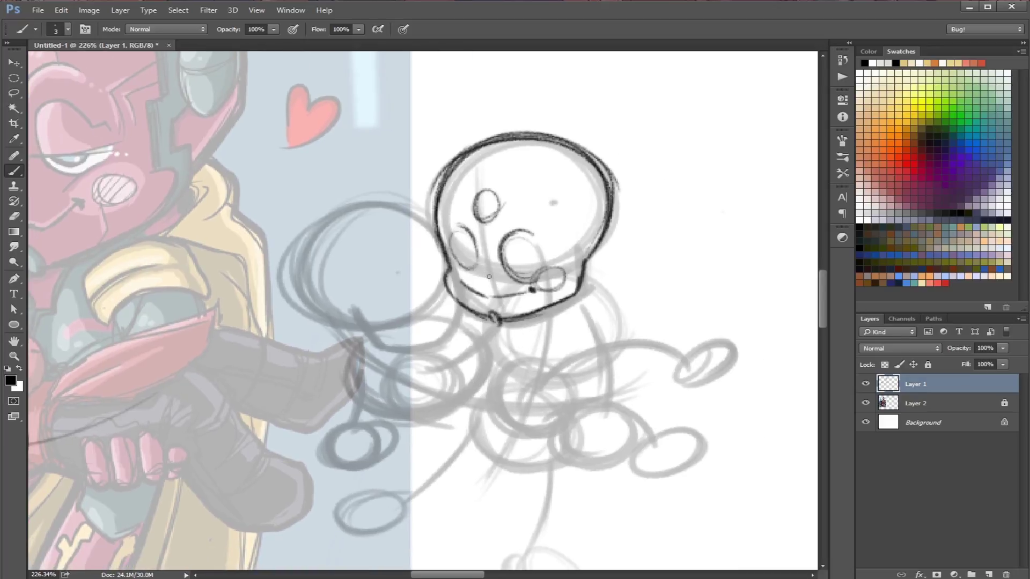
- Add the nose, half-closed eyelids and pupils to the face, and draw an ear-piece oval on the side of the head
{"action": "mouse_move", "coordinate": [484, 279]}
{"action": "left_mouse_down"}
{"action": "mouse_move", "coordinate": [476, 274]}
{"action": "mouse_move", "coordinate": [490, 269]}
{"action": "mouse_move", "coordinate": [488, 281]}
{"action": "left_mouse_up"}
{"action": "mouse_move", "coordinate": [446, 251]}
{"action": "left_mouse_down"}
{"action": "mouse_move", "coordinate": [528, 266]}
{"action": "mouse_move", "coordinate": [505, 270]}
{"action": "left_mouse_up"}
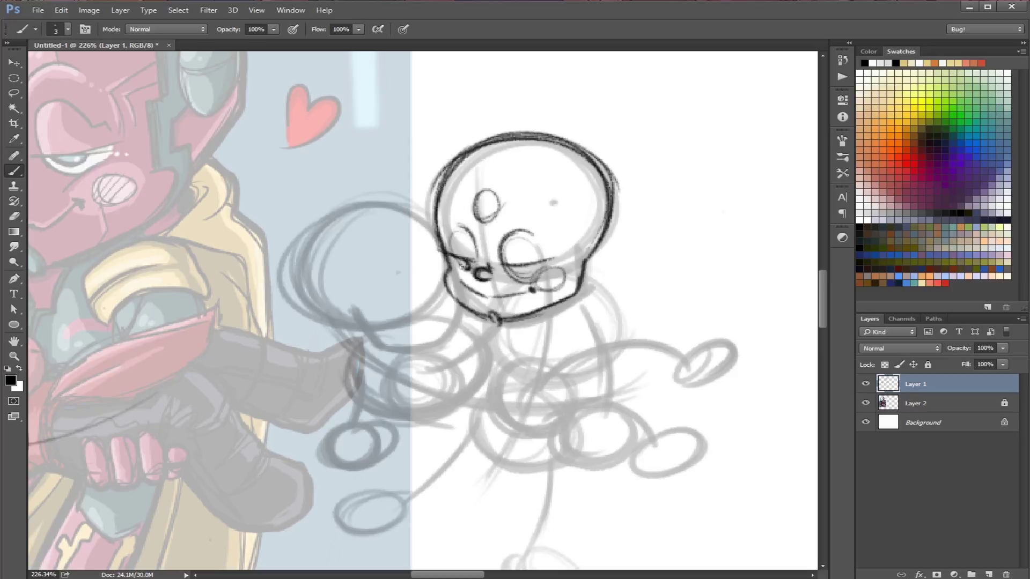
{"action": "left_click_drag", "start_coordinate": [517, 267], "coordinate": [525, 283]}
{"action": "mouse_move", "coordinate": [586, 375]}
{"action": "left_mouse_down"}
{"action": "mouse_move", "coordinate": [656, 357]}
{"action": "mouse_move", "coordinate": [587, 403]}
{"action": "left_mouse_up"}
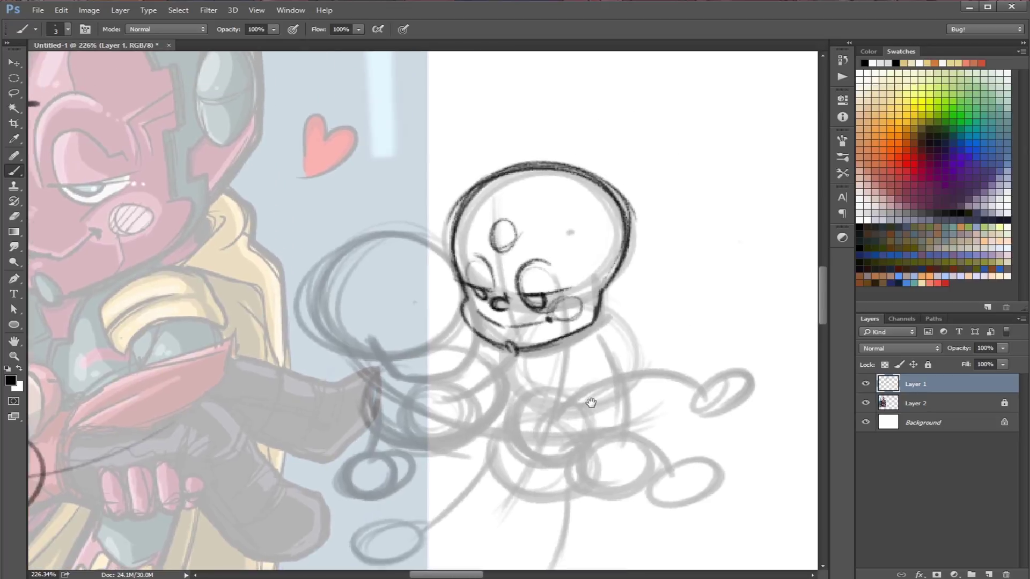
{"action": "mouse_move", "coordinate": [602, 233]}
{"action": "left_mouse_down"}
{"action": "mouse_move", "coordinate": [605, 276]}
{"action": "mouse_move", "coordinate": [612, 236]}
{"action": "mouse_move", "coordinate": [590, 266]}
{"action": "mouse_move", "coordinate": [606, 231]}
{"action": "left_mouse_up"}
{"action": "left_click_drag", "start_coordinate": [582, 429], "coordinate": [535, 351]}
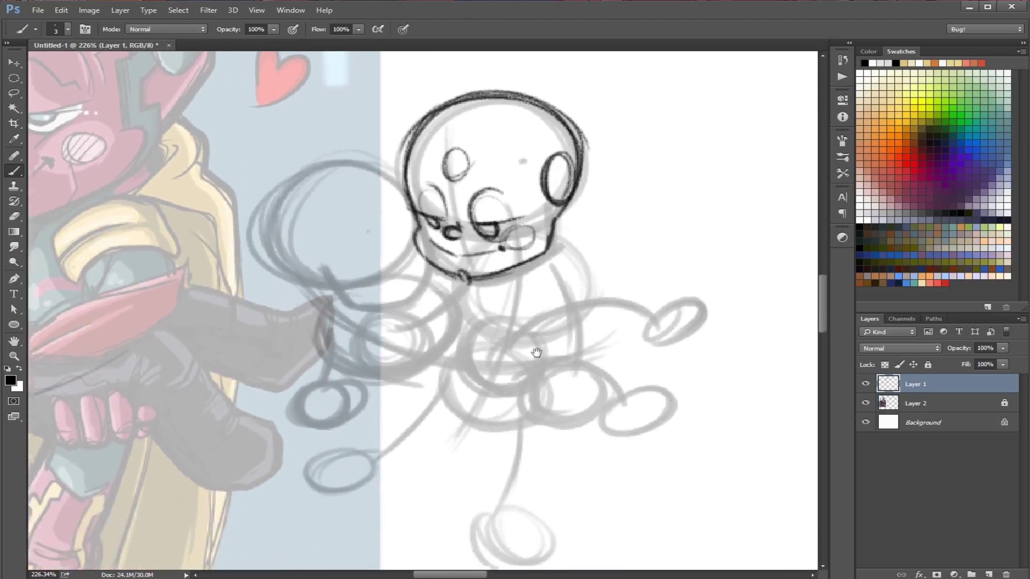
- Sketch the banded shoulder pad, the upper arm and the curled fingers of the hand below the detailed head
{"action": "mouse_move", "coordinate": [528, 281]}
{"action": "left_mouse_down"}
{"action": "mouse_move", "coordinate": [565, 292]}
{"action": "mouse_move", "coordinate": [562, 263]}
{"action": "mouse_move", "coordinate": [577, 258]}
{"action": "mouse_move", "coordinate": [530, 295]}
{"action": "mouse_move", "coordinate": [580, 276]}
{"action": "left_mouse_up"}
{"action": "mouse_move", "coordinate": [537, 306]}
{"action": "left_mouse_down"}
{"action": "mouse_move", "coordinate": [573, 293]}
{"action": "mouse_move", "coordinate": [534, 305]}
{"action": "left_mouse_up"}
{"action": "mouse_move", "coordinate": [567, 264]}
{"action": "left_mouse_down"}
{"action": "mouse_move", "coordinate": [589, 308]}
{"action": "mouse_move", "coordinate": [546, 336]}
{"action": "left_mouse_up"}
{"action": "left_click_drag", "start_coordinate": [524, 375], "coordinate": [530, 405]}
{"action": "left_click_drag", "start_coordinate": [536, 373], "coordinate": [543, 386]}
{"action": "left_click_drag", "start_coordinate": [548, 396], "coordinate": [559, 404]}
{"action": "left_click_drag", "start_coordinate": [542, 370], "coordinate": [564, 383]}
{"action": "mouse_move", "coordinate": [547, 376]}
{"action": "left_mouse_down"}
{"action": "mouse_move", "coordinate": [565, 397]}
{"action": "mouse_move", "coordinate": [583, 360]}
{"action": "mouse_move", "coordinate": [606, 374]}
{"action": "left_mouse_up"}
{"action": "mouse_move", "coordinate": [494, 406]}
{"action": "left_mouse_down"}
{"action": "mouse_move", "coordinate": [673, 358]}
{"action": "mouse_move", "coordinate": [654, 387]}
{"action": "left_mouse_up"}
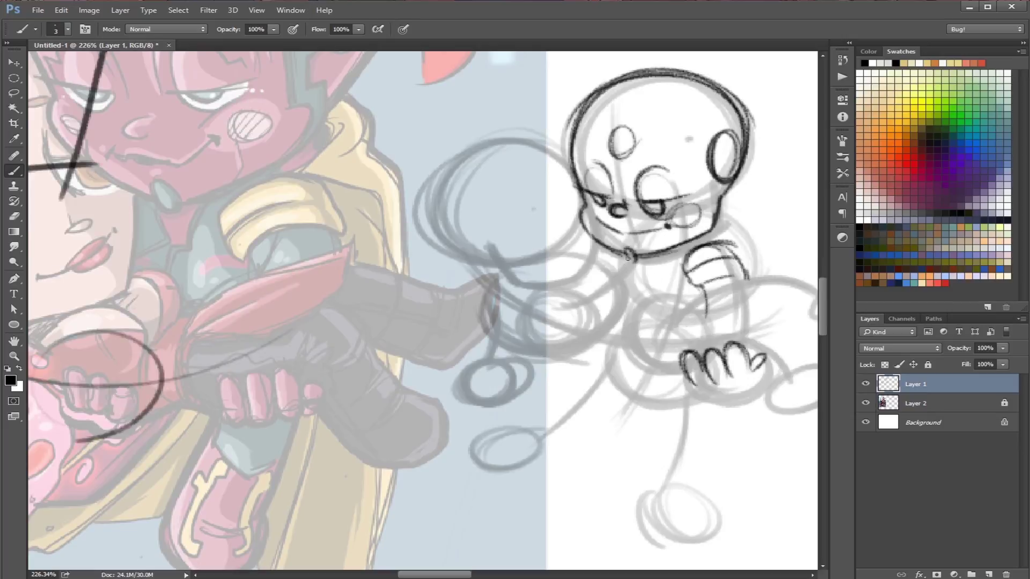
{"action": "left_click_drag", "start_coordinate": [628, 258], "coordinate": [625, 300]}
{"action": "left_click_drag", "start_coordinate": [625, 260], "coordinate": [631, 321]}
- Draw Iron Man's base structure over the reference with a 17 px green brush: head, jaw, torso, hips, arms, hands, legs and feet
{"action": "left_click_drag", "start_coordinate": [440, 342], "coordinate": [647, 405]}
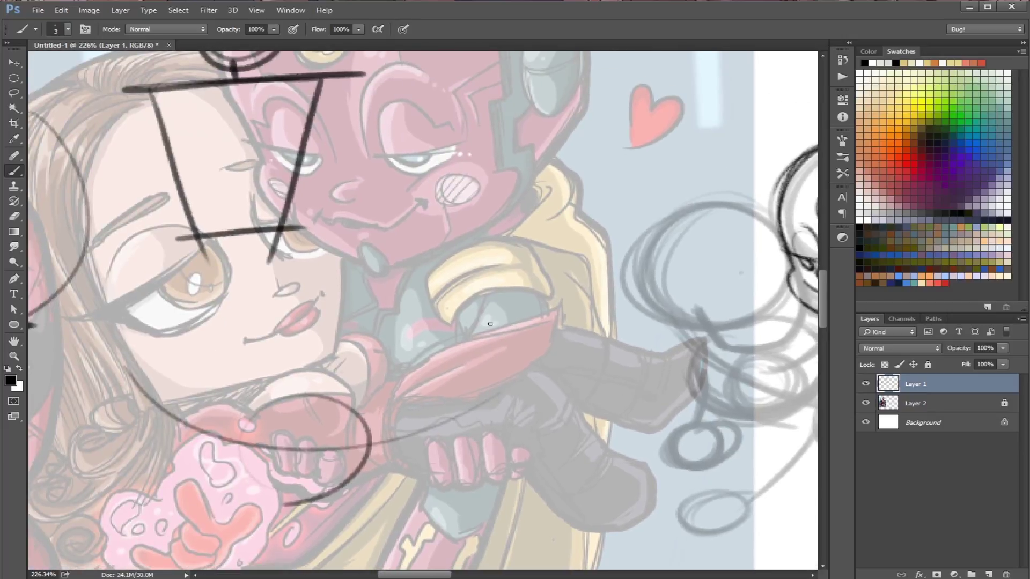
{"action": "left_click_drag", "start_coordinate": [445, 312], "coordinate": [300, 317]}
{"action": "left_click_drag", "start_coordinate": [336, 357], "coordinate": [368, 514]}
{"action": "mouse_move", "coordinate": [345, 328]}
{"action": "left_mouse_down"}
{"action": "mouse_move", "coordinate": [384, 375]}
{"action": "mouse_move", "coordinate": [360, 370]}
{"action": "left_mouse_up"}
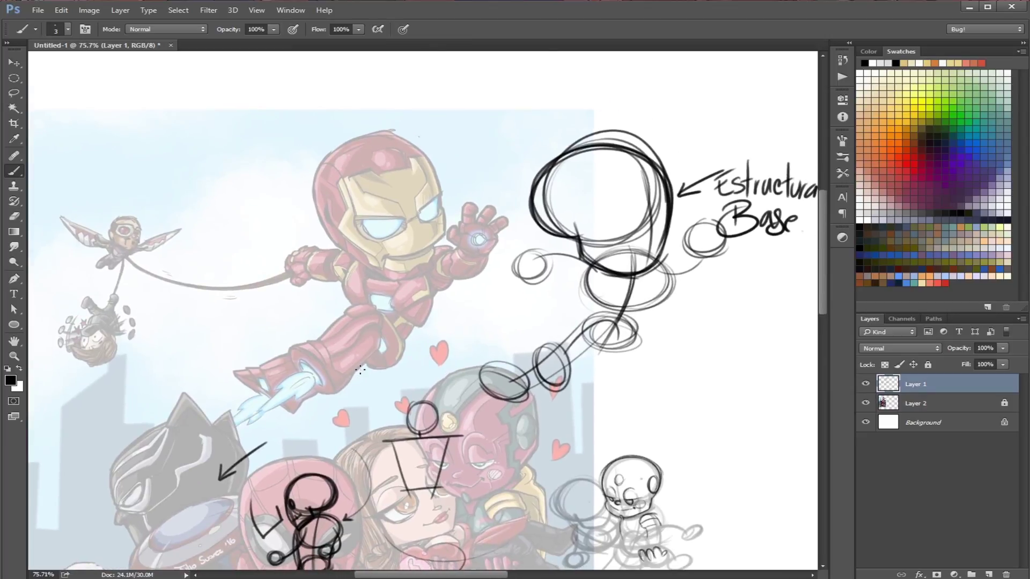
{"action": "right_click", "coordinate": [435, 355], "text": "alt"}
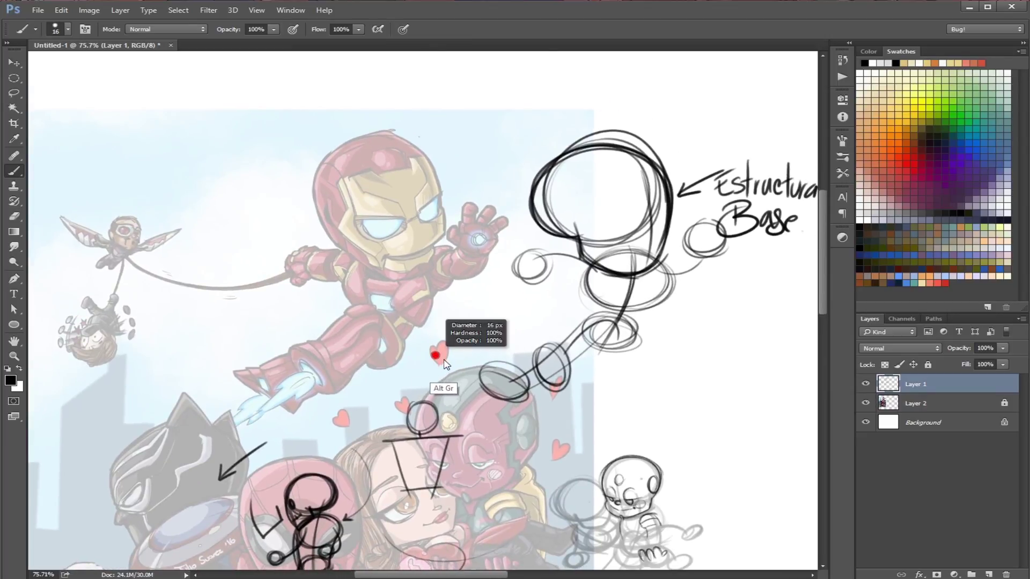
{"action": "left_click_drag", "start_coordinate": [439, 364], "coordinate": [439, 365]}
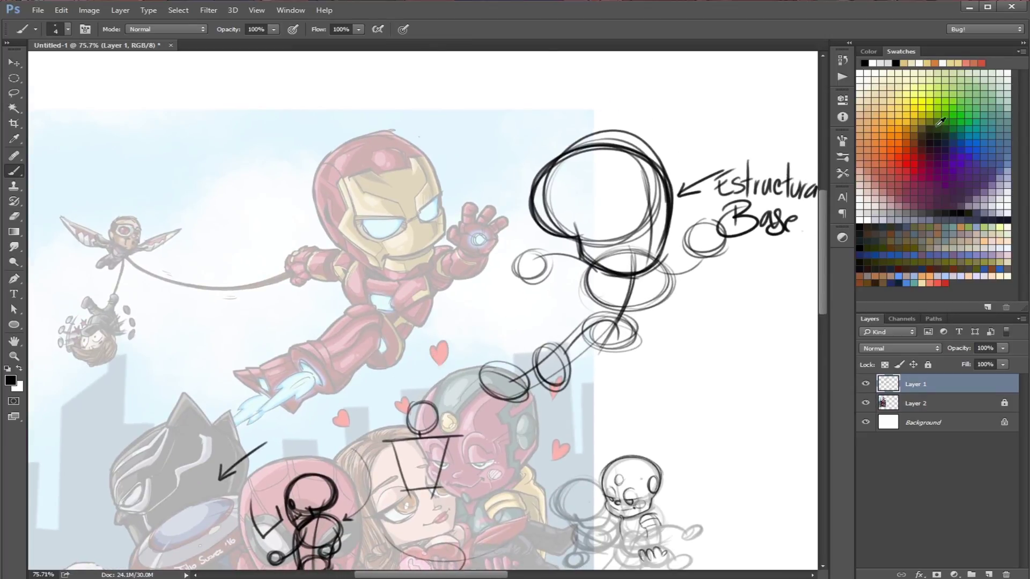
{"action": "left_click", "coordinate": [948, 114]}
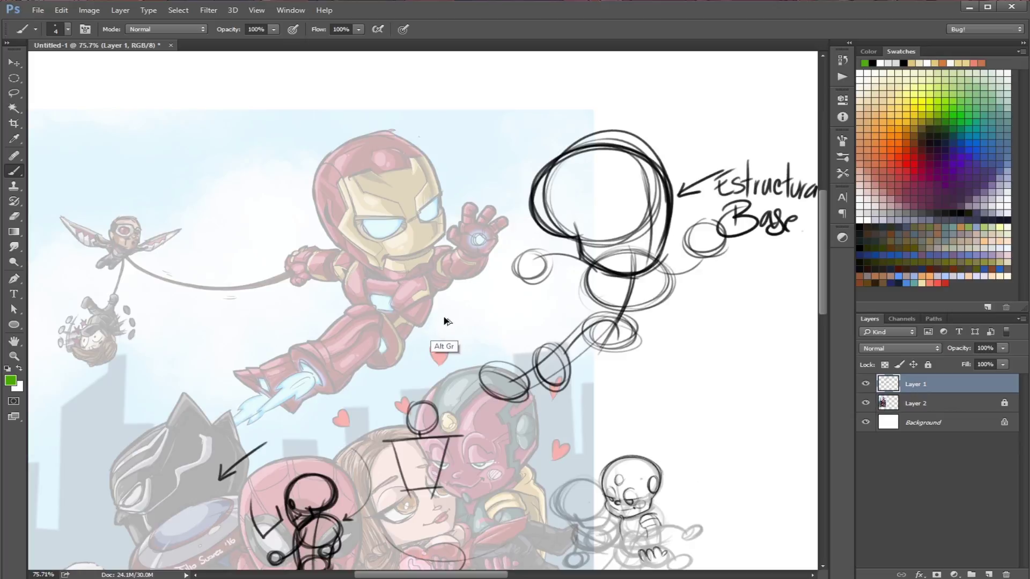
{"action": "left_click_drag", "start_coordinate": [443, 321], "coordinate": [455, 317]}
{"action": "mouse_move", "coordinate": [375, 139]}
{"action": "left_mouse_down"}
{"action": "mouse_move", "coordinate": [395, 238]}
{"action": "mouse_move", "coordinate": [427, 215]}
{"action": "mouse_move", "coordinate": [377, 140]}
{"action": "mouse_move", "coordinate": [325, 237]}
{"action": "mouse_move", "coordinate": [343, 153]}
{"action": "mouse_move", "coordinate": [429, 172]}
{"action": "mouse_move", "coordinate": [314, 210]}
{"action": "mouse_move", "coordinate": [357, 165]}
{"action": "mouse_move", "coordinate": [407, 283]}
{"action": "left_mouse_up"}
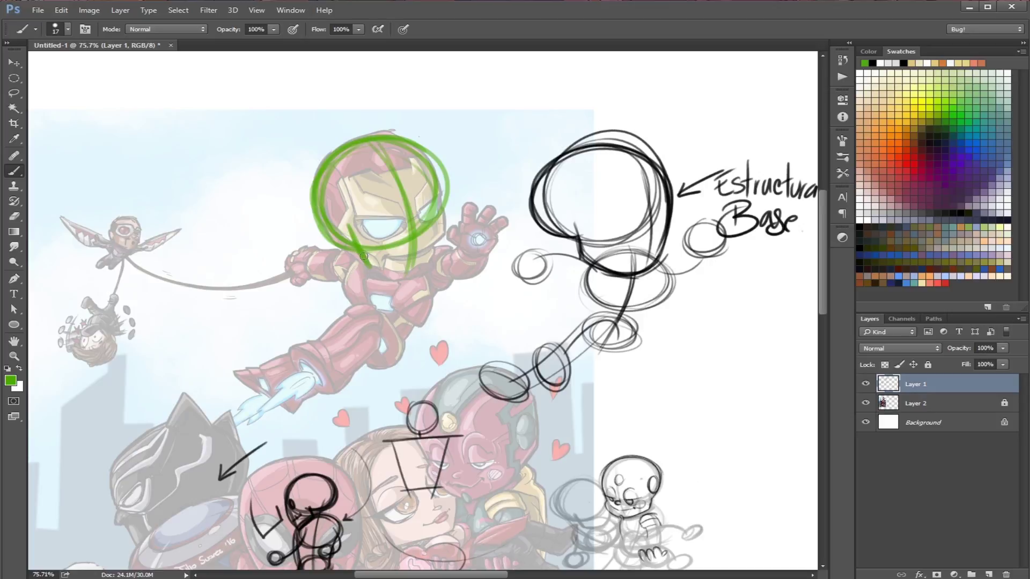
{"action": "mouse_move", "coordinate": [363, 257]}
{"action": "left_mouse_down"}
{"action": "mouse_move", "coordinate": [438, 198]}
{"action": "mouse_move", "coordinate": [448, 214]}
{"action": "mouse_move", "coordinate": [439, 203]}
{"action": "mouse_move", "coordinate": [433, 249]}
{"action": "mouse_move", "coordinate": [351, 300]}
{"action": "mouse_move", "coordinate": [422, 259]}
{"action": "mouse_move", "coordinate": [419, 315]}
{"action": "mouse_move", "coordinate": [381, 325]}
{"action": "mouse_move", "coordinate": [375, 350]}
{"action": "mouse_move", "coordinate": [361, 324]}
{"action": "mouse_move", "coordinate": [376, 312]}
{"action": "mouse_move", "coordinate": [407, 339]}
{"action": "mouse_move", "coordinate": [388, 329]}
{"action": "mouse_move", "coordinate": [364, 338]}
{"action": "mouse_move", "coordinate": [426, 263]}
{"action": "mouse_move", "coordinate": [379, 357]}
{"action": "mouse_move", "coordinate": [419, 310]}
{"action": "mouse_move", "coordinate": [374, 357]}
{"action": "mouse_move", "coordinate": [357, 326]}
{"action": "mouse_move", "coordinate": [392, 352]}
{"action": "mouse_move", "coordinate": [337, 321]}
{"action": "mouse_move", "coordinate": [316, 392]}
{"action": "mouse_move", "coordinate": [317, 344]}
{"action": "mouse_move", "coordinate": [293, 335]}
{"action": "mouse_move", "coordinate": [305, 390]}
{"action": "mouse_move", "coordinate": [362, 316]}
{"action": "mouse_move", "coordinate": [295, 379]}
{"action": "mouse_move", "coordinate": [283, 408]}
{"action": "mouse_move", "coordinate": [238, 370]}
{"action": "mouse_move", "coordinate": [278, 410]}
{"action": "mouse_move", "coordinate": [274, 368]}
{"action": "mouse_move", "coordinate": [363, 270]}
{"action": "mouse_move", "coordinate": [324, 266]}
{"action": "left_mouse_up"}
{"action": "mouse_move", "coordinate": [437, 274]}
{"action": "left_mouse_down"}
{"action": "mouse_move", "coordinate": [472, 236]}
{"action": "mouse_move", "coordinate": [483, 230]}
{"action": "mouse_move", "coordinate": [496, 244]}
{"action": "left_mouse_up"}
- Lasso the green construction sketch, move it off the reference Iron Man into the sky beside him, and deselect
{"action": "key", "text": "l"}
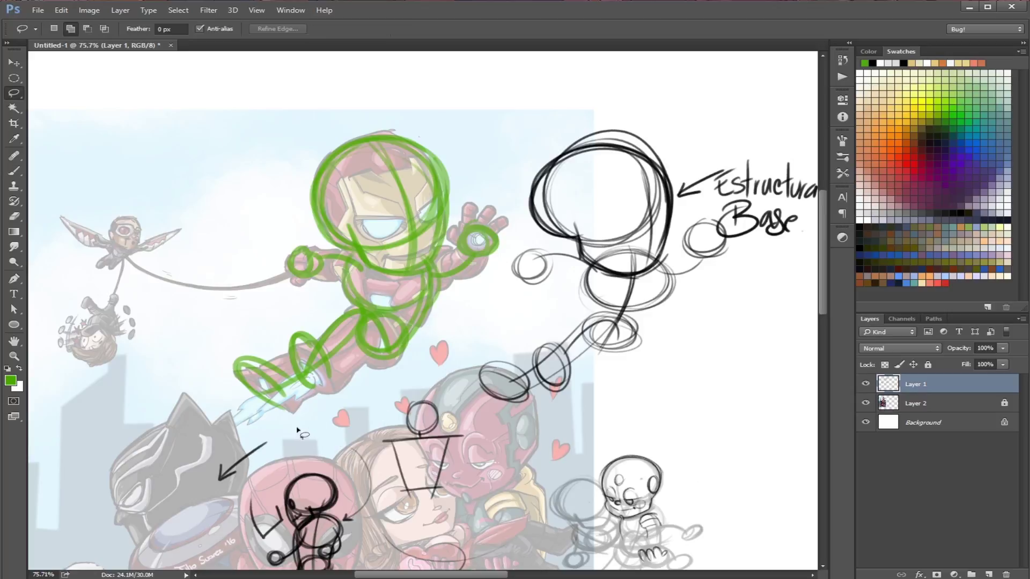
{"action": "mouse_move", "coordinate": [297, 428]}
{"action": "left_mouse_down"}
{"action": "mouse_move", "coordinate": [368, 389]}
{"action": "mouse_move", "coordinate": [502, 264]}
{"action": "mouse_move", "coordinate": [445, 134]}
{"action": "mouse_move", "coordinate": [233, 234]}
{"action": "mouse_move", "coordinate": [206, 350]}
{"action": "mouse_move", "coordinate": [301, 424]}
{"action": "left_mouse_up"}
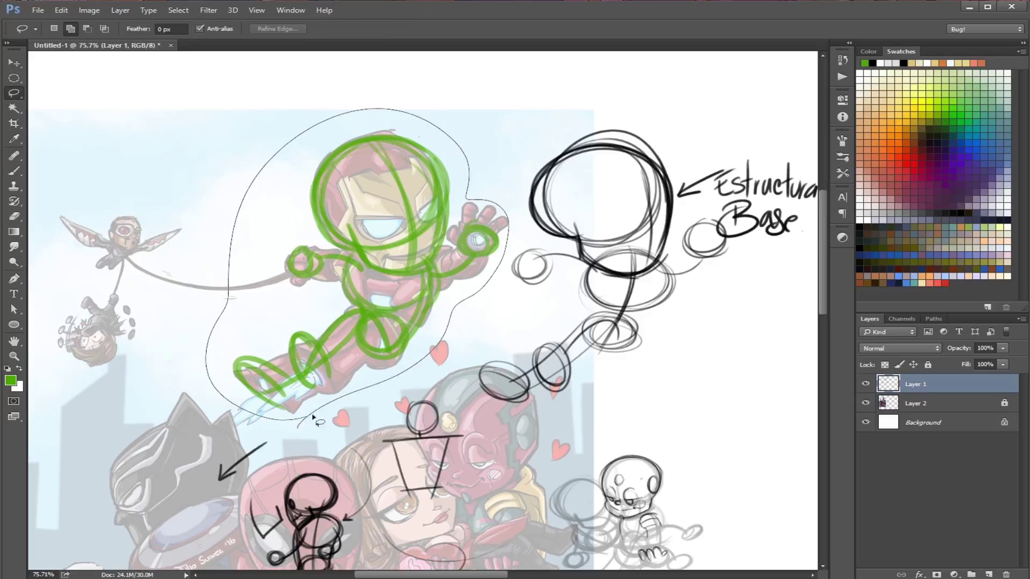
{"action": "key", "text": "v"}
{"action": "left_click_drag", "start_coordinate": [389, 322], "coordinate": [206, 260]}
{"action": "key", "text": "space"}
{"action": "mouse_move", "coordinate": [290, 332]}
{"action": "left_mouse_down"}
{"action": "mouse_move", "coordinate": [414, 349]}
{"action": "mouse_move", "coordinate": [388, 343]}
{"action": "left_mouse_up"}
{"action": "left_click_drag", "start_coordinate": [303, 260], "coordinate": [281, 285]}
{"action": "key", "text": "ctrl+d"}
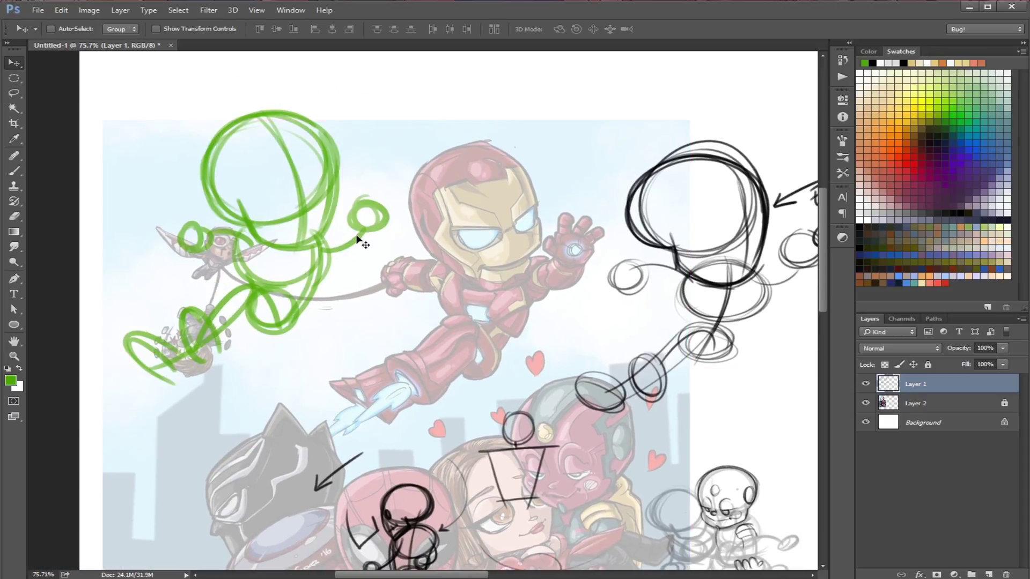
- Draw a green arrow pointing at the moved construction sketch and a short green stroke over the reference Iron Man's eye
{"action": "key", "text": "b"}
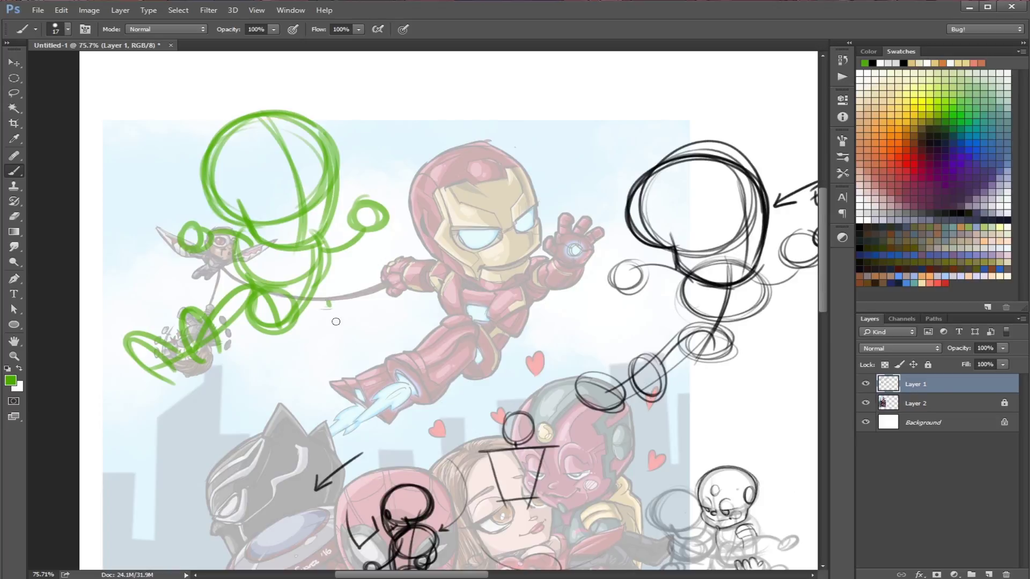
{"action": "left_click_drag", "start_coordinate": [339, 325], "coordinate": [324, 299]}
{"action": "mouse_move", "coordinate": [325, 298]}
{"action": "left_mouse_down"}
{"action": "mouse_move", "coordinate": [382, 350]}
{"action": "mouse_move", "coordinate": [329, 309]}
{"action": "mouse_move", "coordinate": [339, 338]}
{"action": "mouse_move", "coordinate": [323, 307]}
{"action": "mouse_move", "coordinate": [339, 310]}
{"action": "mouse_move", "coordinate": [341, 343]}
{"action": "left_mouse_up"}
{"action": "mouse_move", "coordinate": [454, 232]}
{"action": "left_mouse_down"}
{"action": "mouse_move", "coordinate": [459, 247]}
{"action": "mouse_move", "coordinate": [478, 226]}
{"action": "left_mouse_up"}
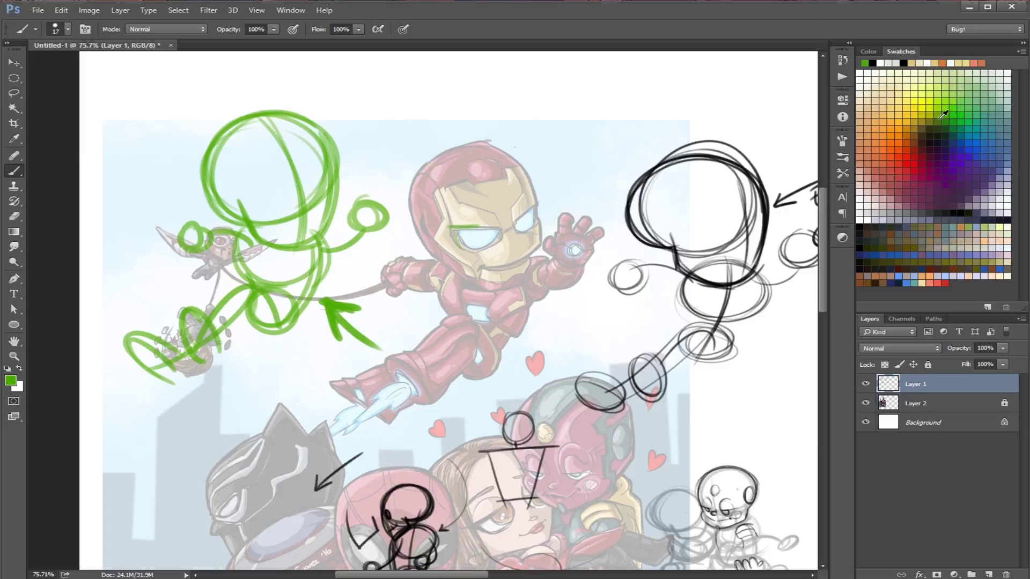
- Restore the default black colour and, with a 9 px brush, draw angular mask eyes and a cheek contour on the green head
{"action": "key", "text": "d"}
{"action": "mouse_move", "coordinate": [252, 203]}
{"action": "left_mouse_down"}
{"action": "mouse_move", "coordinate": [271, 188]}
{"action": "mouse_move", "coordinate": [261, 195]}
{"action": "mouse_move", "coordinate": [303, 203]}
{"action": "mouse_move", "coordinate": [266, 195]}
{"action": "mouse_move", "coordinate": [300, 203]}
{"action": "mouse_move", "coordinate": [289, 207]}
{"action": "mouse_move", "coordinate": [327, 173]}
{"action": "left_mouse_up"}
{"action": "left_click_drag", "start_coordinate": [369, 233], "coordinate": [364, 235], "text": "alt"}
{"action": "mouse_move", "coordinate": [231, 217]}
{"action": "left_mouse_down"}
{"action": "mouse_move", "coordinate": [210, 190]}
{"action": "mouse_move", "coordinate": [216, 177]}
{"action": "left_mouse_up"}
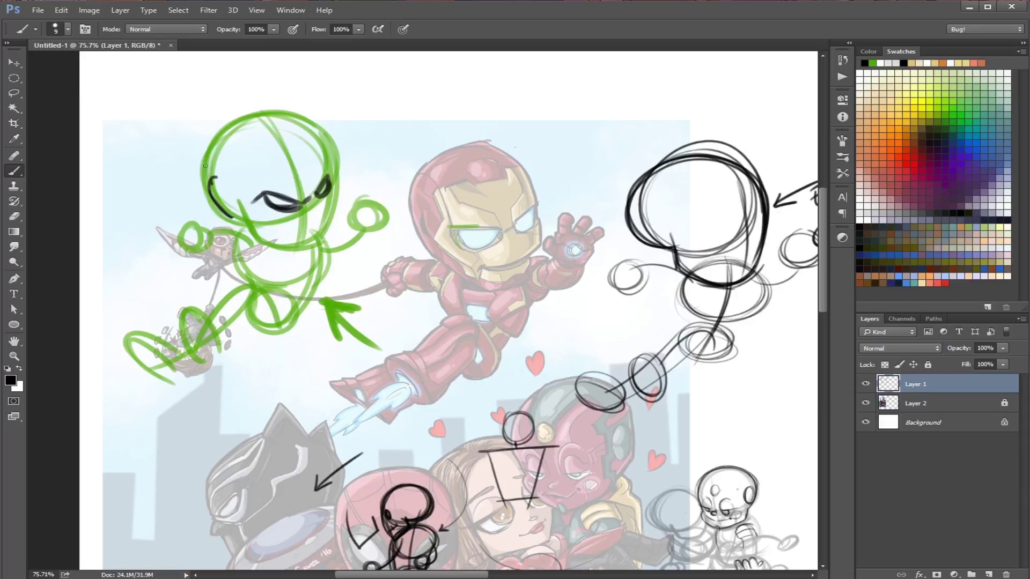
- Add pointed ears, the head contour and an angular jaw in black, and outline the torso, legs and boots over the green structure
{"action": "left_click_drag", "start_coordinate": [197, 105], "coordinate": [207, 160]}
{"action": "mouse_move", "coordinate": [198, 106]}
{"action": "left_mouse_down"}
{"action": "mouse_move", "coordinate": [222, 149]}
{"action": "mouse_move", "coordinate": [269, 112]}
{"action": "mouse_move", "coordinate": [320, 139]}
{"action": "mouse_move", "coordinate": [331, 179]}
{"action": "left_mouse_up"}
{"action": "mouse_move", "coordinate": [298, 125]}
{"action": "left_mouse_down"}
{"action": "mouse_move", "coordinate": [284, 81]}
{"action": "mouse_move", "coordinate": [325, 149]}
{"action": "left_mouse_up"}
{"action": "left_click_drag", "start_coordinate": [324, 185], "coordinate": [324, 220]}
{"action": "mouse_move", "coordinate": [324, 219]}
{"action": "left_mouse_down"}
{"action": "mouse_move", "coordinate": [319, 203]}
{"action": "mouse_move", "coordinate": [276, 213]}
{"action": "mouse_move", "coordinate": [286, 250]}
{"action": "mouse_move", "coordinate": [335, 223]}
{"action": "mouse_move", "coordinate": [326, 192]}
{"action": "mouse_move", "coordinate": [330, 208]}
{"action": "mouse_move", "coordinate": [291, 246]}
{"action": "mouse_move", "coordinate": [269, 241]}
{"action": "mouse_move", "coordinate": [238, 200]}
{"action": "mouse_move", "coordinate": [235, 254]}
{"action": "mouse_move", "coordinate": [271, 290]}
{"action": "left_mouse_up"}
{"action": "mouse_move", "coordinate": [333, 254]}
{"action": "left_mouse_down"}
{"action": "mouse_move", "coordinate": [295, 316]}
{"action": "mouse_move", "coordinate": [275, 328]}
{"action": "mouse_move", "coordinate": [250, 321]}
{"action": "mouse_move", "coordinate": [246, 305]}
{"action": "mouse_move", "coordinate": [201, 363]}
{"action": "mouse_move", "coordinate": [171, 295]}
{"action": "mouse_move", "coordinate": [212, 332]}
{"action": "mouse_move", "coordinate": [257, 288]}
{"action": "mouse_move", "coordinate": [225, 290]}
{"action": "mouse_move", "coordinate": [226, 334]}
{"action": "mouse_move", "coordinate": [173, 382]}
{"action": "mouse_move", "coordinate": [124, 343]}
{"action": "mouse_move", "coordinate": [174, 344]}
{"action": "mouse_move", "coordinate": [119, 340]}
{"action": "left_mouse_up"}
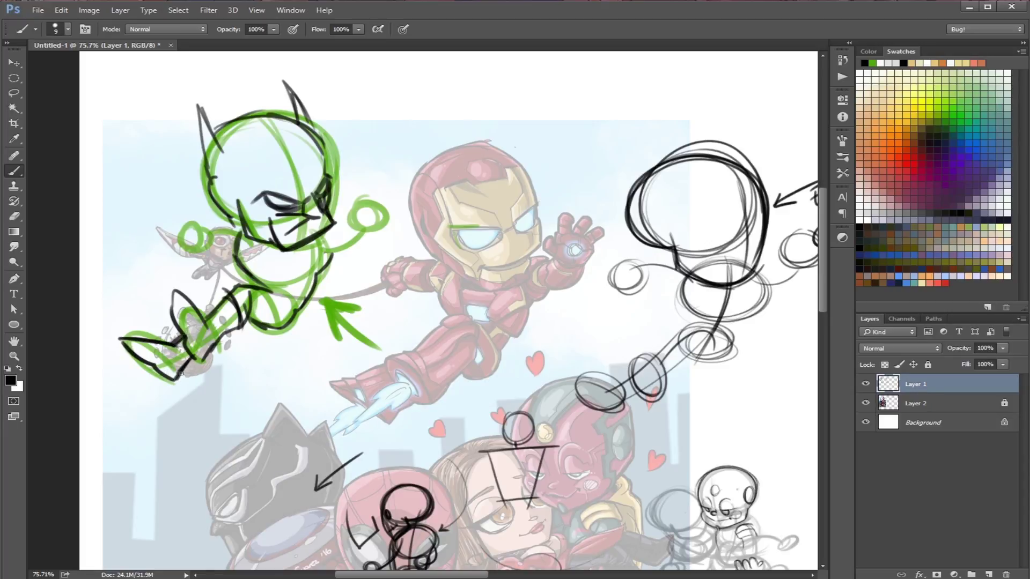
- Outline the clenched fists and both arms in black over the green construction circles, and reinforce the lower leg
{"action": "left_click_drag", "start_coordinate": [180, 373], "coordinate": [244, 325]}
{"action": "mouse_move", "coordinate": [326, 260]}
{"action": "left_mouse_down"}
{"action": "mouse_move", "coordinate": [312, 236]}
{"action": "mouse_move", "coordinate": [325, 264]}
{"action": "mouse_move", "coordinate": [347, 222]}
{"action": "mouse_move", "coordinate": [317, 258]}
{"action": "mouse_move", "coordinate": [370, 235]}
{"action": "mouse_move", "coordinate": [372, 217]}
{"action": "mouse_move", "coordinate": [349, 215]}
{"action": "mouse_move", "coordinate": [372, 215]}
{"action": "mouse_move", "coordinate": [384, 188]}
{"action": "mouse_move", "coordinate": [395, 203]}
{"action": "mouse_move", "coordinate": [389, 225]}
{"action": "mouse_move", "coordinate": [352, 241]}
{"action": "left_mouse_up"}
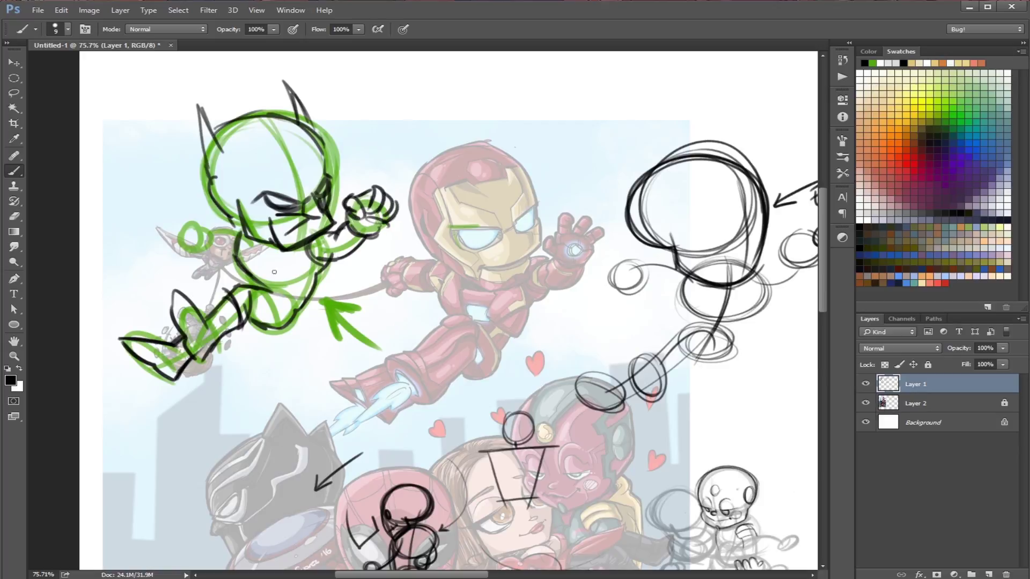
{"action": "mouse_move", "coordinate": [229, 250]}
{"action": "left_mouse_down"}
{"action": "mouse_move", "coordinate": [204, 245]}
{"action": "mouse_move", "coordinate": [201, 230]}
{"action": "mouse_move", "coordinate": [219, 242]}
{"action": "left_mouse_up"}
{"action": "left_click_drag", "start_coordinate": [195, 236], "coordinate": [239, 227]}
- Sketch a jagged bat emblem on the chest and a billowing, scalloped cape spreading out behind the figure
{"action": "mouse_move", "coordinate": [199, 241]}
{"action": "left_mouse_down"}
{"action": "mouse_move", "coordinate": [192, 257]}
{"action": "mouse_move", "coordinate": [178, 247]}
{"action": "mouse_move", "coordinate": [188, 227]}
{"action": "mouse_move", "coordinate": [256, 254]}
{"action": "mouse_move", "coordinate": [295, 251]}
{"action": "mouse_move", "coordinate": [306, 271]}
{"action": "mouse_move", "coordinate": [276, 271]}
{"action": "mouse_move", "coordinate": [342, 315]}
{"action": "left_mouse_up"}
{"action": "mouse_move", "coordinate": [337, 260]}
{"action": "left_mouse_down"}
{"action": "mouse_move", "coordinate": [327, 325]}
{"action": "mouse_move", "coordinate": [256, 335]}
{"action": "left_mouse_up"}
{"action": "left_click_drag", "start_coordinate": [217, 305], "coordinate": [194, 294]}
{"action": "mouse_move", "coordinate": [101, 295]}
{"action": "left_mouse_down"}
{"action": "mouse_move", "coordinate": [196, 268]}
{"action": "mouse_move", "coordinate": [169, 236]}
{"action": "left_mouse_up"}
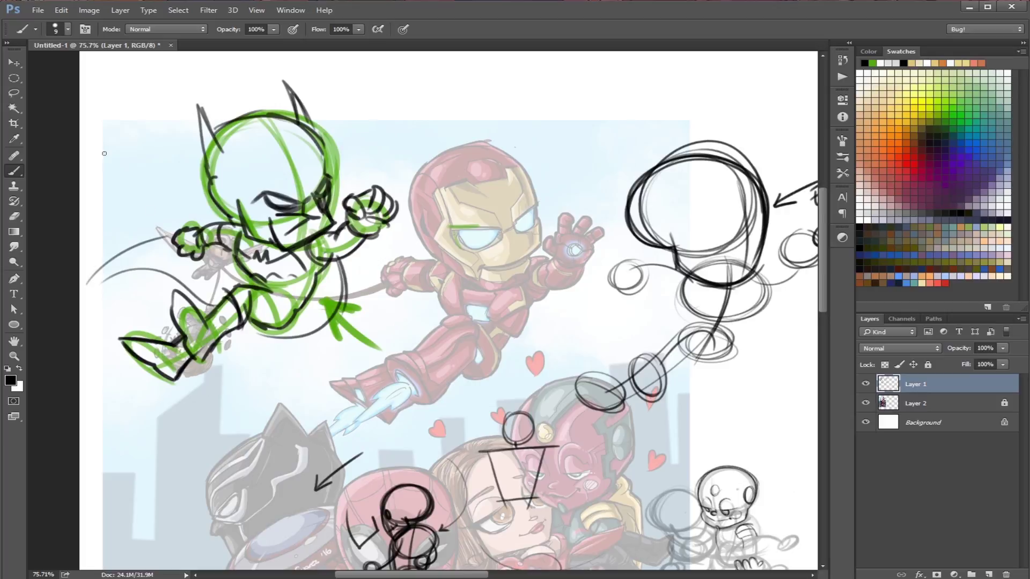
{"action": "left_click_drag", "start_coordinate": [104, 151], "coordinate": [201, 202]}
{"action": "left_click_drag", "start_coordinate": [133, 117], "coordinate": [192, 162]}
{"action": "left_click_drag", "start_coordinate": [148, 96], "coordinate": [162, 119]}
{"action": "mouse_move", "coordinate": [137, 159]}
{"action": "left_mouse_down"}
{"action": "mouse_move", "coordinate": [154, 206]}
{"action": "mouse_move", "coordinate": [102, 259]}
{"action": "left_mouse_up"}
{"action": "mouse_move", "coordinate": [136, 156]}
{"action": "left_mouse_down"}
{"action": "mouse_move", "coordinate": [161, 152]}
{"action": "mouse_move", "coordinate": [172, 127]}
{"action": "left_mouse_up"}
{"action": "left_click_drag", "start_coordinate": [156, 98], "coordinate": [171, 106]}
{"action": "left_click_drag", "start_coordinate": [343, 269], "coordinate": [285, 334]}
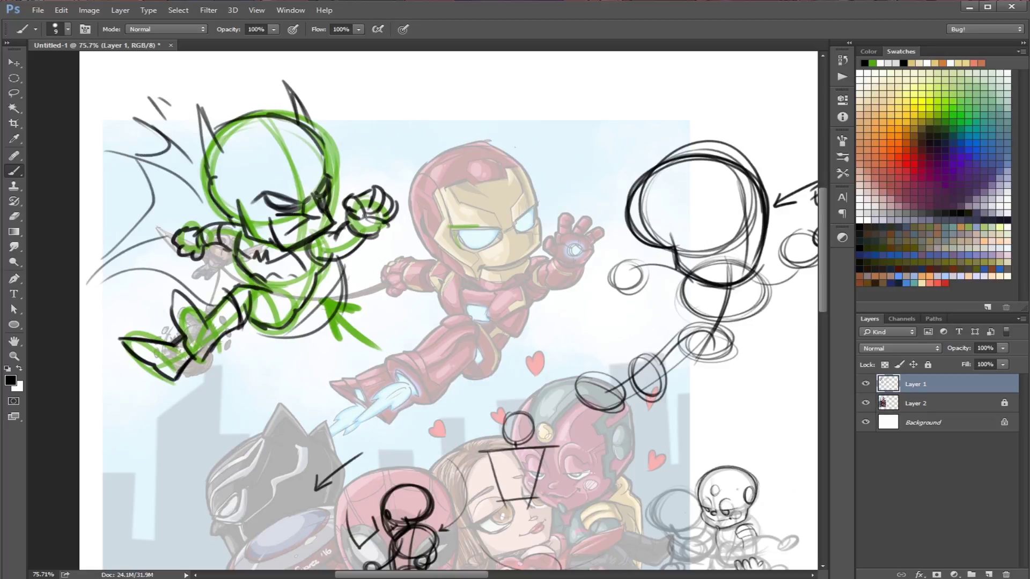
- Add two rounded loops at the raised fist, a line between the fists, a cape fold and a long line rising from the fist
{"action": "mouse_move", "coordinate": [349, 185]}
{"action": "left_mouse_down"}
{"action": "mouse_move", "coordinate": [379, 220]}
{"action": "mouse_move", "coordinate": [396, 203]}
{"action": "mouse_move", "coordinate": [359, 228]}
{"action": "left_mouse_up"}
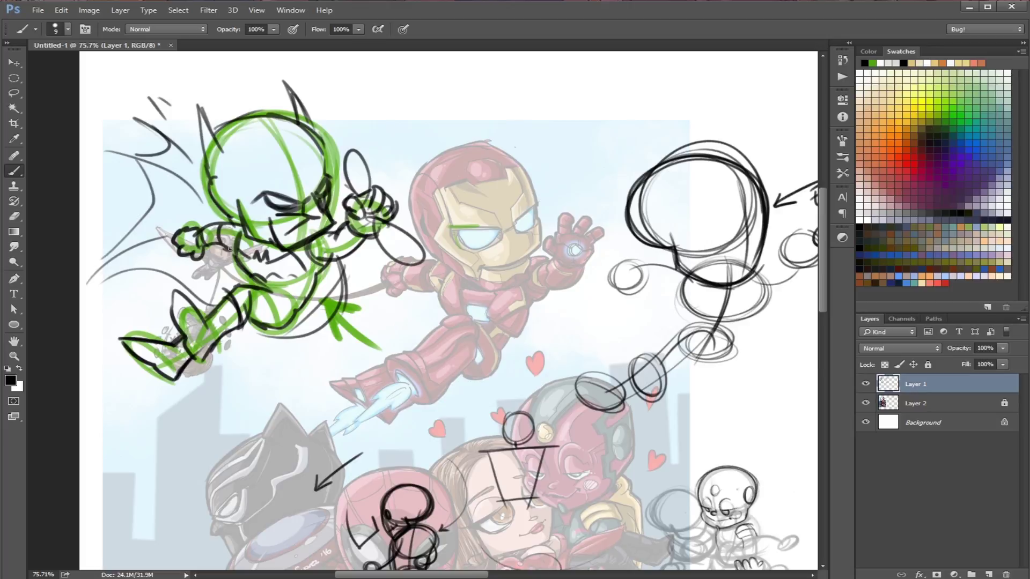
{"action": "mouse_move", "coordinate": [194, 253]}
{"action": "left_mouse_down"}
{"action": "mouse_move", "coordinate": [370, 224]}
{"action": "mouse_move", "coordinate": [352, 229]}
{"action": "left_mouse_up"}
{"action": "left_click_drag", "start_coordinate": [245, 250], "coordinate": [331, 224]}
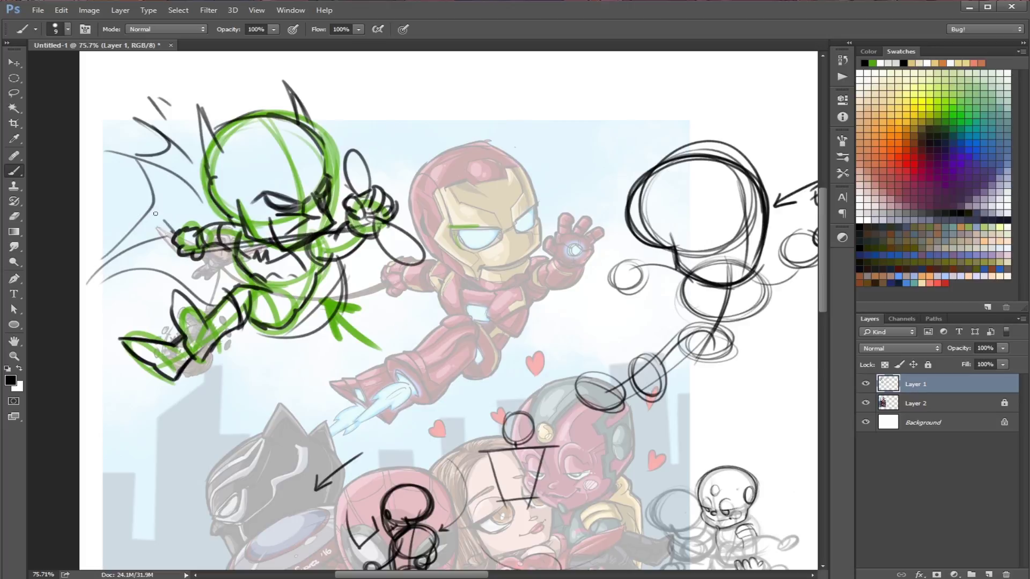
{"action": "left_click_drag", "start_coordinate": [155, 213], "coordinate": [170, 231]}
{"action": "left_click_drag", "start_coordinate": [142, 162], "coordinate": [151, 227]}
{"action": "mouse_move", "coordinate": [354, 190]}
{"action": "left_mouse_down"}
{"action": "mouse_move", "coordinate": [462, 51]}
{"action": "mouse_move", "coordinate": [448, 72]}
{"action": "left_mouse_up"}
- Hatch a rounded patch on the forehead and thicken the pointed ears and the belt
{"action": "mouse_move", "coordinate": [304, 196]}
{"action": "left_mouse_down"}
{"action": "mouse_move", "coordinate": [275, 188]}
{"action": "mouse_move", "coordinate": [278, 143]}
{"action": "mouse_move", "coordinate": [268, 177]}
{"action": "mouse_move", "coordinate": [290, 141]}
{"action": "mouse_move", "coordinate": [281, 156]}
{"action": "mouse_move", "coordinate": [314, 184]}
{"action": "mouse_move", "coordinate": [327, 169]}
{"action": "left_mouse_up"}
{"action": "mouse_move", "coordinate": [239, 212]}
{"action": "left_mouse_down"}
{"action": "mouse_move", "coordinate": [231, 226]}
{"action": "mouse_move", "coordinate": [208, 182]}
{"action": "mouse_move", "coordinate": [198, 107]}
{"action": "mouse_move", "coordinate": [211, 142]}
{"action": "mouse_move", "coordinate": [293, 116]}
{"action": "mouse_move", "coordinate": [278, 73]}
{"action": "mouse_move", "coordinate": [309, 119]}
{"action": "left_mouse_up"}
{"action": "mouse_move", "coordinate": [267, 287]}
{"action": "left_mouse_down"}
{"action": "mouse_move", "coordinate": [308, 290]}
{"action": "mouse_move", "coordinate": [266, 295]}
{"action": "mouse_move", "coordinate": [301, 311]}
{"action": "mouse_move", "coordinate": [310, 298]}
{"action": "mouse_move", "coordinate": [307, 315]}
{"action": "mouse_move", "coordinate": [314, 310]}
{"action": "mouse_move", "coordinate": [270, 324]}
{"action": "mouse_move", "coordinate": [287, 327]}
{"action": "left_mouse_up"}
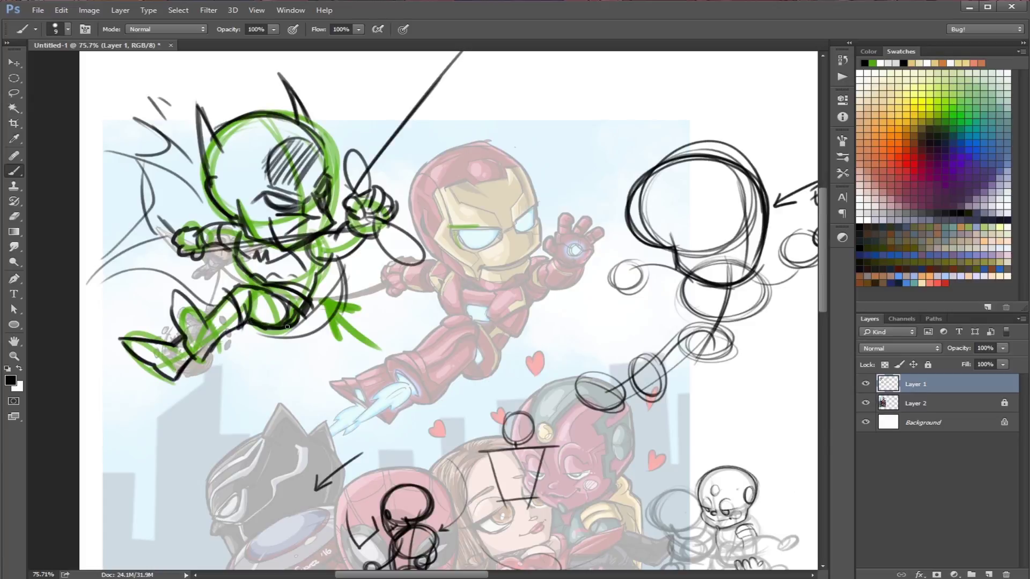
- Thicken the contours of both legs and boots, hatch the rear boot and extend the front boot's pointed tip
{"action": "mouse_move", "coordinate": [212, 352]}
{"action": "left_mouse_down"}
{"action": "mouse_move", "coordinate": [257, 323]}
{"action": "mouse_move", "coordinate": [244, 330]}
{"action": "left_mouse_up"}
{"action": "mouse_move", "coordinate": [191, 358]}
{"action": "left_mouse_down"}
{"action": "mouse_move", "coordinate": [164, 382]}
{"action": "mouse_move", "coordinate": [121, 346]}
{"action": "mouse_move", "coordinate": [211, 328]}
{"action": "mouse_move", "coordinate": [214, 317]}
{"action": "mouse_move", "coordinate": [240, 324]}
{"action": "left_mouse_up"}
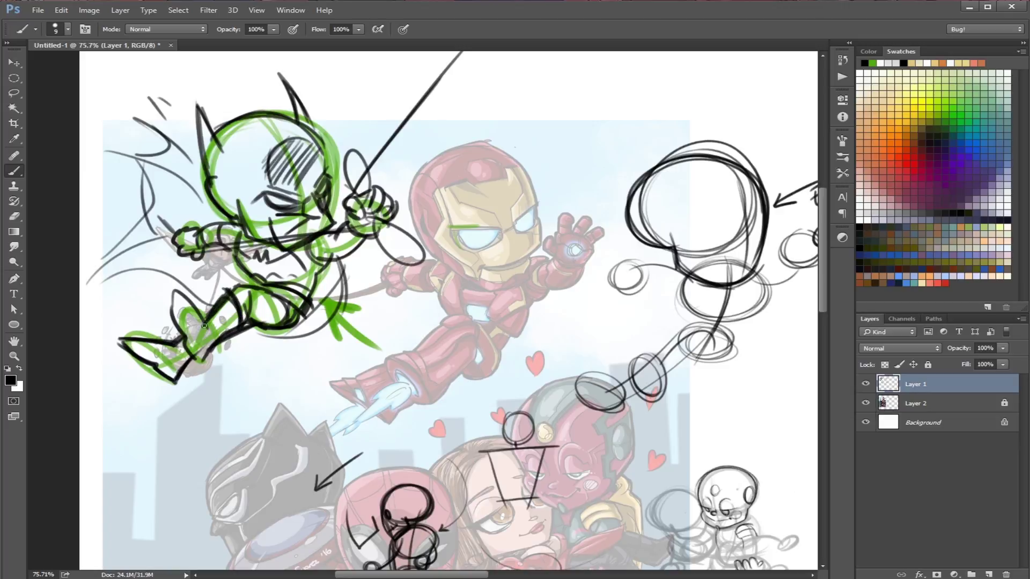
{"action": "mouse_move", "coordinate": [178, 331]}
{"action": "left_mouse_down"}
{"action": "mouse_move", "coordinate": [171, 294]}
{"action": "mouse_move", "coordinate": [196, 351]}
{"action": "left_mouse_up"}
{"action": "mouse_move", "coordinate": [169, 296]}
{"action": "left_mouse_down"}
{"action": "mouse_move", "coordinate": [182, 329]}
{"action": "mouse_move", "coordinate": [189, 326]}
{"action": "left_mouse_up"}
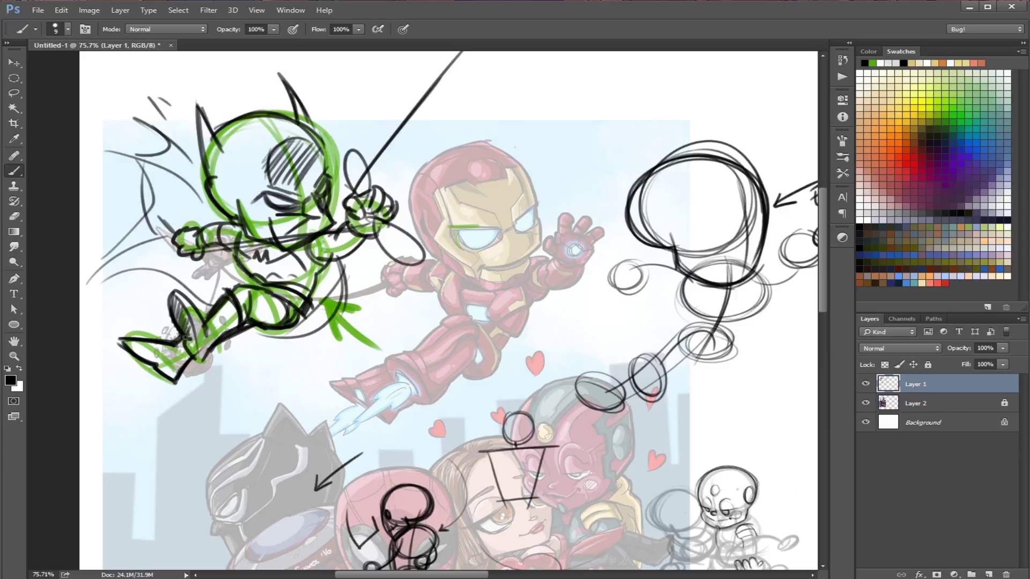
{"action": "mouse_move", "coordinate": [164, 371]}
{"action": "left_mouse_down"}
{"action": "mouse_move", "coordinate": [107, 328]}
{"action": "mouse_move", "coordinate": [144, 358]}
{"action": "mouse_move", "coordinate": [164, 338]}
{"action": "left_mouse_up"}
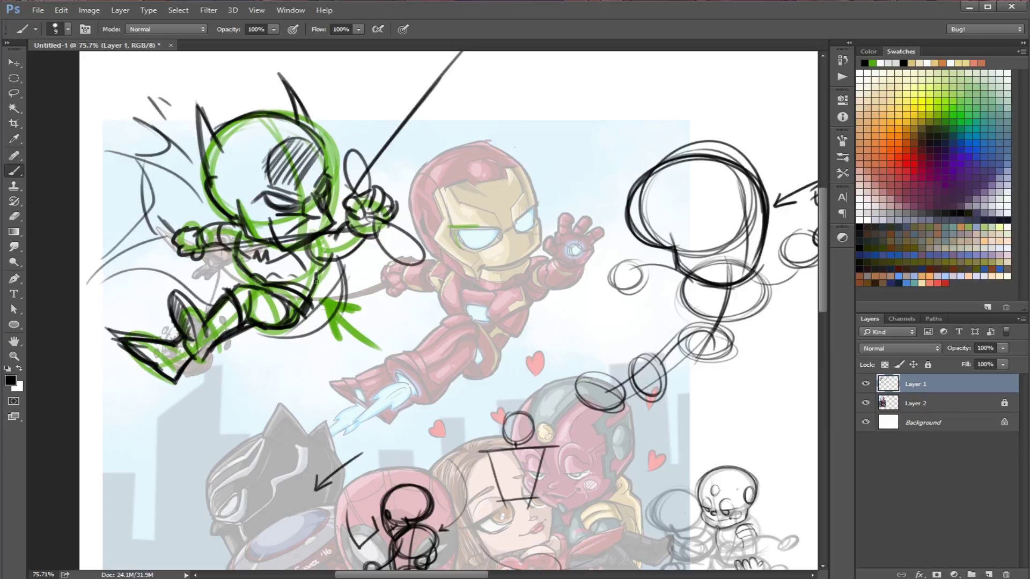
- Strengthen the torso and shoulder lines and darken the mask around the eyes with solid black
{"action": "mouse_move", "coordinate": [270, 289]}
{"action": "left_mouse_down"}
{"action": "mouse_move", "coordinate": [304, 295]}
{"action": "mouse_move", "coordinate": [239, 238]}
{"action": "mouse_move", "coordinate": [250, 226]}
{"action": "left_mouse_up"}
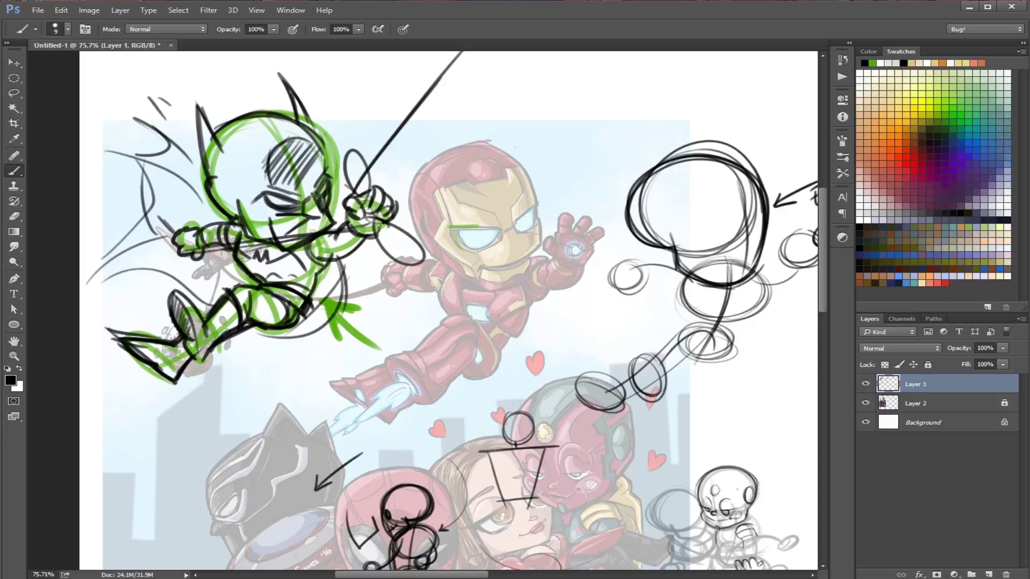
{"action": "mouse_move", "coordinate": [324, 241]}
{"action": "left_mouse_down"}
{"action": "mouse_move", "coordinate": [310, 265]}
{"action": "mouse_move", "coordinate": [330, 267]}
{"action": "mouse_move", "coordinate": [343, 249]}
{"action": "left_mouse_up"}
{"action": "mouse_move", "coordinate": [256, 203]}
{"action": "left_mouse_down"}
{"action": "mouse_move", "coordinate": [275, 217]}
{"action": "mouse_move", "coordinate": [266, 210]}
{"action": "mouse_move", "coordinate": [307, 211]}
{"action": "mouse_move", "coordinate": [324, 157]}
{"action": "left_mouse_up"}
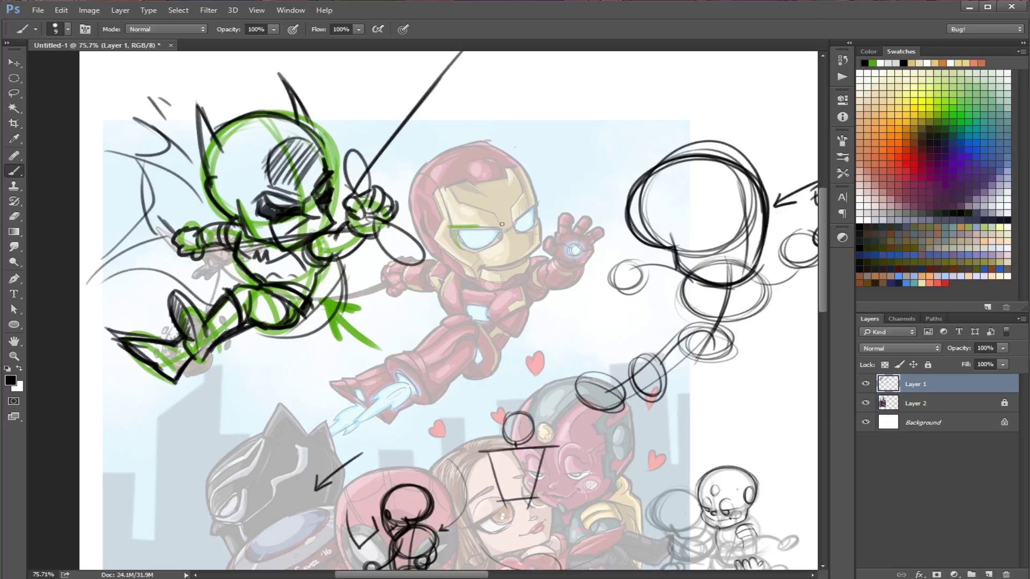
- Draw a long, bold black arrow pointing down from the reference Iron Man's head to the couple below
{"action": "left_click_drag", "start_coordinate": [492, 165], "coordinate": [523, 456]}
{"action": "left_click_drag", "start_coordinate": [489, 410], "coordinate": [522, 456]}
{"action": "left_click_drag", "start_coordinate": [539, 412], "coordinate": [523, 456]}
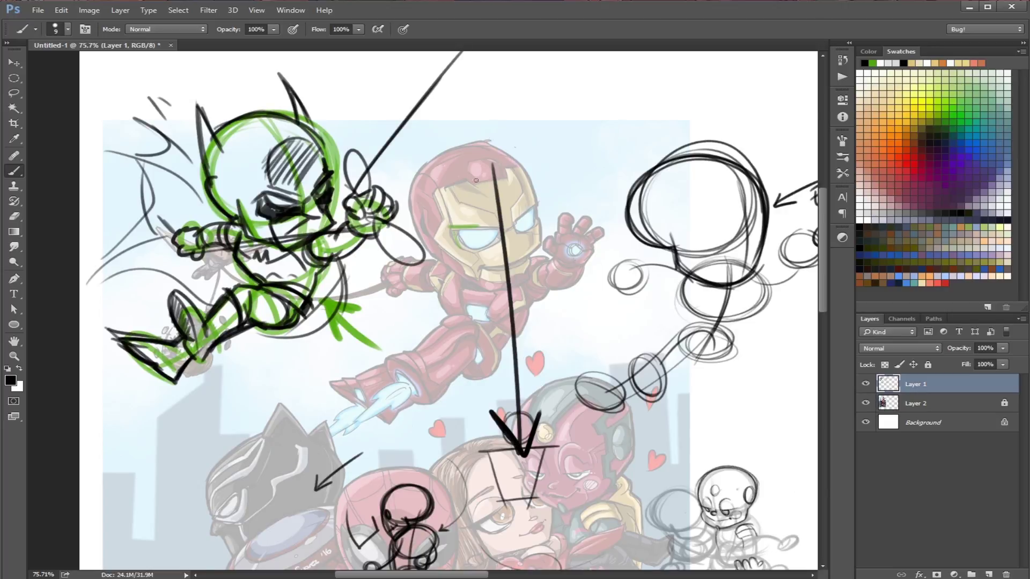
- Draw a thumbs-up hand with a cuff above the reference Iron Man's raised hand
{"action": "mouse_move", "coordinate": [549, 144]}
{"action": "left_mouse_down"}
{"action": "mouse_move", "coordinate": [541, 200]}
{"action": "mouse_move", "coordinate": [564, 142]}
{"action": "mouse_move", "coordinate": [591, 151]}
{"action": "left_mouse_up"}
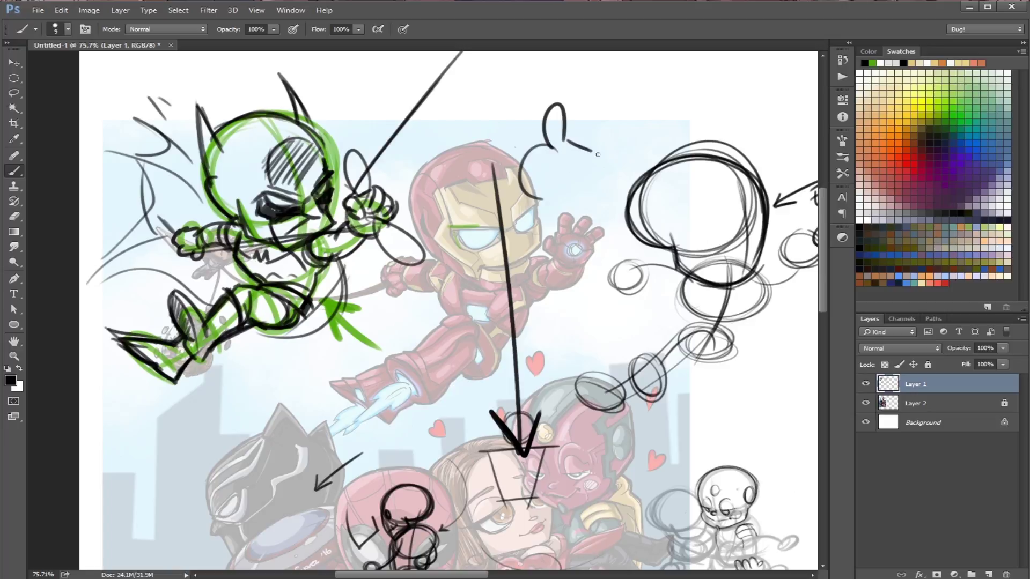
{"action": "mouse_move", "coordinate": [512, 150]}
{"action": "left_mouse_down"}
{"action": "mouse_move", "coordinate": [546, 144]}
{"action": "mouse_move", "coordinate": [555, 209]}
{"action": "mouse_move", "coordinate": [590, 199]}
{"action": "left_mouse_up"}
{"action": "left_click_drag", "start_coordinate": [595, 150], "coordinate": [596, 206]}
{"action": "mouse_move", "coordinate": [606, 151]}
{"action": "left_mouse_down"}
{"action": "mouse_move", "coordinate": [605, 206]}
{"action": "mouse_move", "coordinate": [617, 203]}
{"action": "left_mouse_up"}
- Hand-letter "Suscribir!!" across the reference Iron Man's body and underline it with two long strokes
{"action": "mouse_move", "coordinate": [398, 299]}
{"action": "left_mouse_down"}
{"action": "mouse_move", "coordinate": [370, 418]}
{"action": "mouse_move", "coordinate": [324, 382]}
{"action": "left_mouse_up"}
{"action": "mouse_move", "coordinate": [404, 341]}
{"action": "left_mouse_down"}
{"action": "mouse_move", "coordinate": [422, 336]}
{"action": "mouse_move", "coordinate": [429, 358]}
{"action": "left_mouse_up"}
{"action": "mouse_move", "coordinate": [454, 329]}
{"action": "left_mouse_down"}
{"action": "mouse_move", "coordinate": [448, 364]}
{"action": "mouse_move", "coordinate": [437, 359]}
{"action": "left_mouse_up"}
{"action": "mouse_move", "coordinate": [472, 333]}
{"action": "left_mouse_down"}
{"action": "mouse_move", "coordinate": [485, 341]}
{"action": "mouse_move", "coordinate": [505, 322]}
{"action": "left_mouse_up"}
{"action": "left_click_drag", "start_coordinate": [503, 325], "coordinate": [500, 350]}
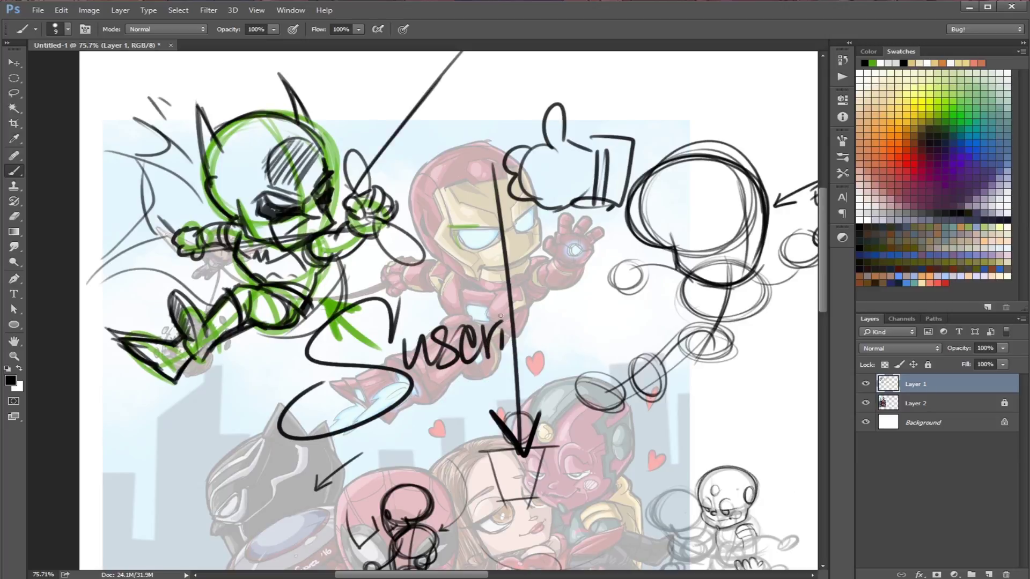
{"action": "left_click_drag", "start_coordinate": [501, 299], "coordinate": [499, 317]}
{"action": "mouse_move", "coordinate": [521, 281]}
{"action": "left_mouse_down"}
{"action": "mouse_move", "coordinate": [523, 348]}
{"action": "mouse_move", "coordinate": [547, 322]}
{"action": "left_mouse_up"}
{"action": "left_click_drag", "start_coordinate": [538, 298], "coordinate": [537, 304]}
{"action": "left_click_drag", "start_coordinate": [557, 346], "coordinate": [590, 313]}
{"action": "left_click", "coordinate": [592, 339]}
{"action": "left_click_drag", "start_coordinate": [596, 254], "coordinate": [608, 314]}
{"action": "left_click", "coordinate": [616, 348]}
{"action": "left_click_drag", "start_coordinate": [190, 475], "coordinate": [669, 357]}
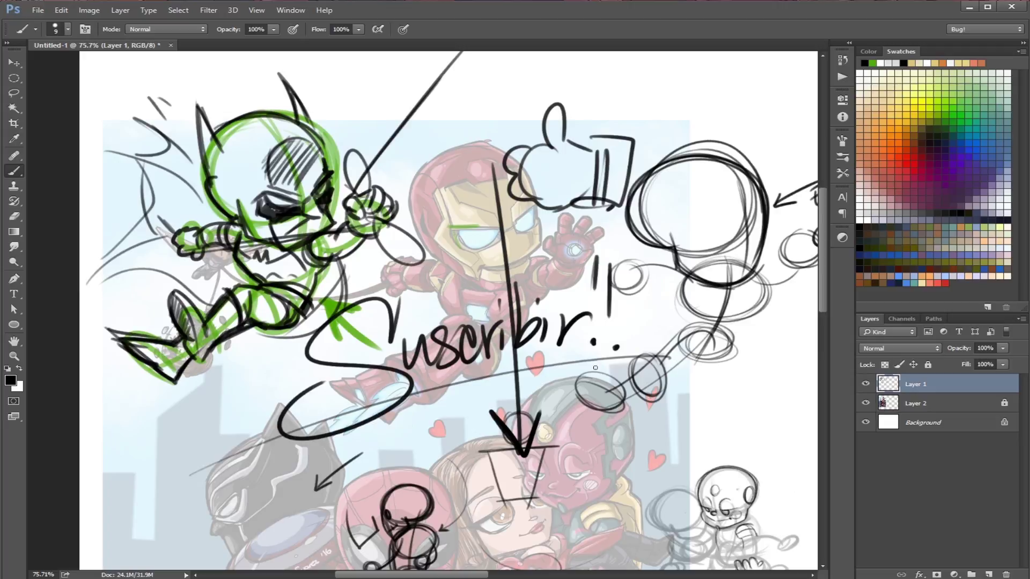
{"action": "left_click_drag", "start_coordinate": [309, 436], "coordinate": [638, 379]}
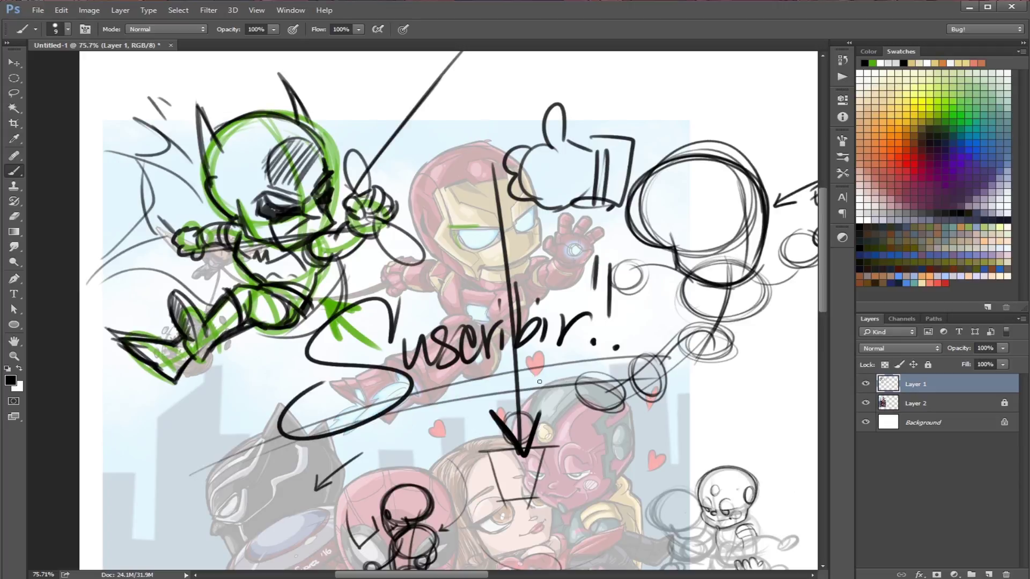
- Reinforce the masked figure's jawline and fill the chest emblem with dark hatching
{"action": "mouse_move", "coordinate": [235, 209]}
{"action": "left_mouse_down"}
{"action": "mouse_move", "coordinate": [255, 240]}
{"action": "mouse_move", "coordinate": [309, 247]}
{"action": "mouse_move", "coordinate": [336, 218]}
{"action": "left_mouse_up"}
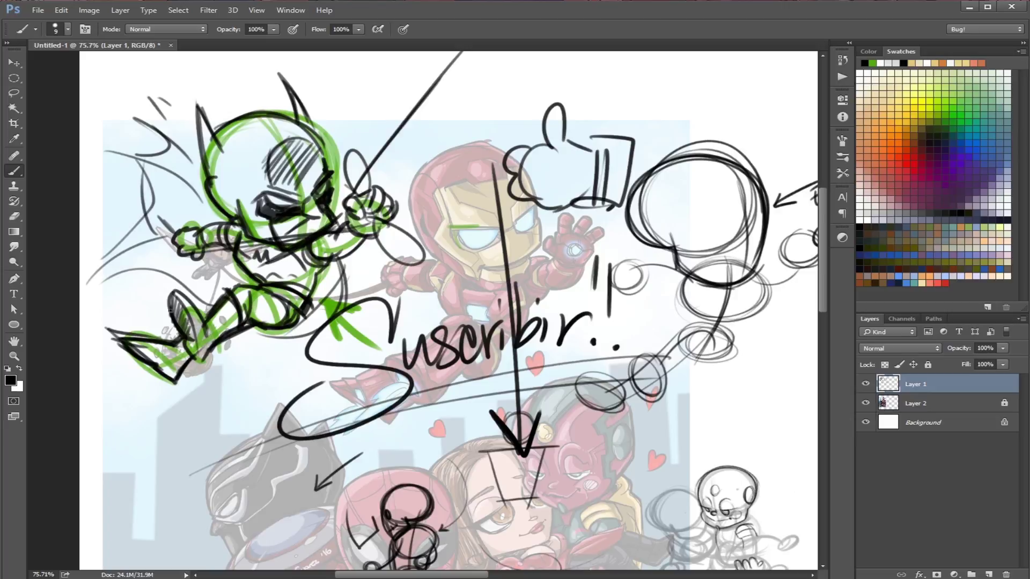
{"action": "left_click_drag", "start_coordinate": [237, 259], "coordinate": [289, 268]}
{"action": "left_click_drag", "start_coordinate": [302, 267], "coordinate": [298, 276]}
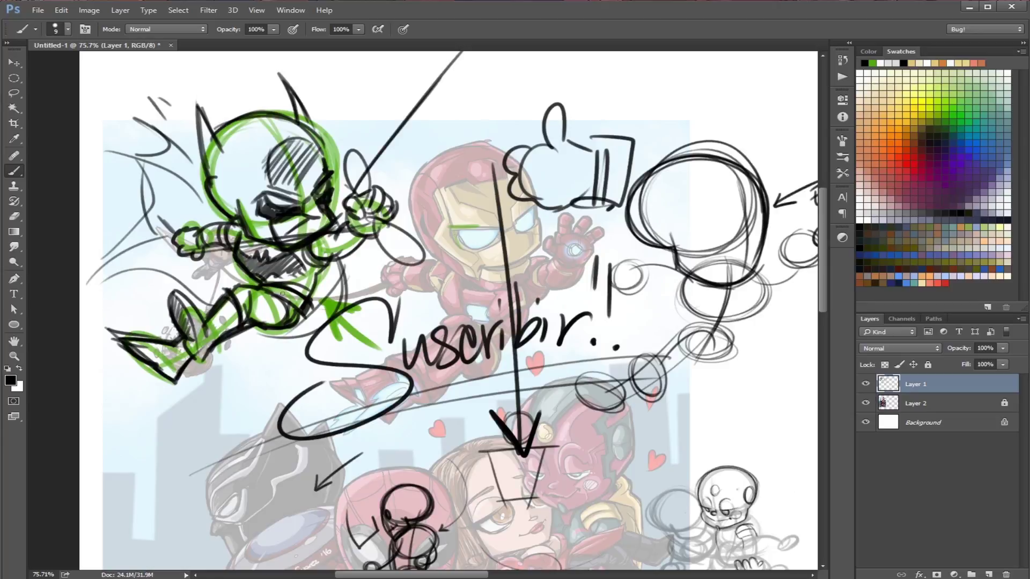